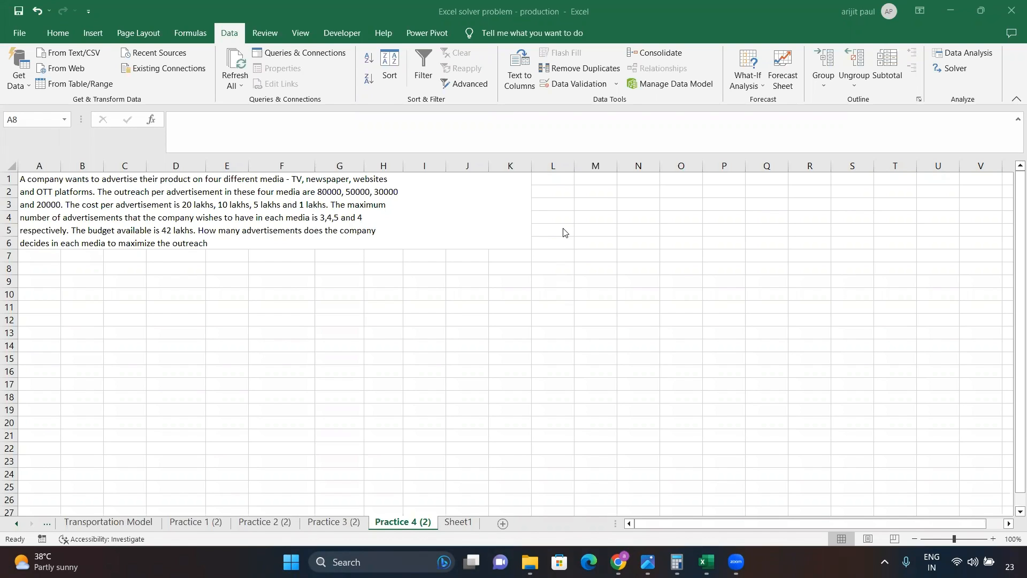
- Enter the headers Media, TV, Newspaper, websites and OTT in M1:Q1, and autofit the Newspaper and websites columns
left_click(630, 181)
left_click(605, 178)
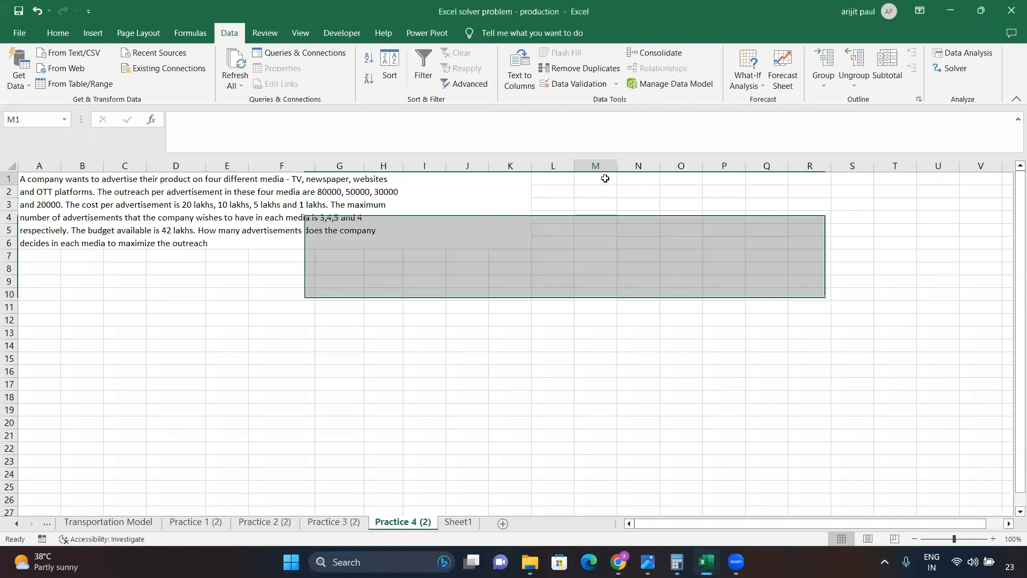
type("Media")
key("Tab")
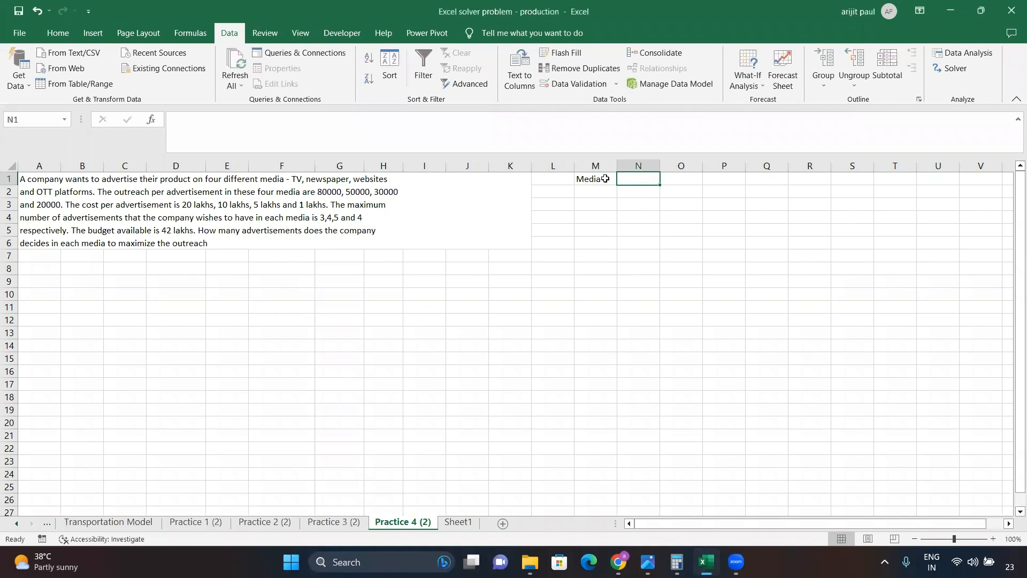
type("TV")
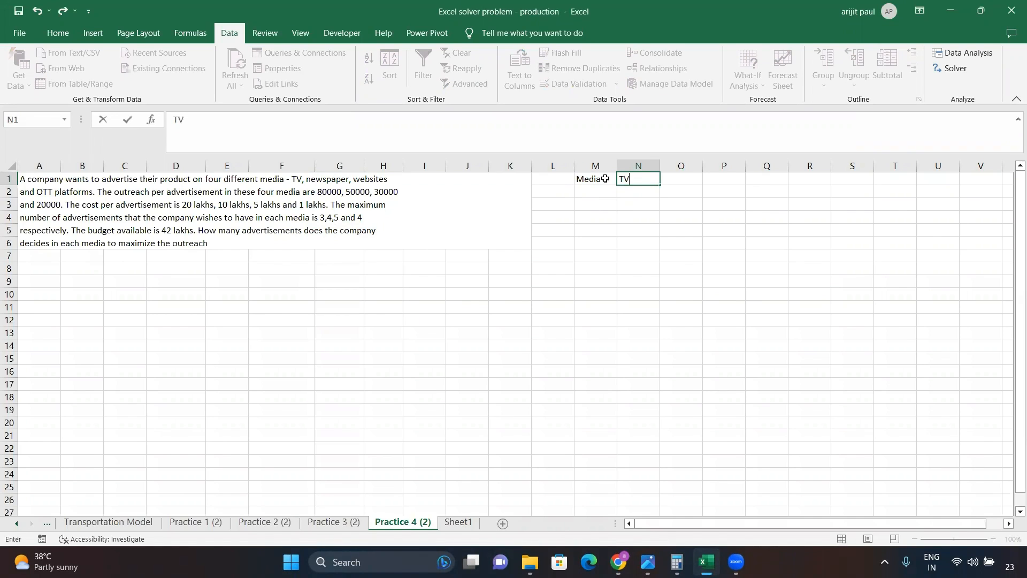
key("Tab")
type("Newspaper")
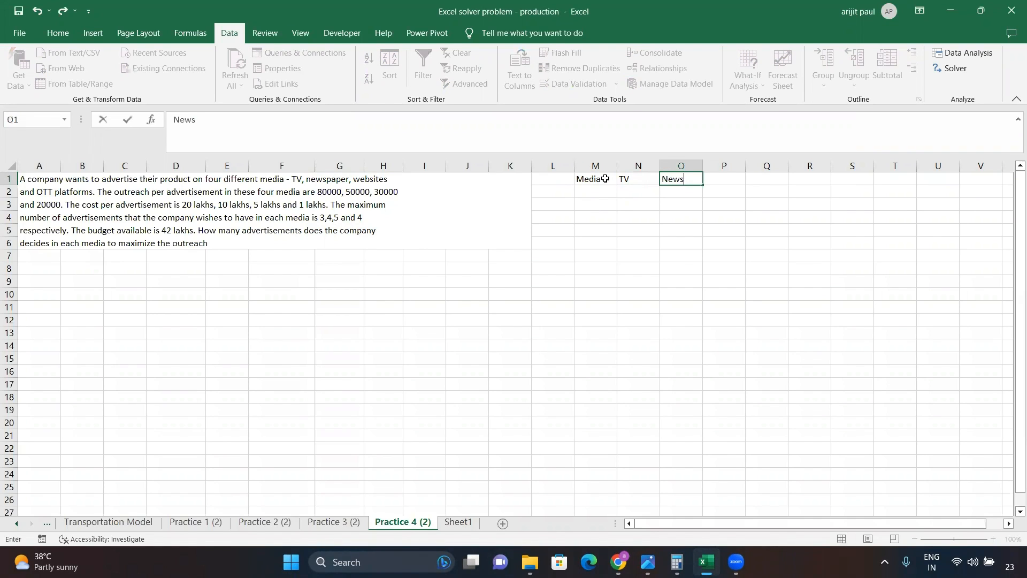
key("Tab")
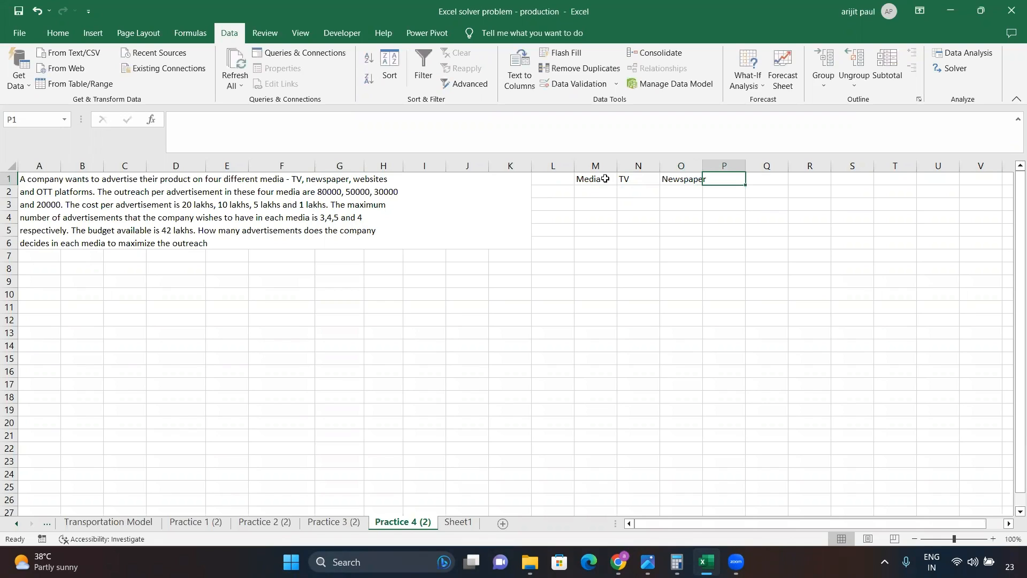
type("websites")
key("Tab")
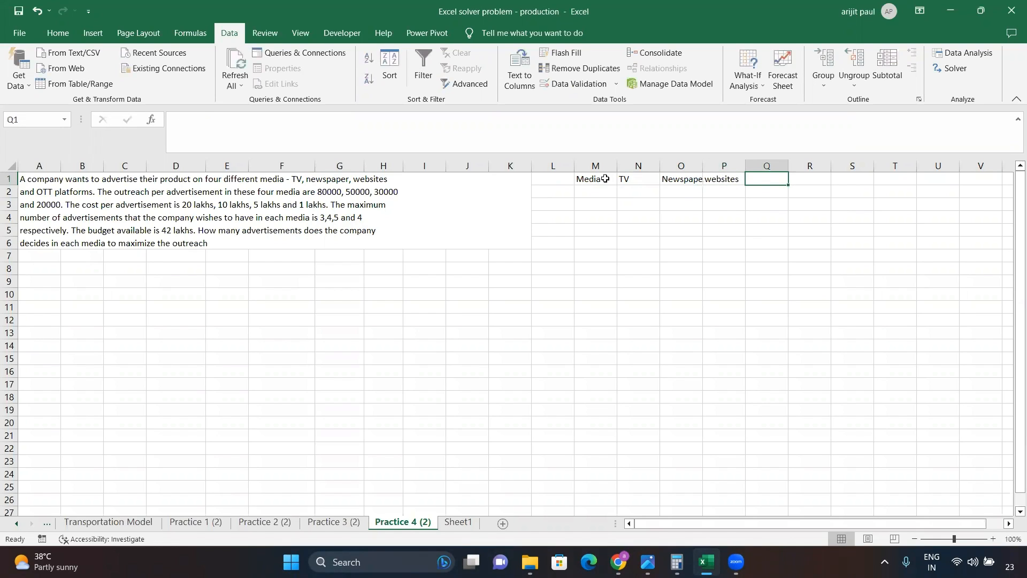
type("OTT")
key("Tab")
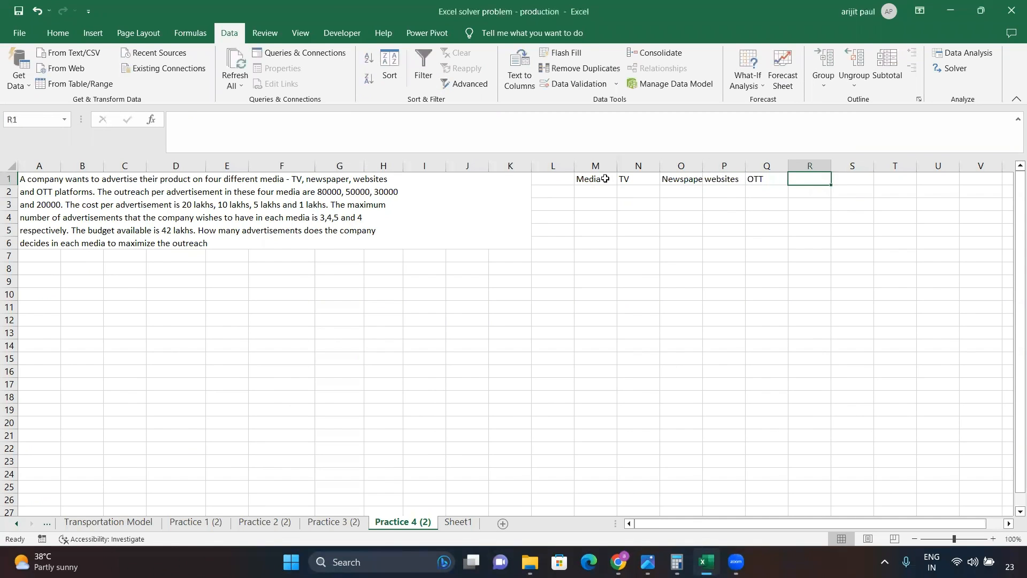
double_click(703, 165)
double_click(751, 166)
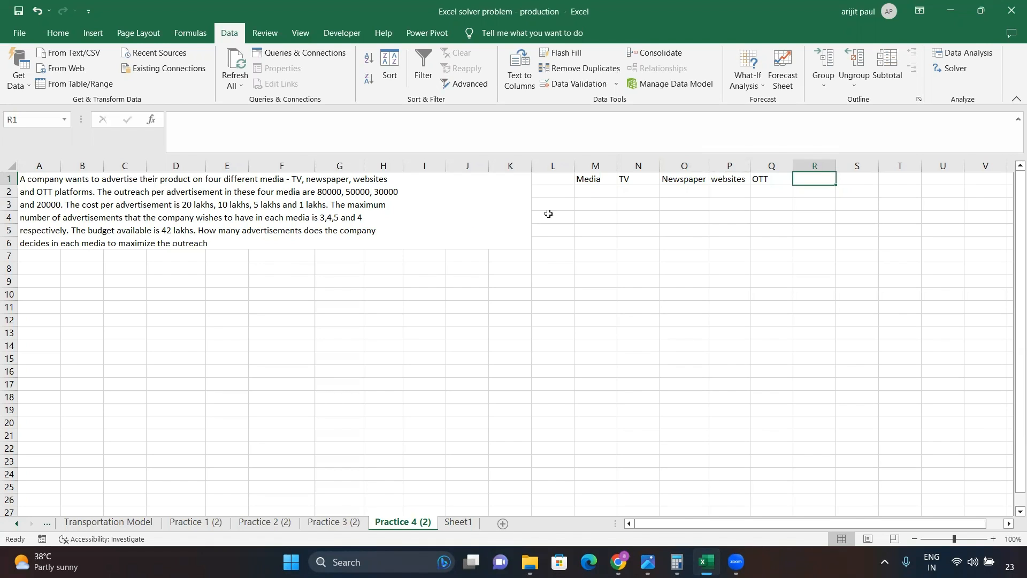
- Label cell M2 "Outreach/ad" and autofit column M to the text
left_click(599, 199)
type("Out")
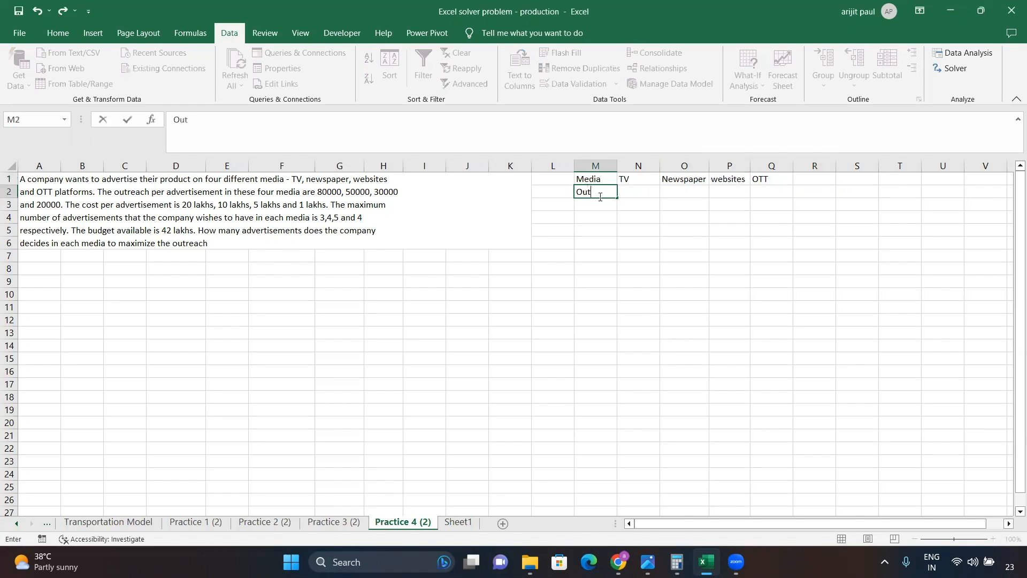
type("reach/ad")
key("Tab")
double_click(617, 166)
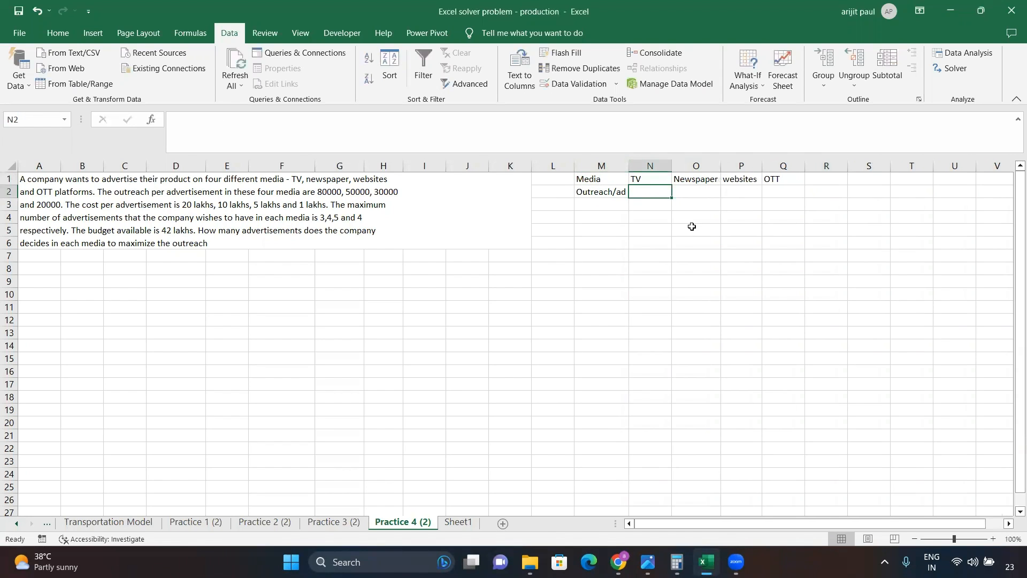
- Fill the Outreach/ad row with 80000 for TV, 50000 for Newspaper, 30000 for websites and 20000 for OTT
type("80000")
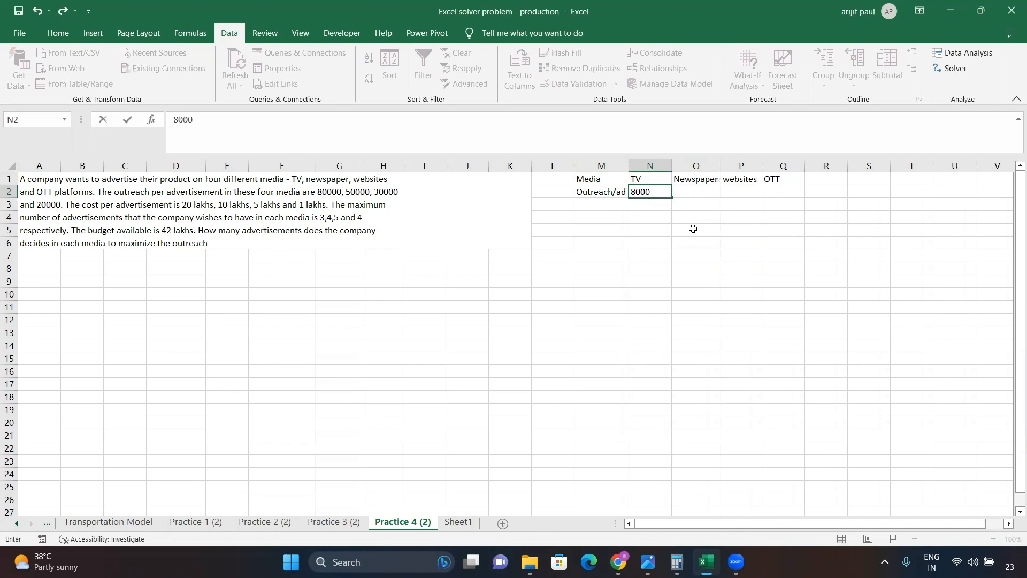
key("Tab")
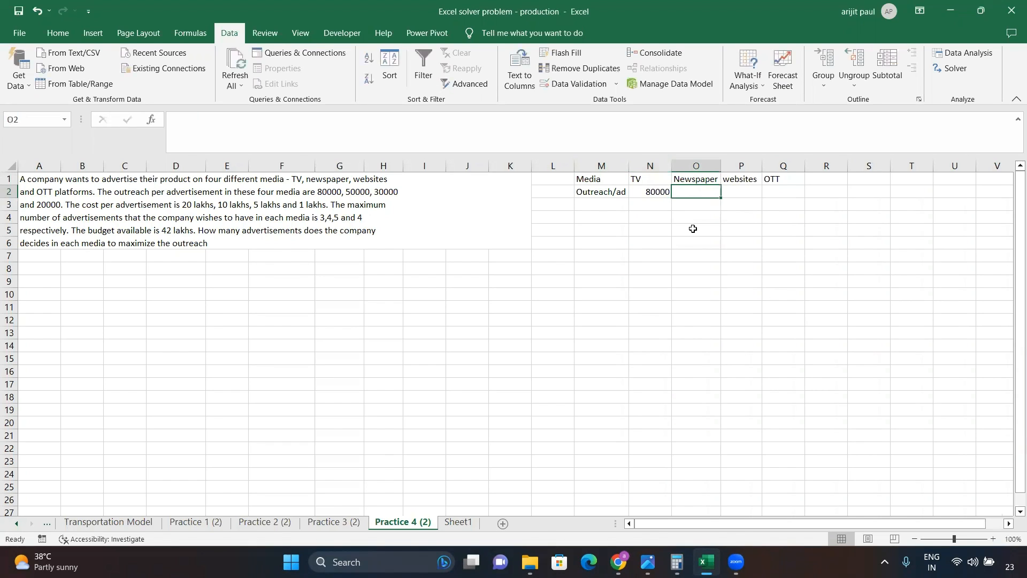
type("5000")
key("Tab")
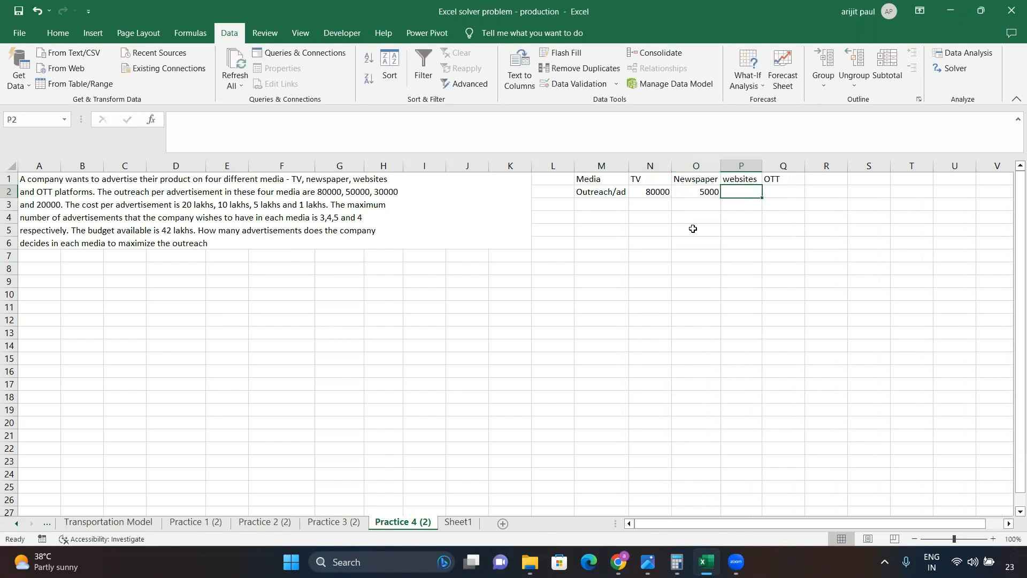
key("Left")
type("50000")
key("Tab")
type("30000")
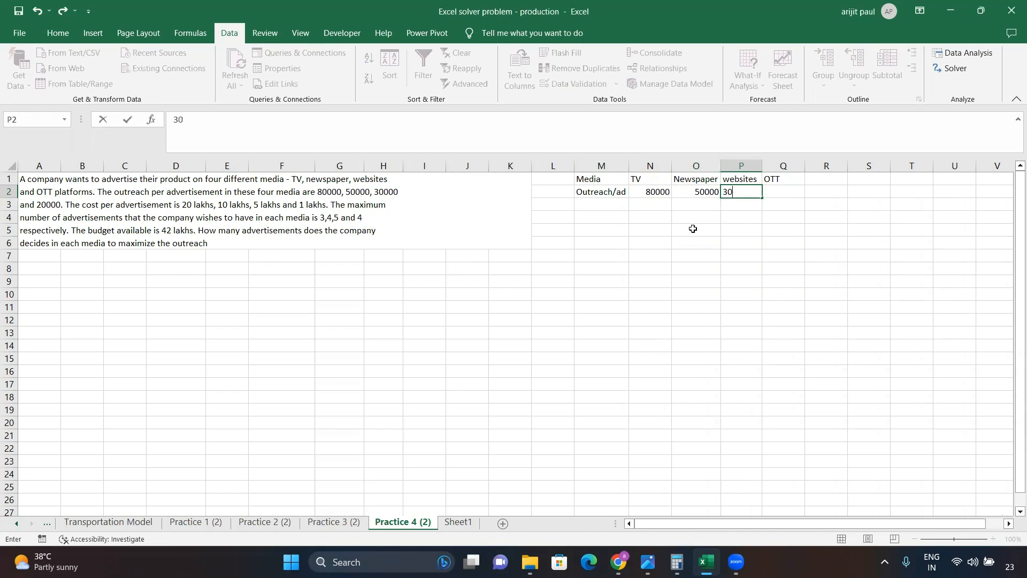
key("Tab")
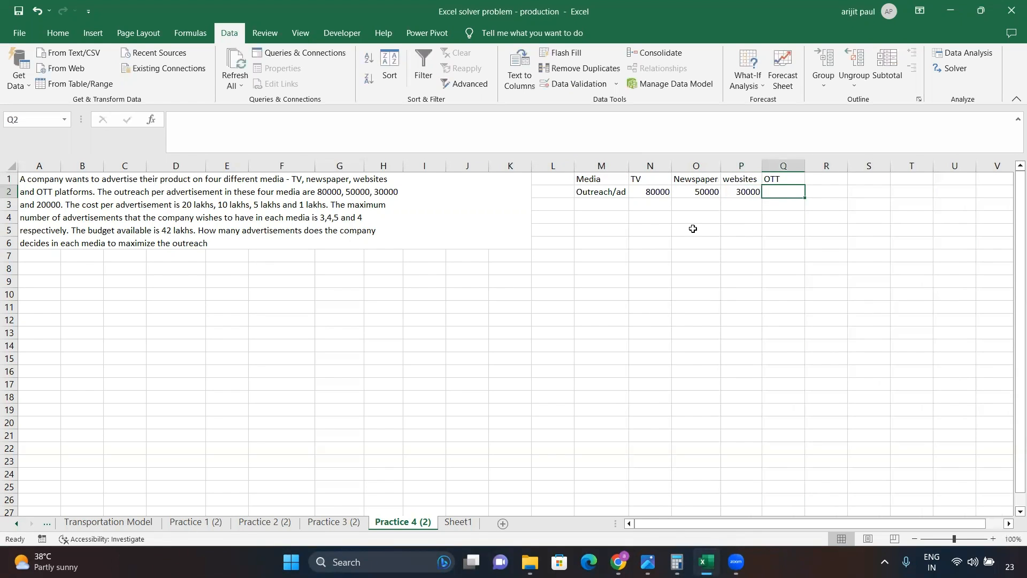
type("20")
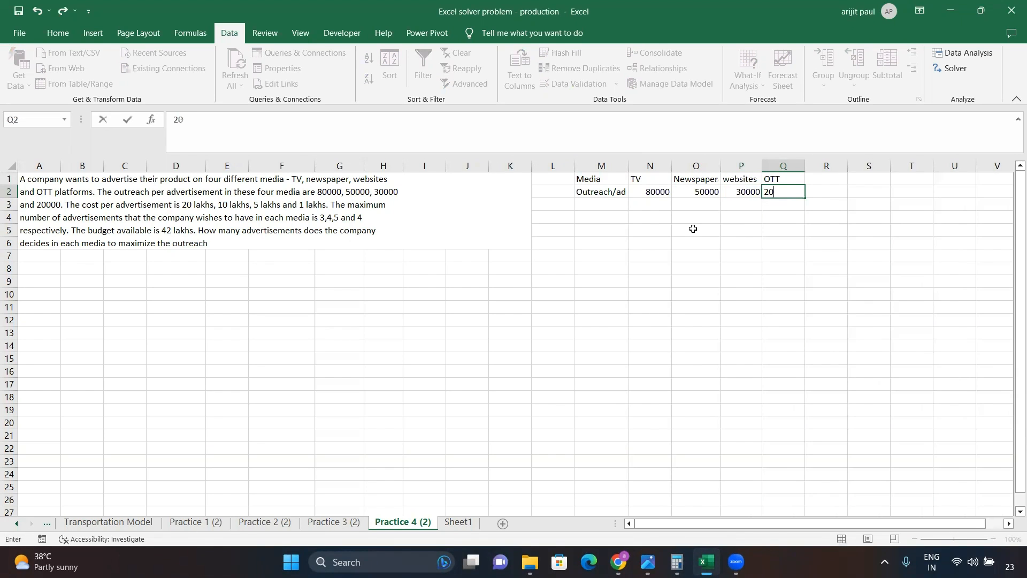
type("000")
key("Tab")
- Add the row label "Cost/Ad" in cell M3, directly below Outreach/ad
key("Left")
key("Left")
key("Left")
key("Left")
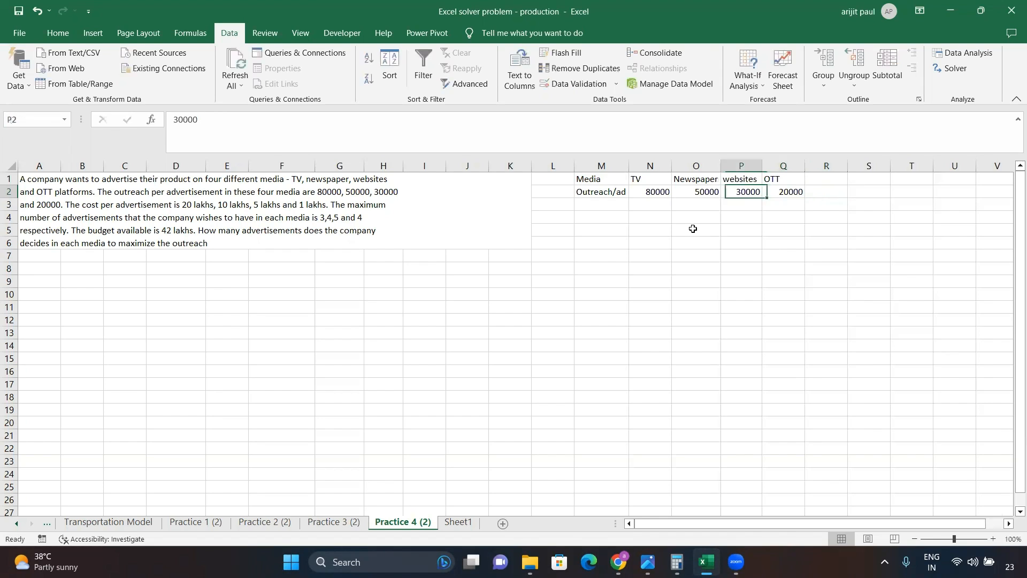
key("Left")
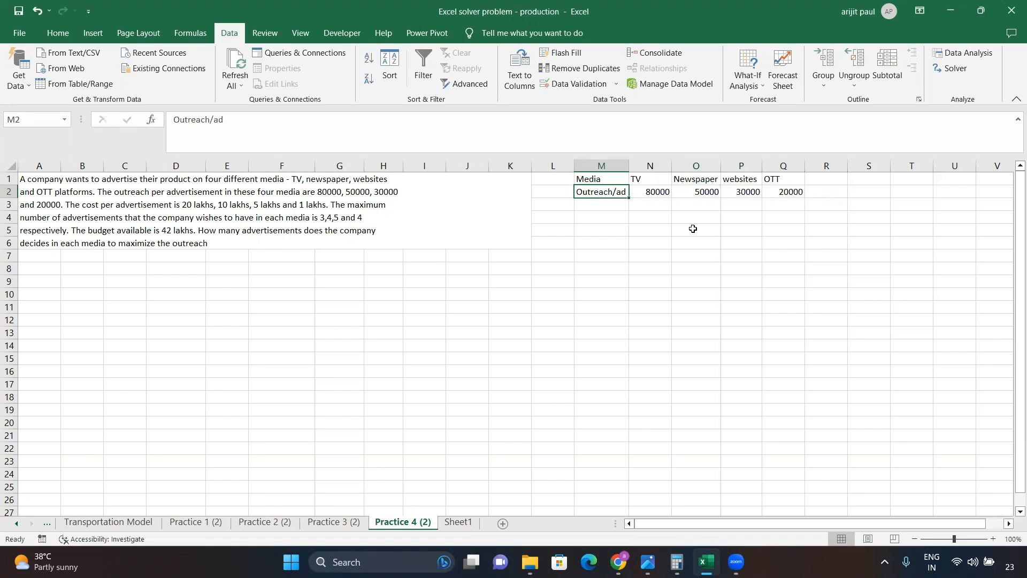
key("Down")
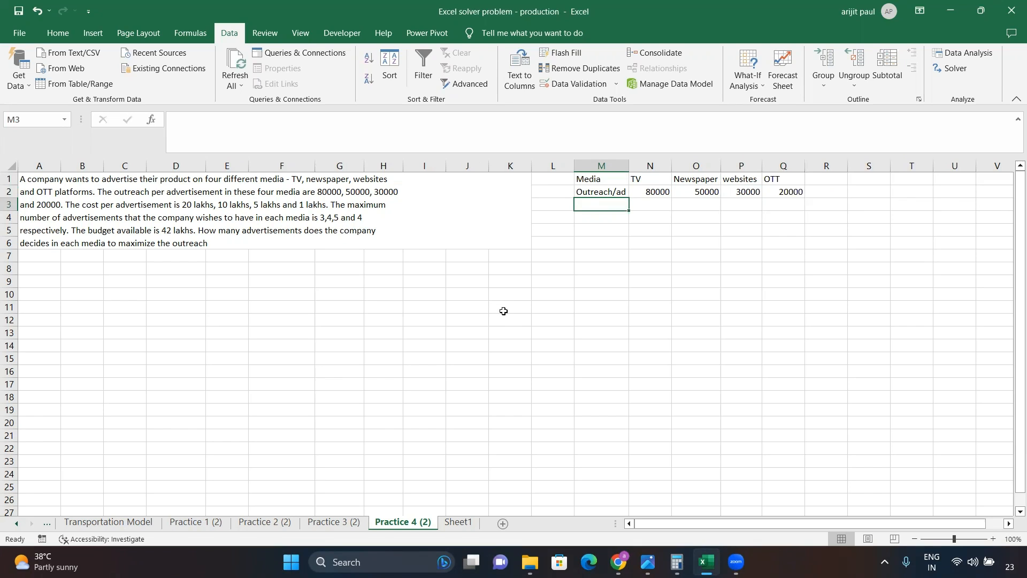
type("Cost/Ad")
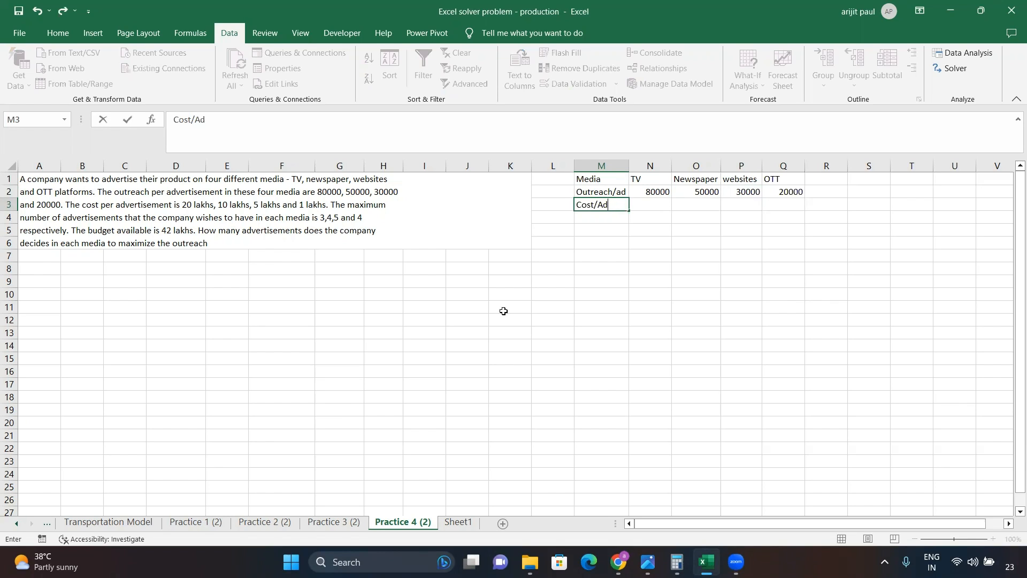
key("Tab")
- Fill the Cost/Ad row with 2000000 for TV, 1000000 for Newspaper, 500000 for websites and 100000 for OTT
type("2")
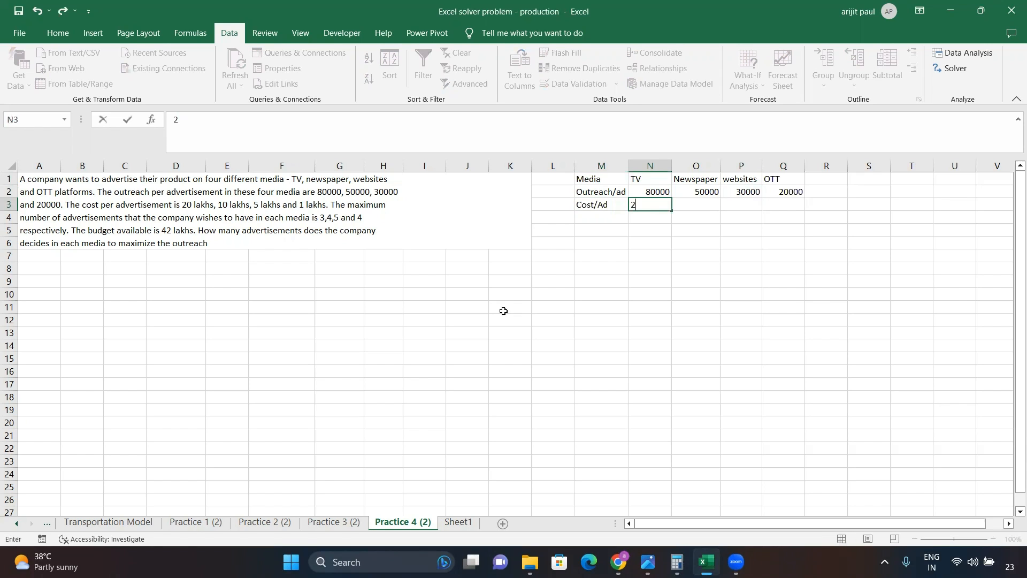
type("000000")
key("Tab")
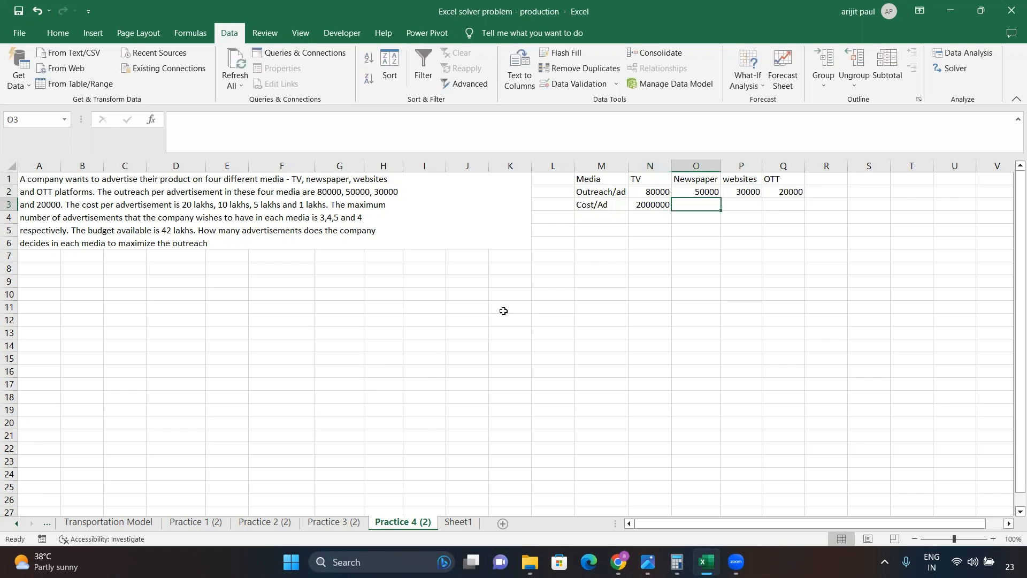
type("100")
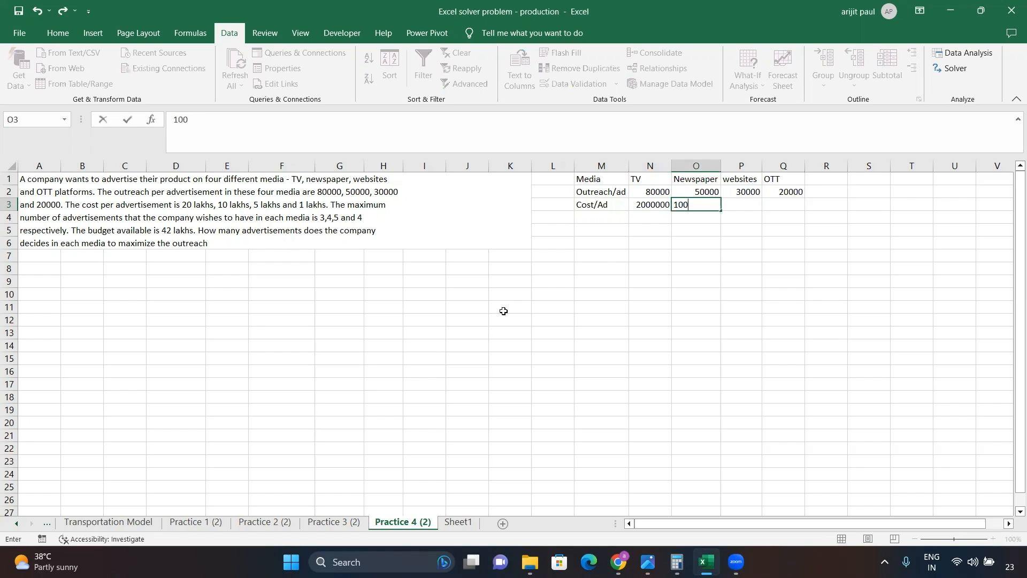
type("0000")
key("Tab")
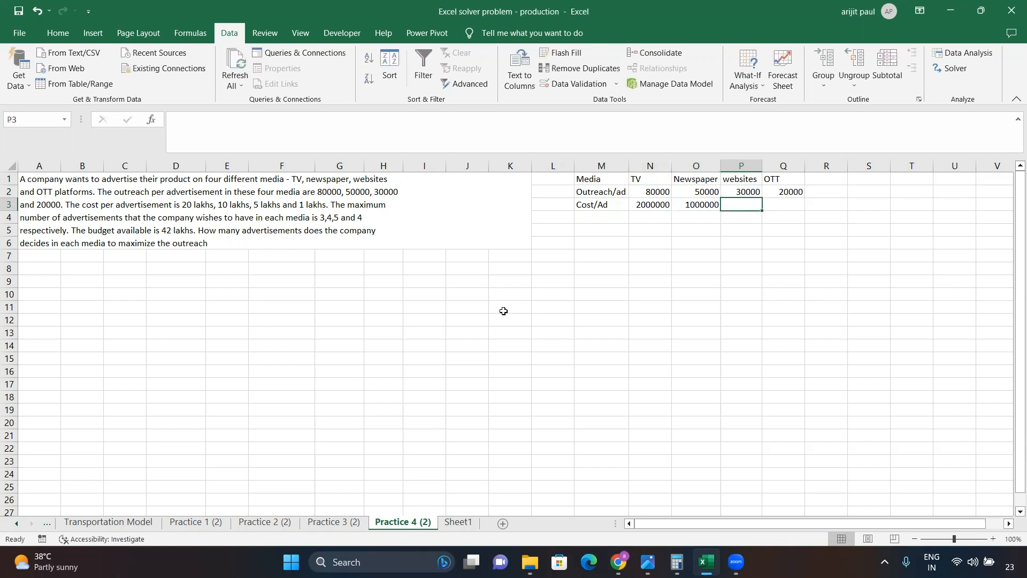
type("5")
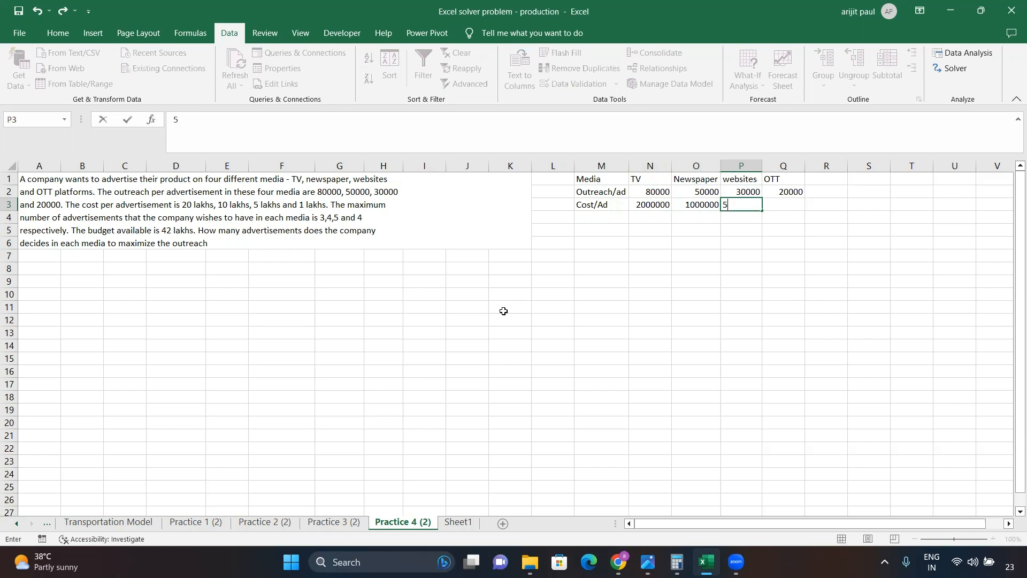
type("00000")
key("Tab")
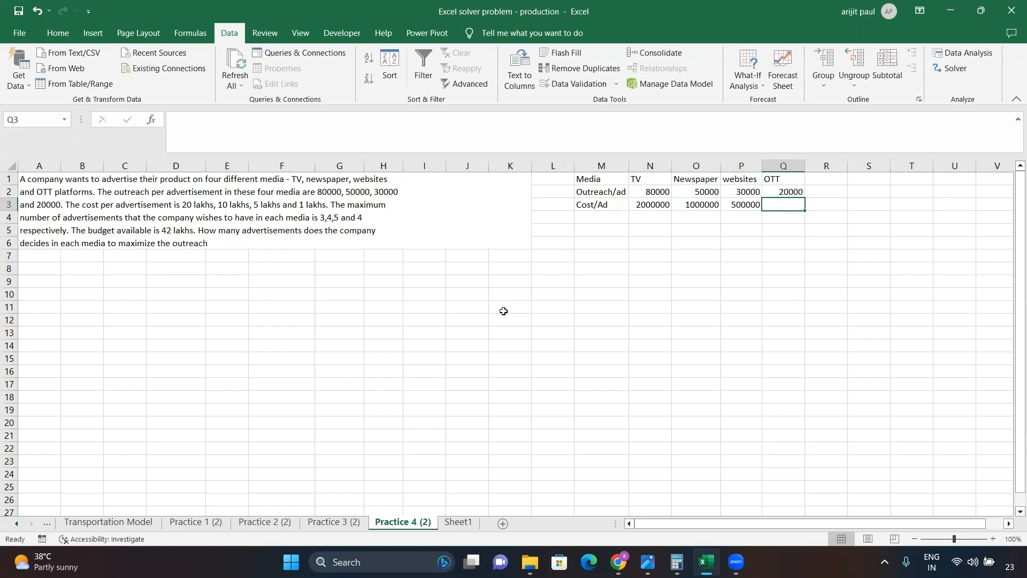
type("100000")
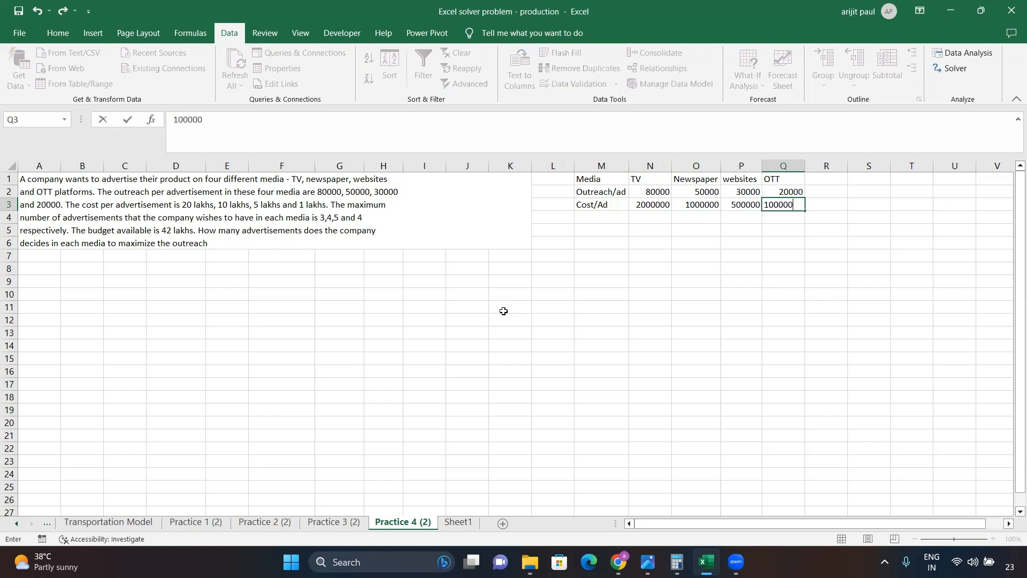
key("Tab")
- Add the row label "Max Ad allowd" in cell M4 and autofit column M to it
key("Left")
key("Left")
key("Left")
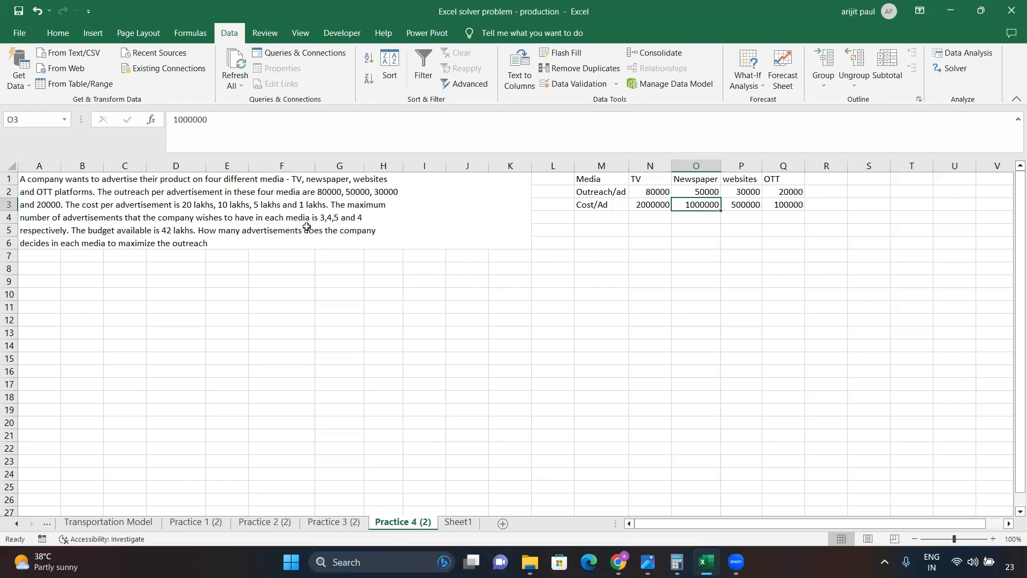
left_click(603, 215)
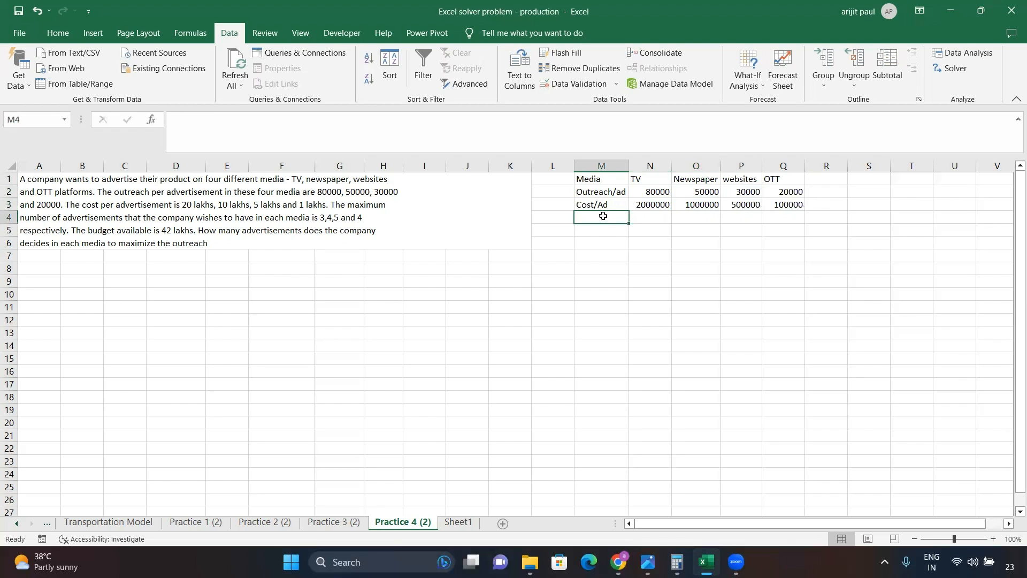
type("Max Ad a")
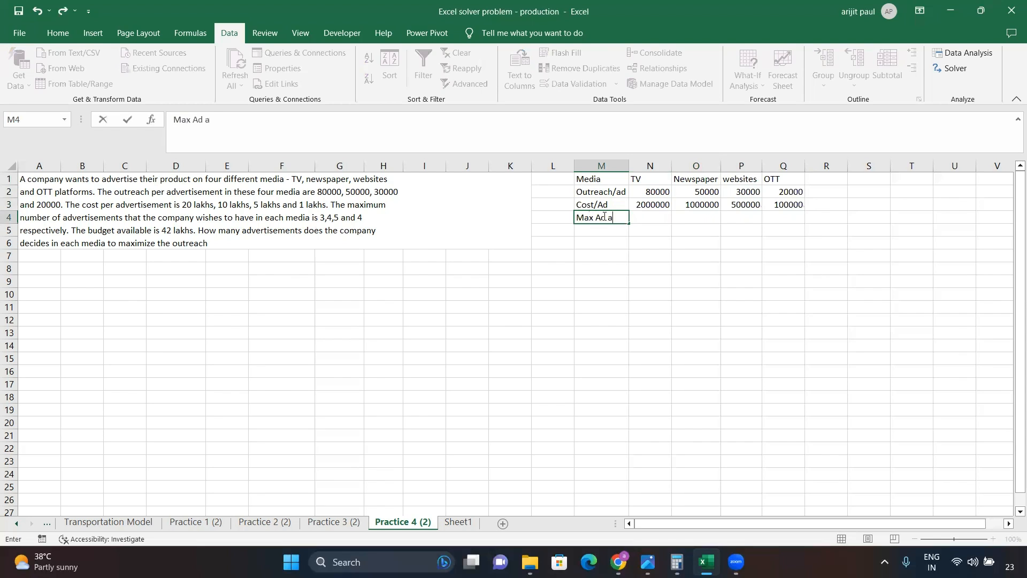
type("llowd")
key("Tab")
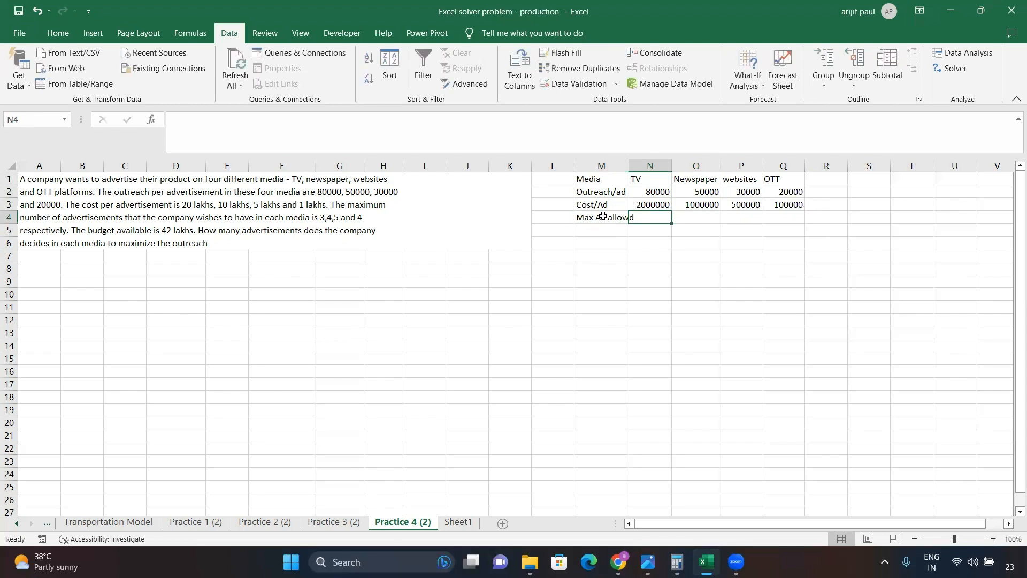
double_click(628, 167)
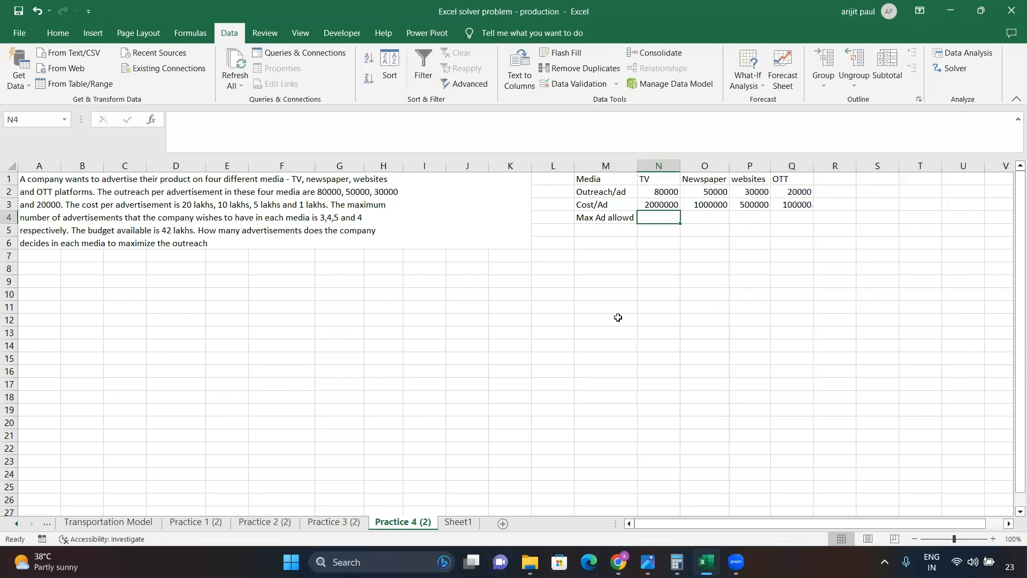
- Fill the Max Ad allowd row with 3 for TV, 4 for Newspaper, 5 for websites and 4 for OTT
type("3")
key("Tab")
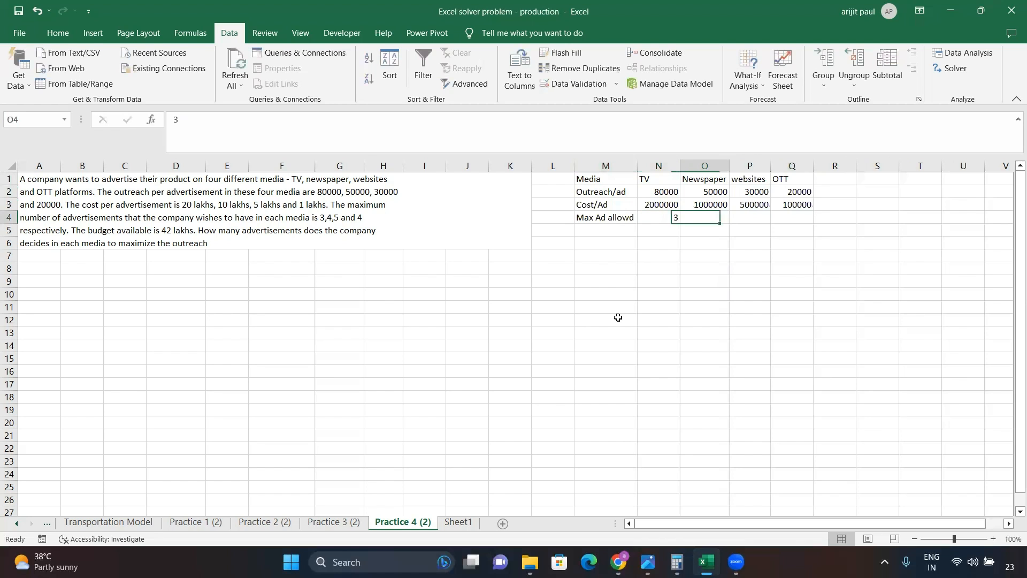
type("4")
key("Tab")
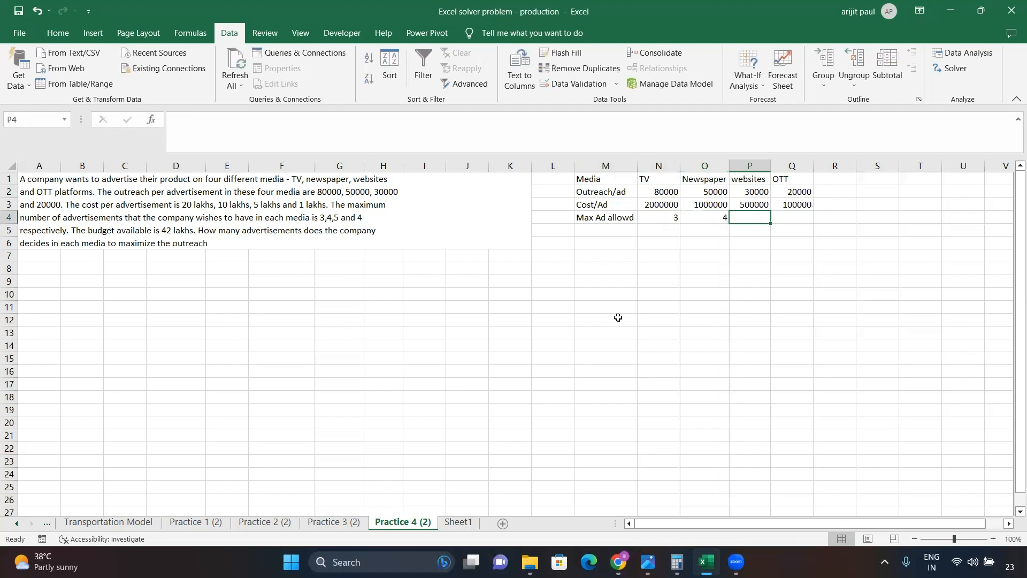
type("5")
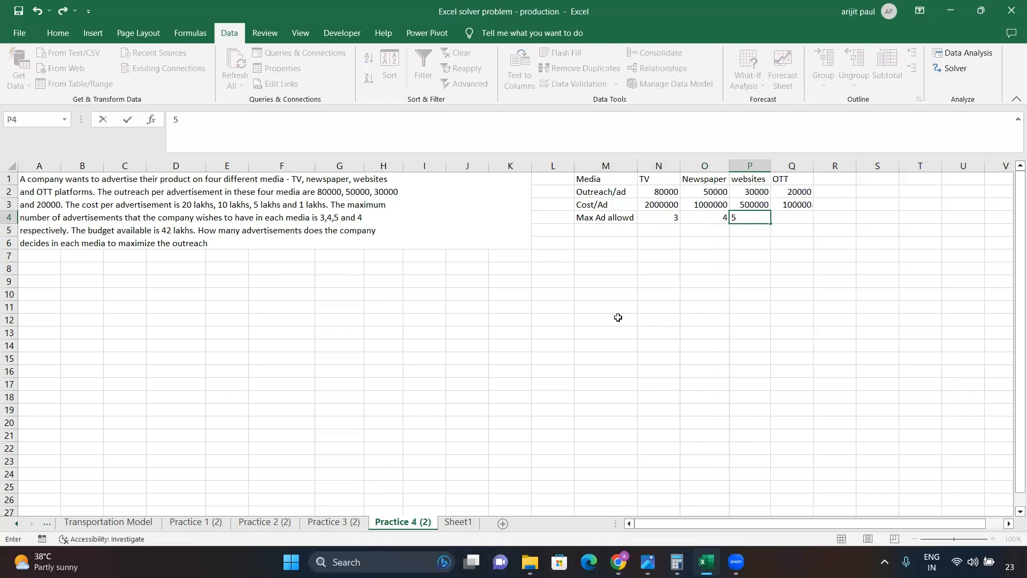
key("Tab")
type("4")
key("Tab")
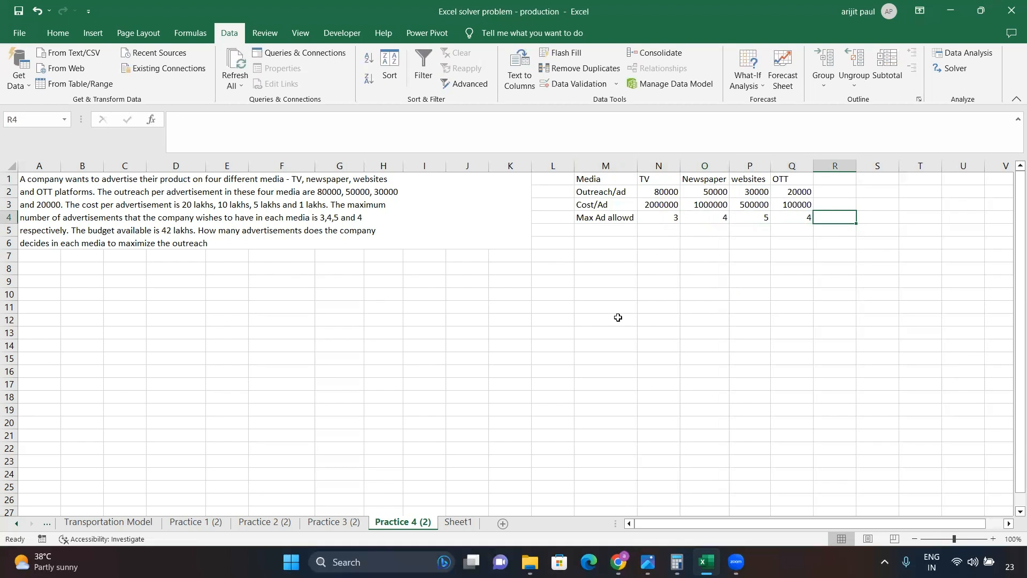
- Add the label "Budget" in cell M6 and enter 4200000 beside it in N6
key("Left")
key("Left")
key("Left")
key("Left")
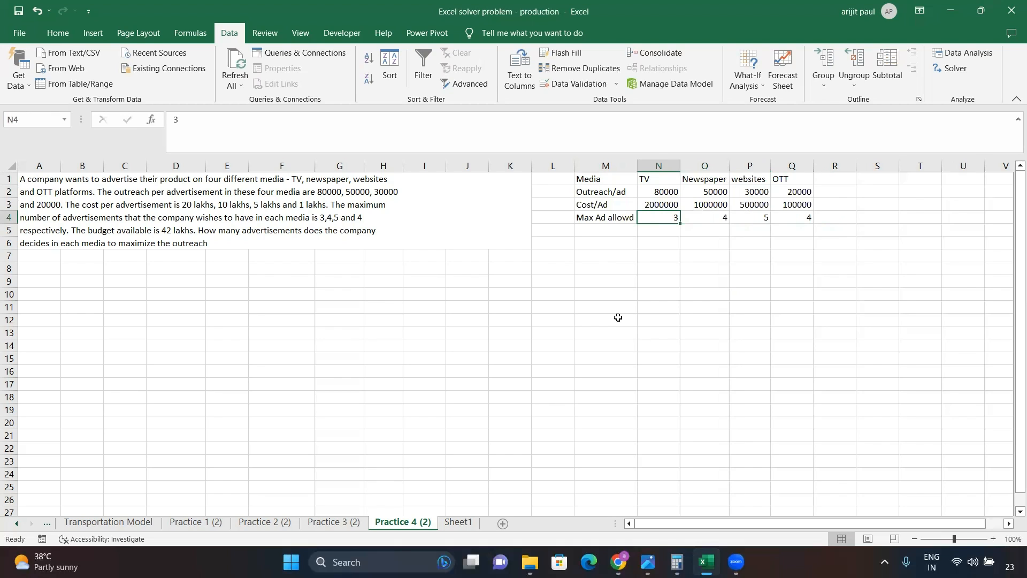
key("Right")
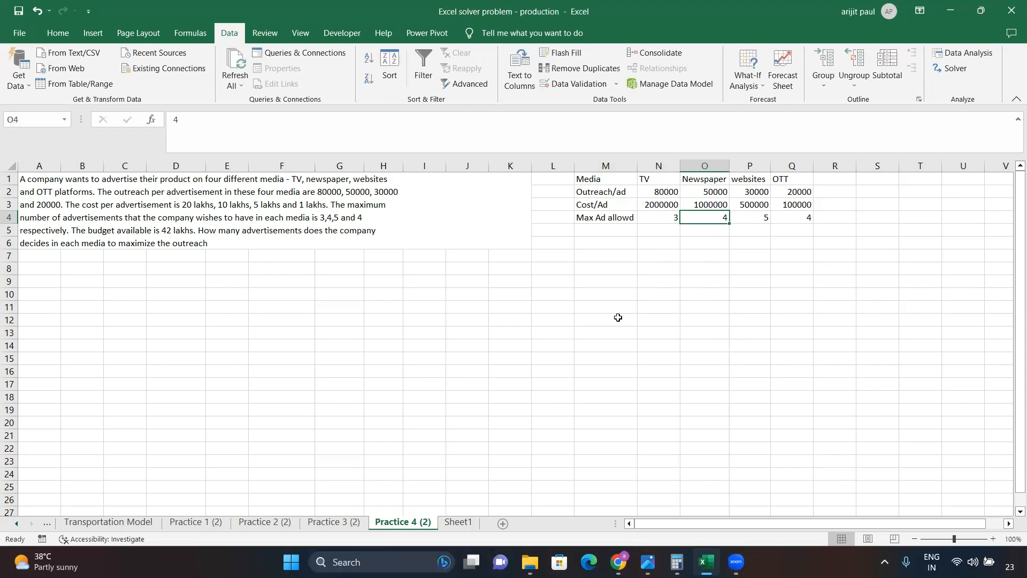
key("Left")
key("Left")
key("Down")
key("Down")
type("B")
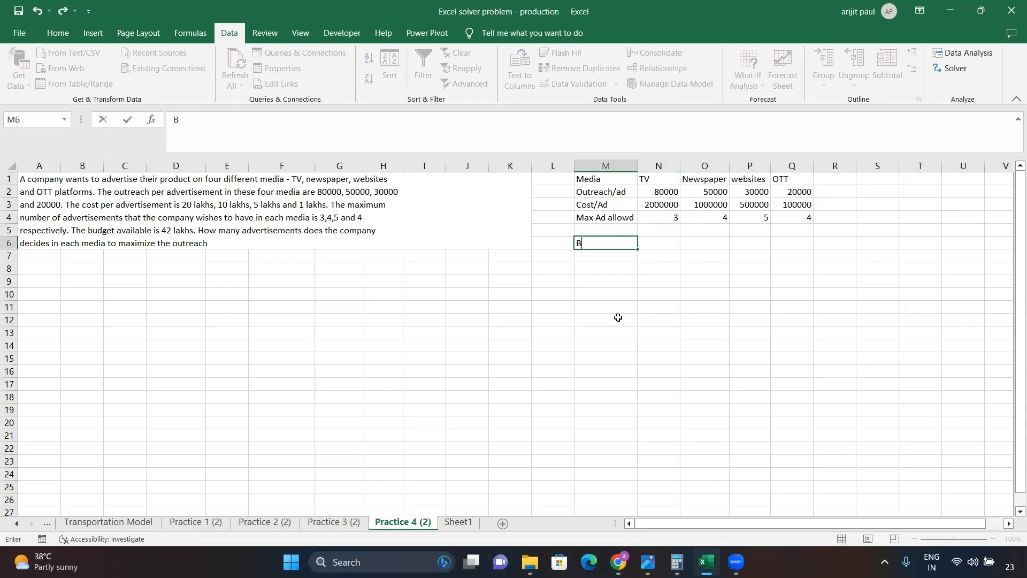
type("udget")
key("Tab")
type("42")
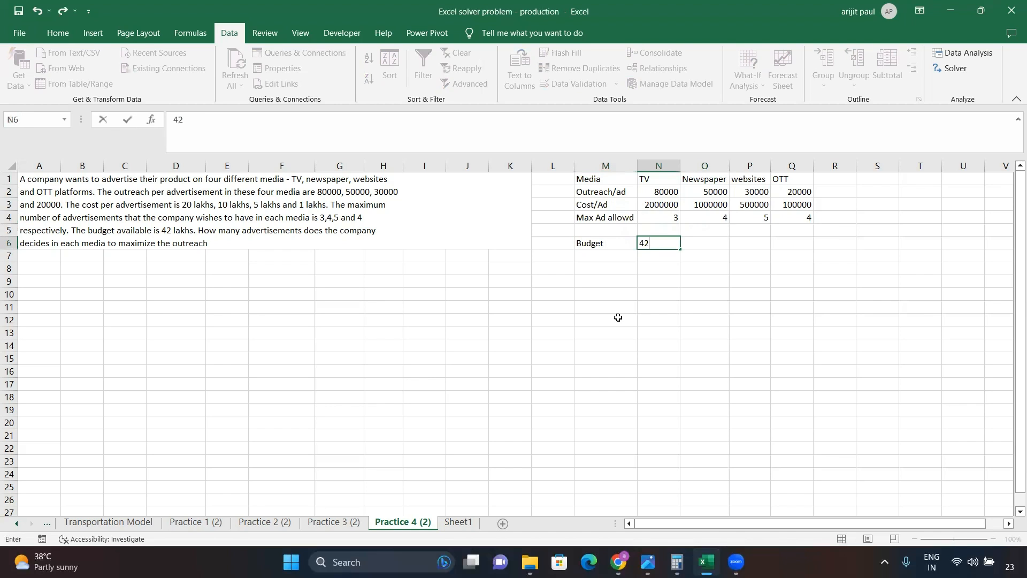
type("00000")
key("Tab")
key("Left")
key("Left")
key("Left")
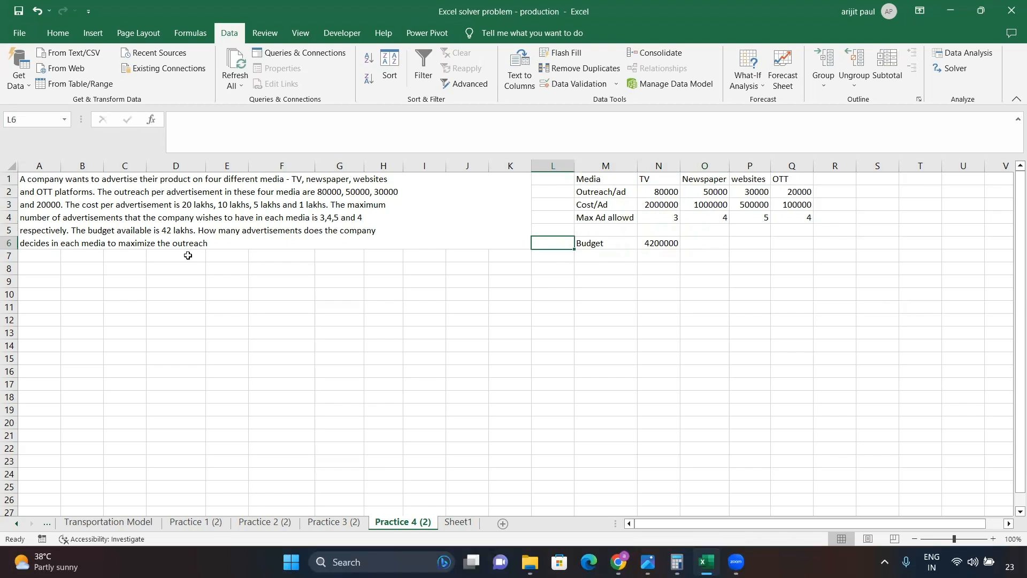
- Copy the four media names from N1:Q1 and paste them as headers starting at cell F10
left_click(614, 180)
left_click_drag(646, 180, 791, 179)
key("ctrl+c")
left_click(279, 291)
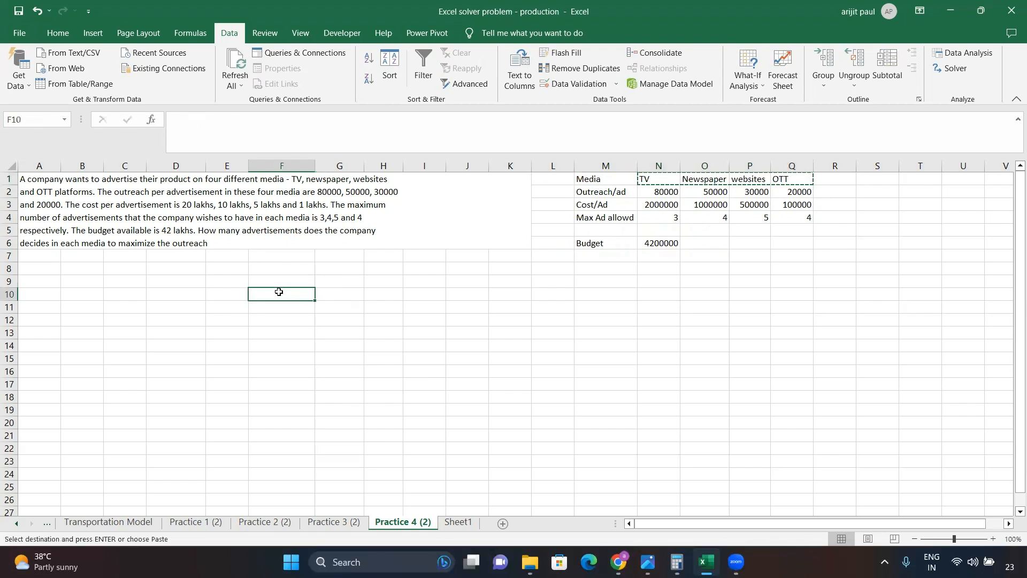
key("ctrl+v")
- Enter the variable names X, Y, Z and ZZ in F11:I11 under TV, Newspaper, websites and OTT
key("Left")
key("Down")
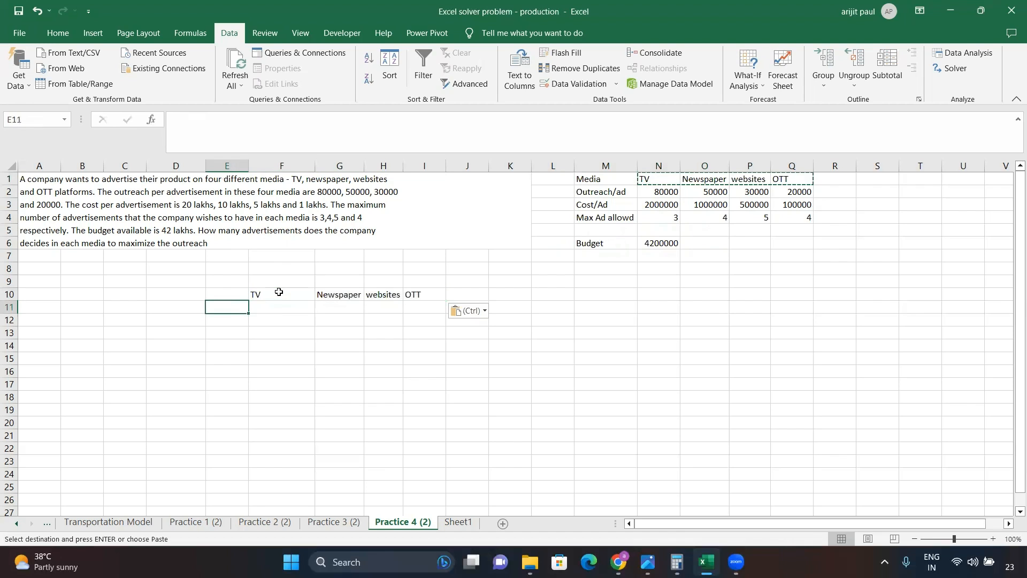
key("Right")
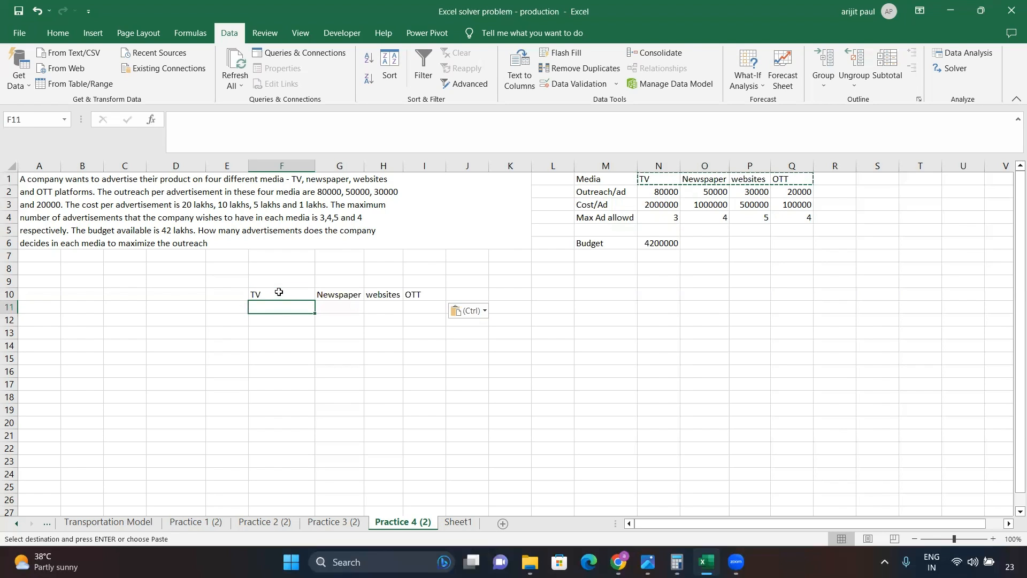
key("Right")
key("Right")
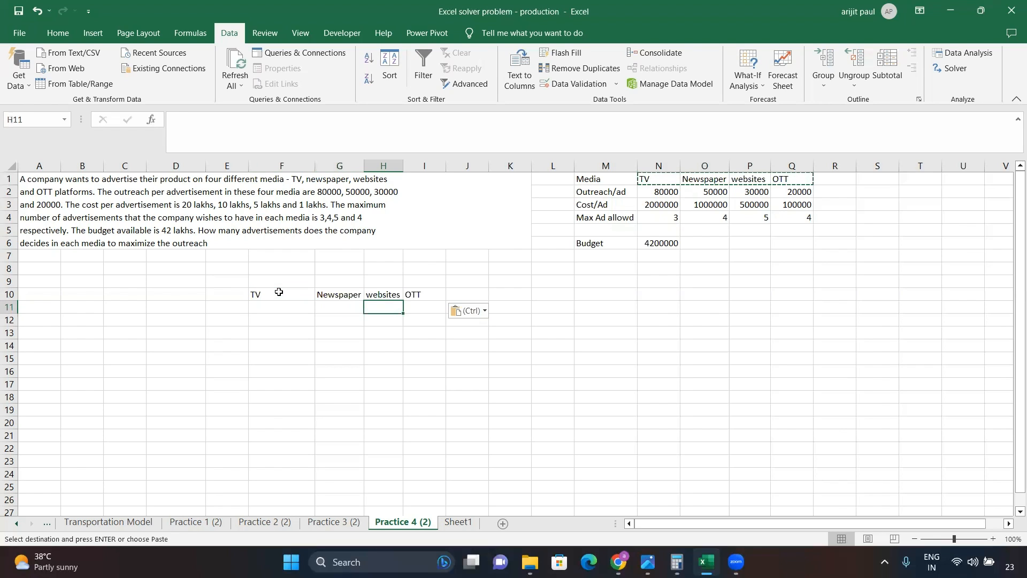
key("Right")
key("Left")
key("Left")
key("Left")
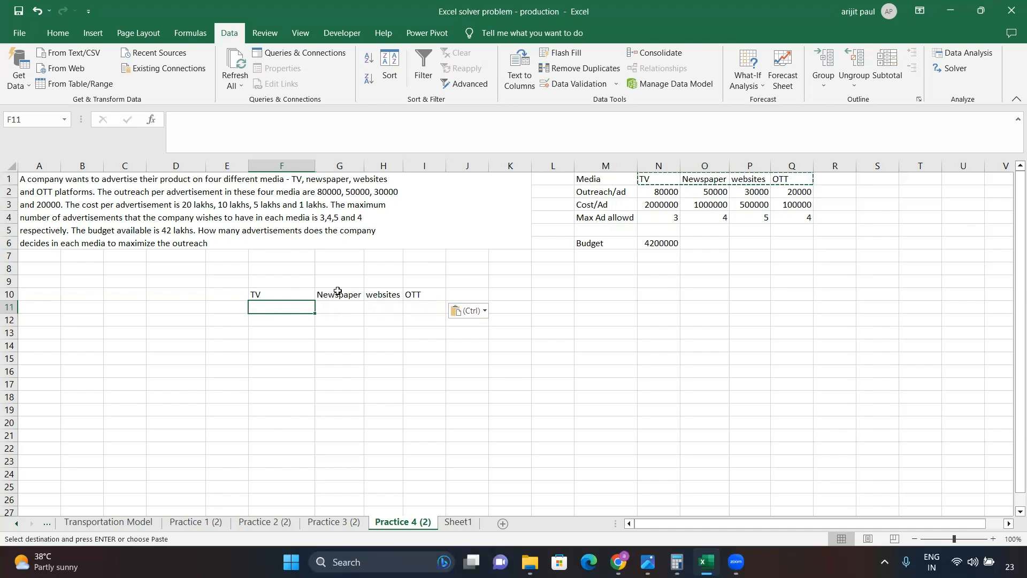
type("X")
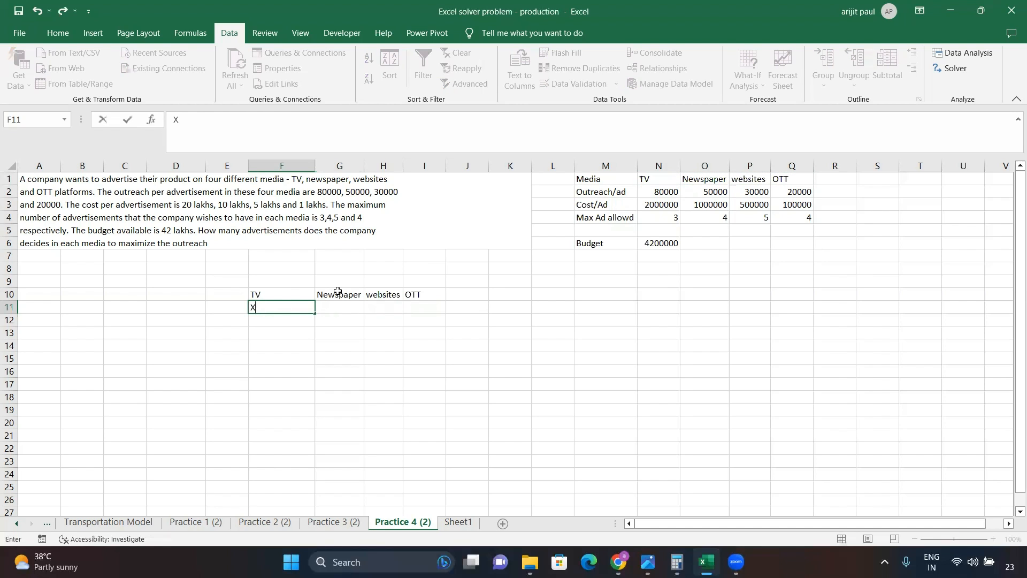
key("Right")
type("Y")
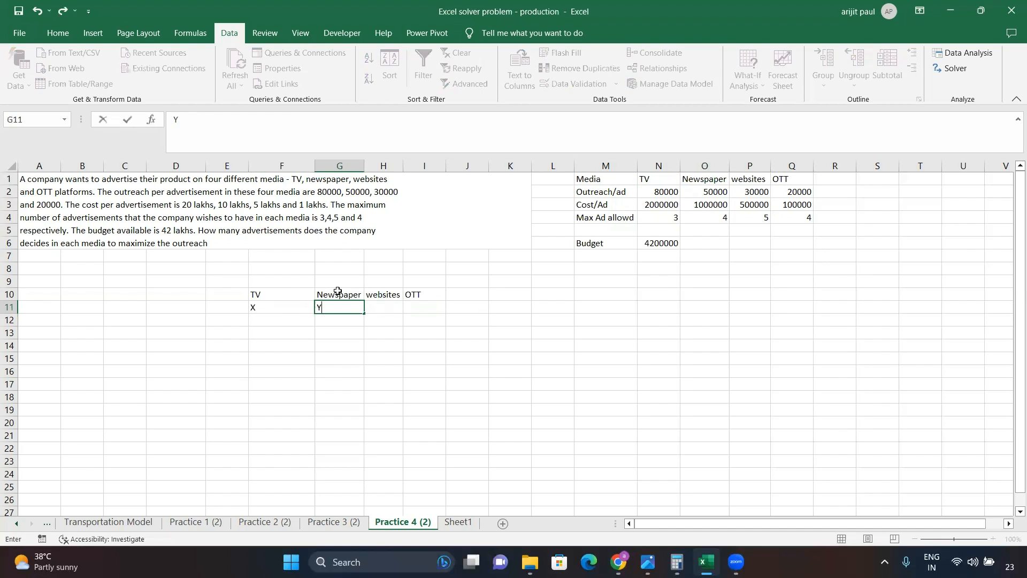
key("Right")
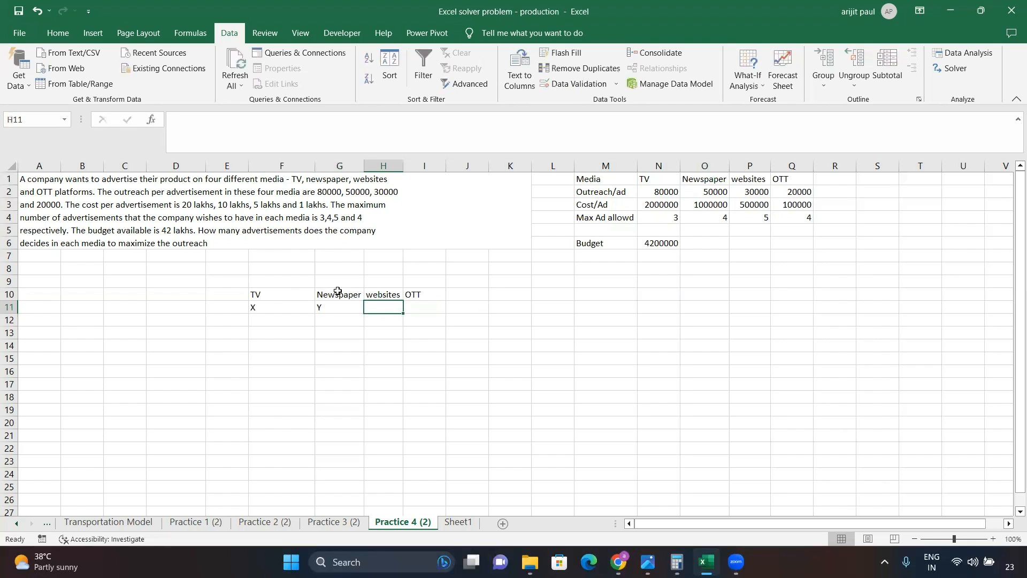
type("Z")
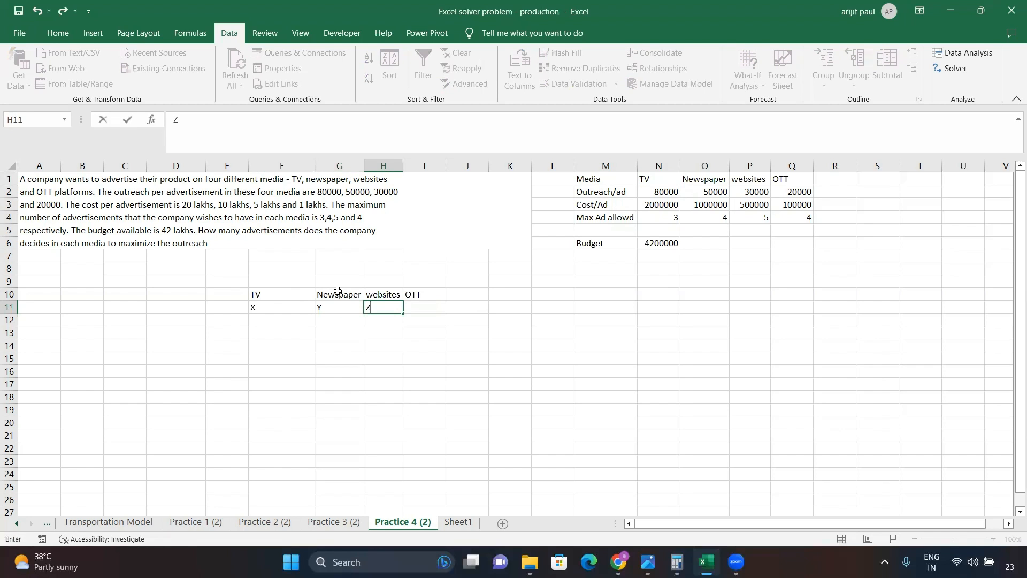
key("Right")
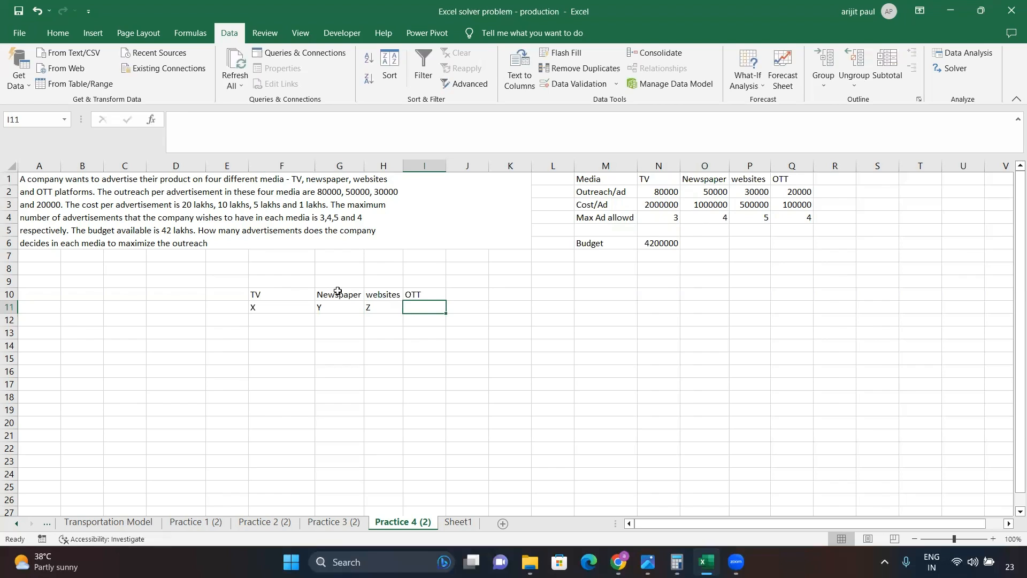
type("ZZ")
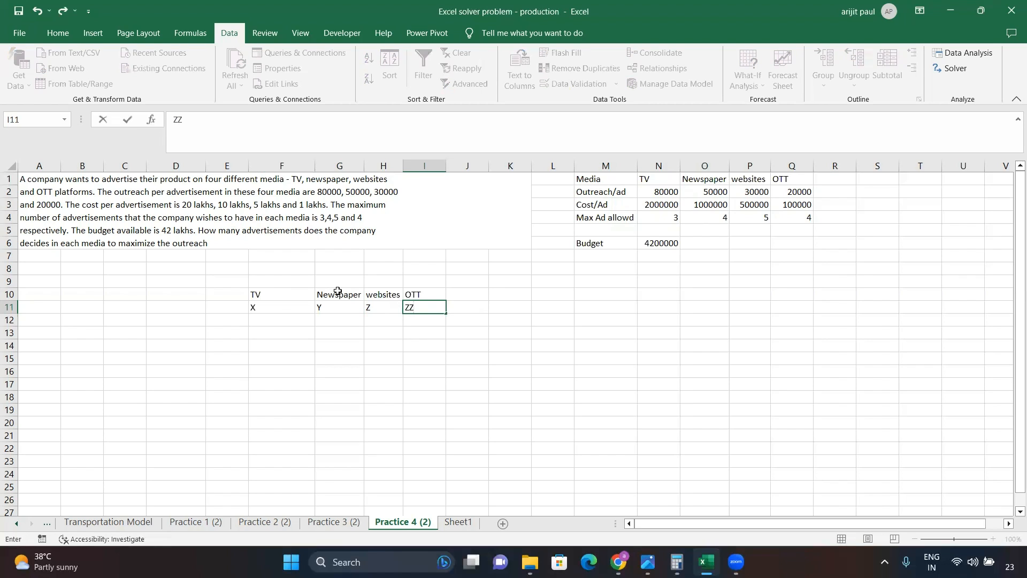
key("Right")
- Add the note "total no of ad we will display . Lets suppose" in cell J11 beside the variable names
type("to")
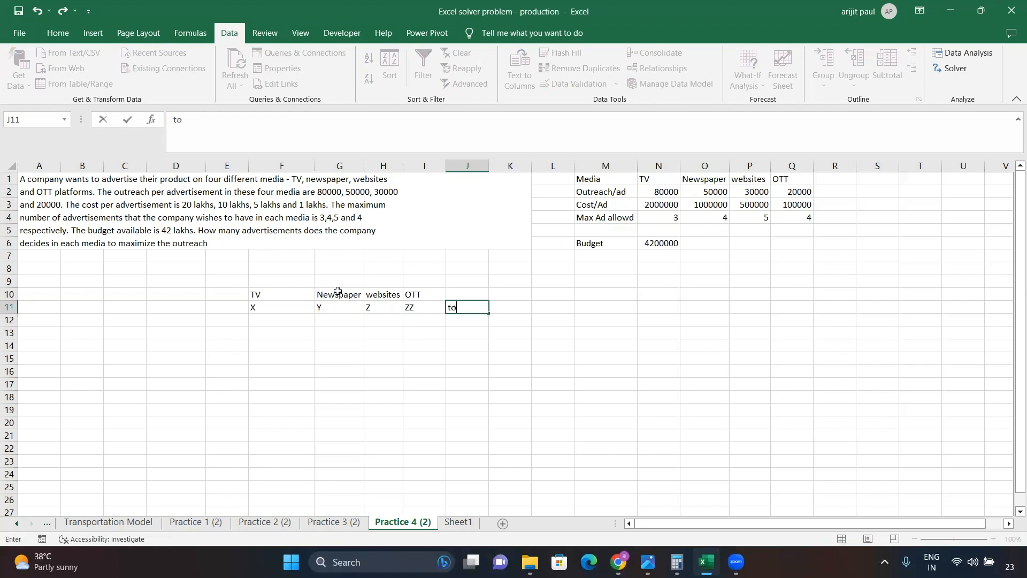
type("tal no of ad we will")
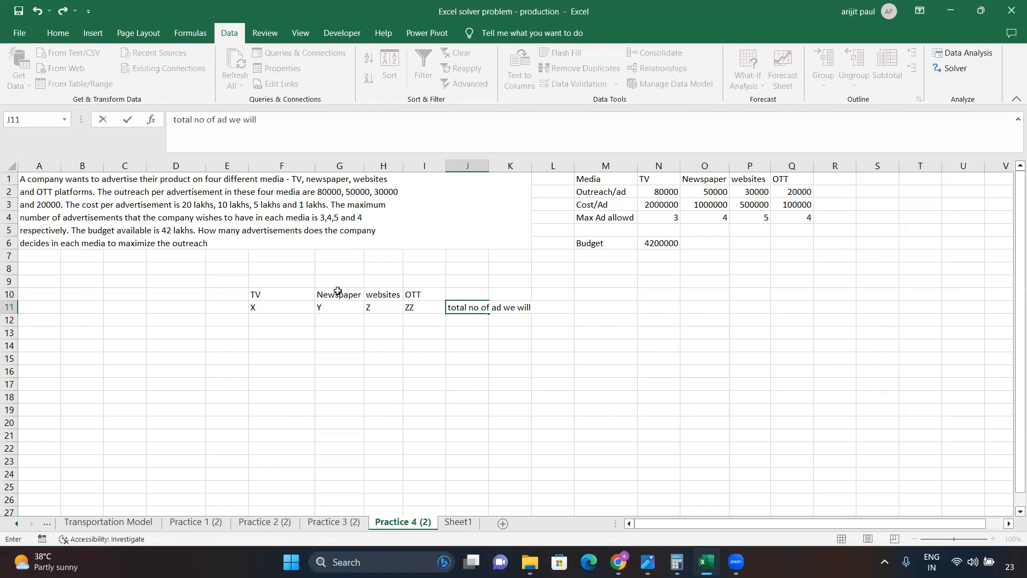
type("display . Lets suppoe")
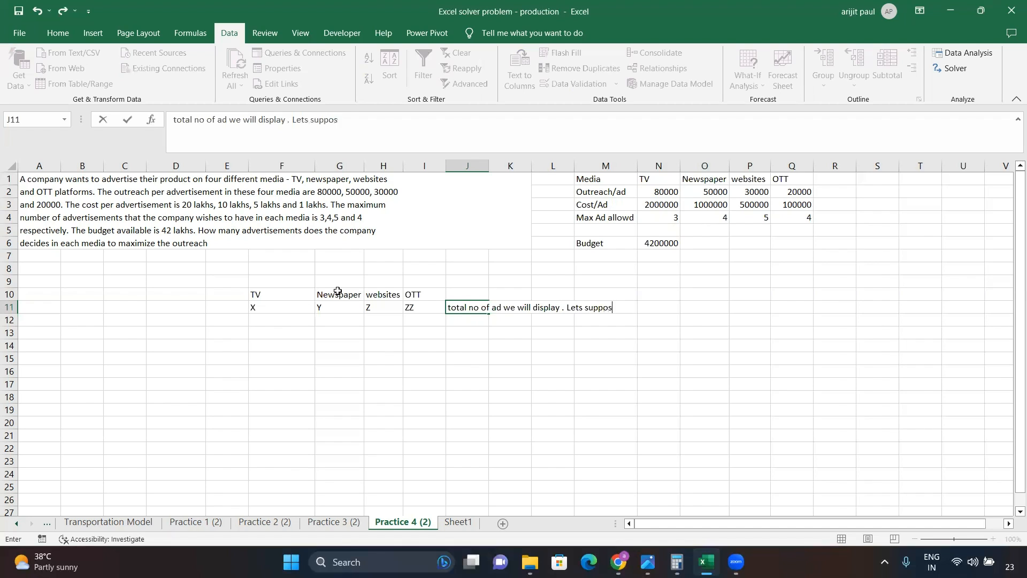
type("e")
key("Right")
- Highlight the blank decision variable cells F12:I12 with yellow fill
key("Left")
key("Left")
key("Left")
key("Left")
key("Left")
key("Down")
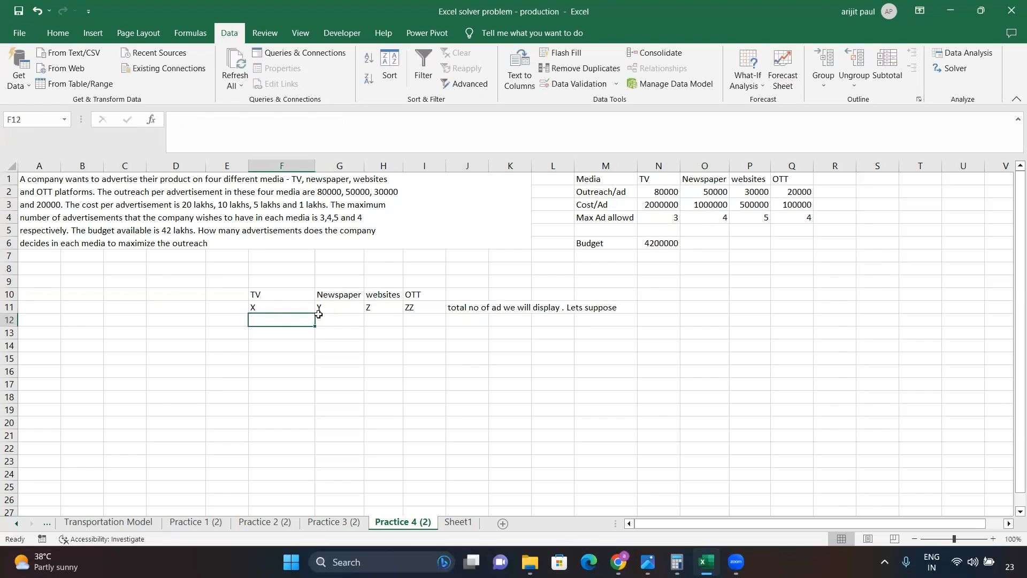
left_click_drag(284, 321, 421, 327)
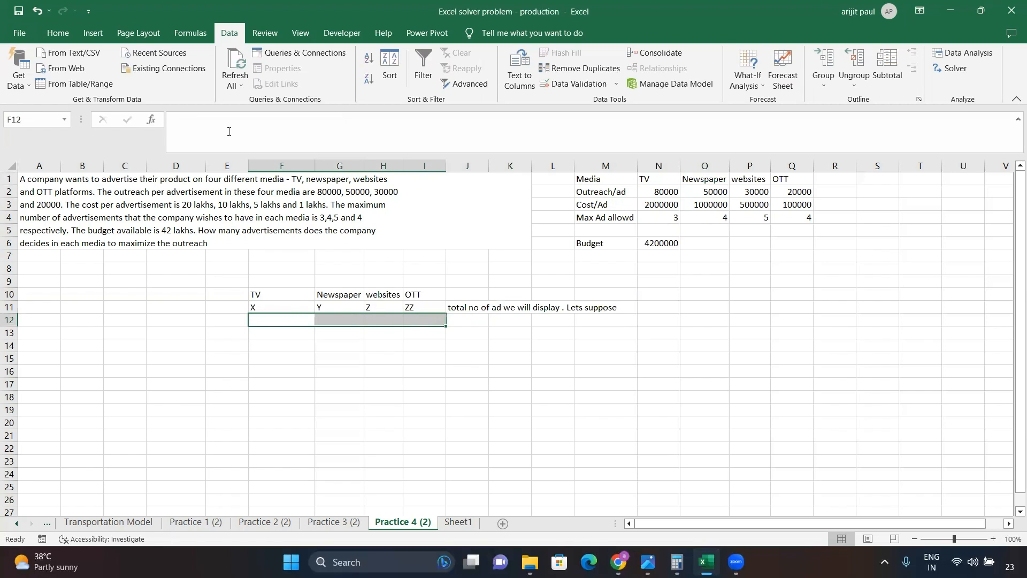
left_click(58, 32)
left_click(215, 79)
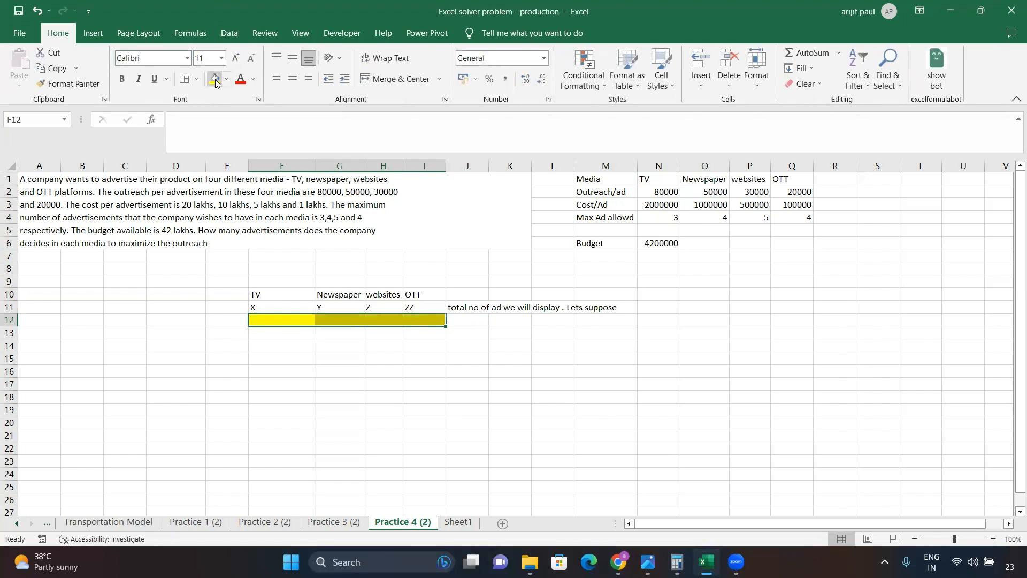
- Label the yellow cells as "DV" in cell J12
left_click(468, 320)
type("D")
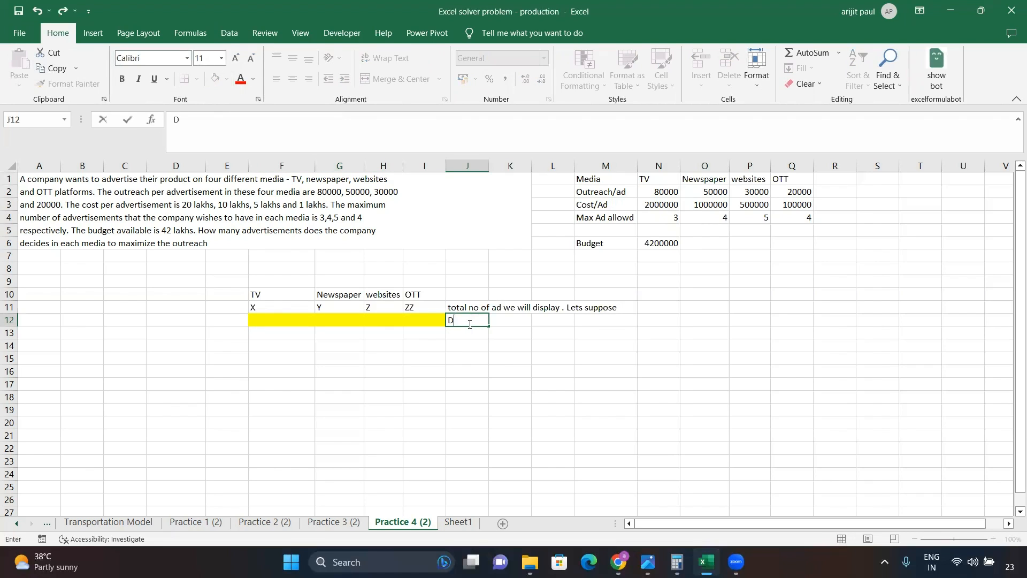
type("V")
key("Tab")
key("Left")
key("Left")
key("Left")
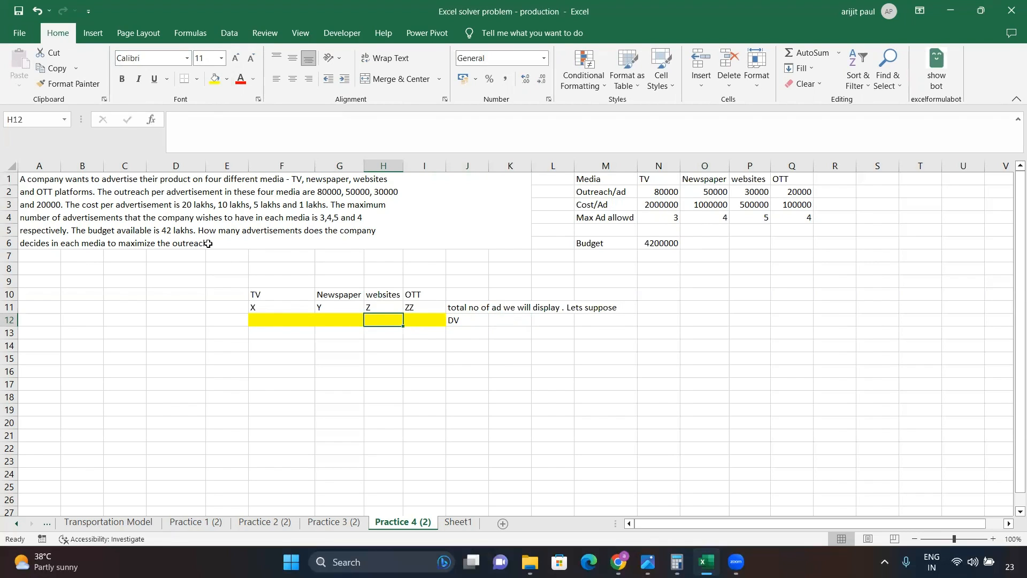
- Enter the objective label "OFV" in cell N8 and the description "To max the outreach" in O8
left_click(671, 271)
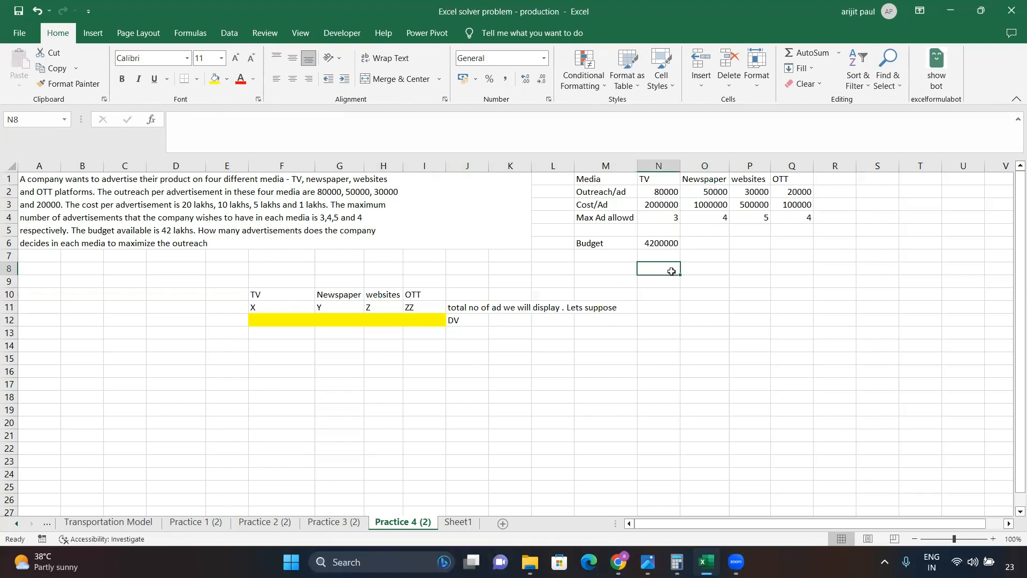
type("OFV")
key("Tab")
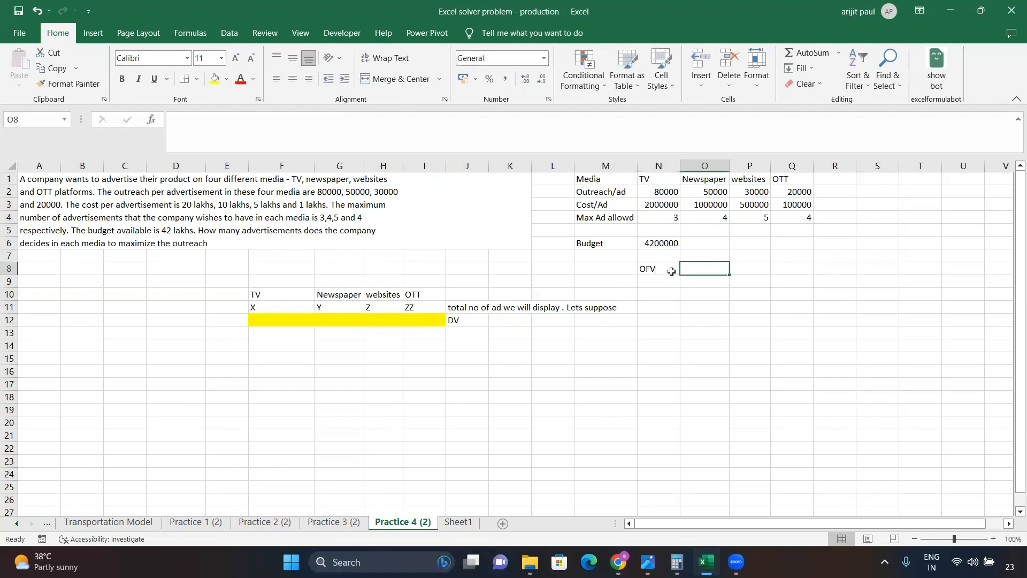
type("To max th")
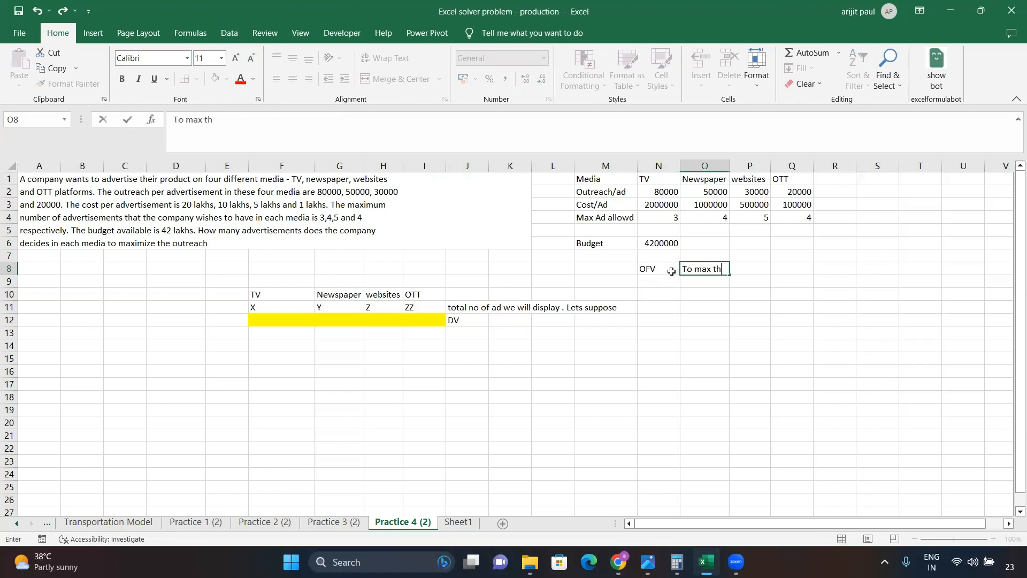
type("e outreach")
key("Tab")
key("Tab")
- Enter the objective formula =SUMPRODUCT(F12:I12,N2:Q2) in cell Q8 and highlight that cell with yellow fill
type("=sum")
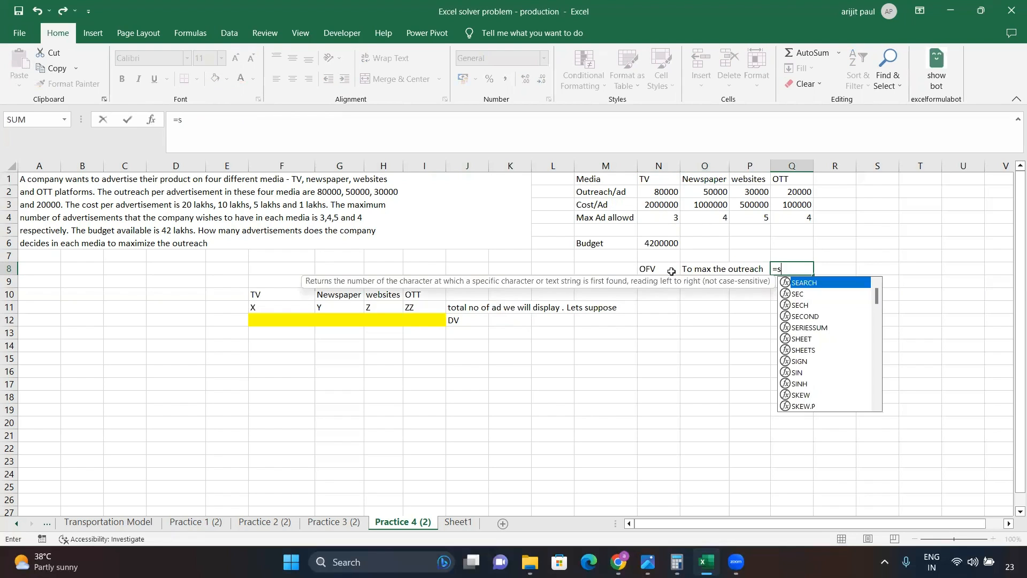
key("Tab")
key("BackSpace")
type("p")
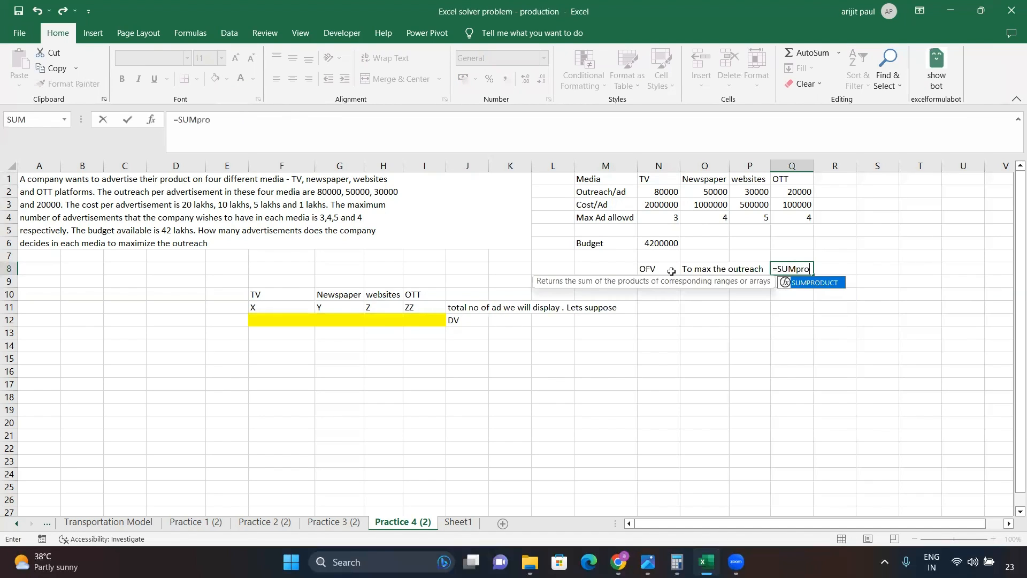
type("ro")
key("Tab")
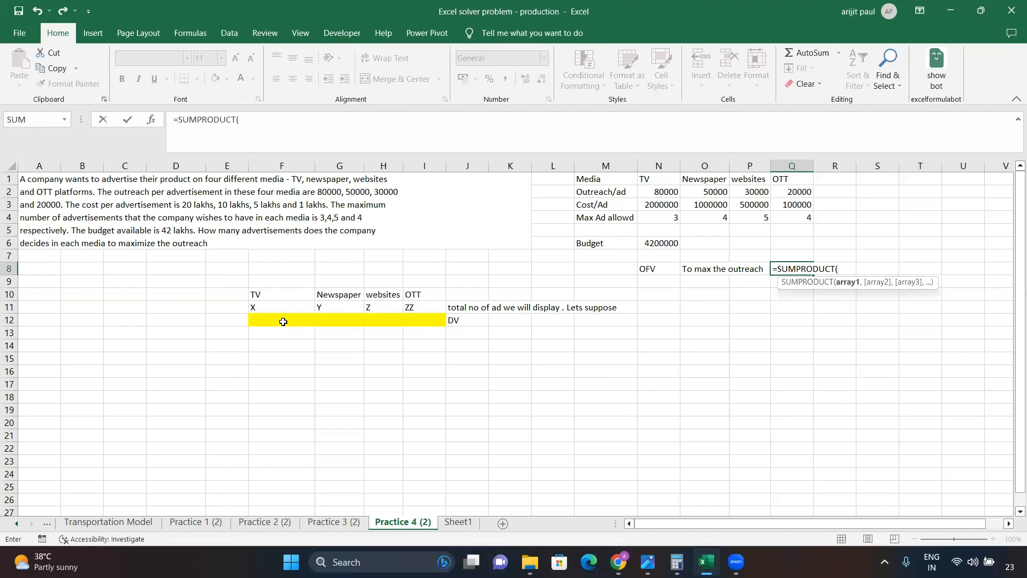
left_click_drag(283, 321, 418, 322)
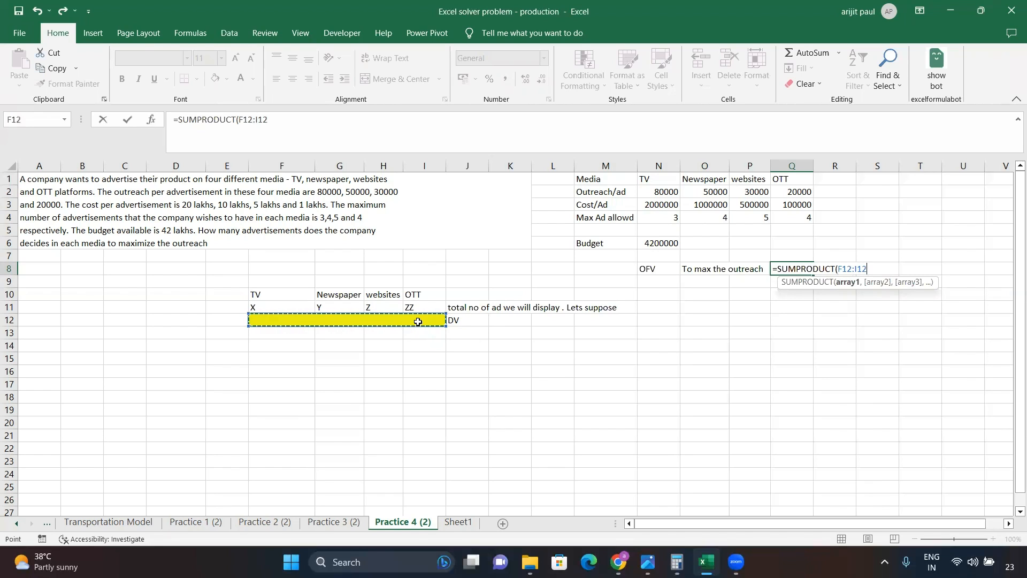
type(",")
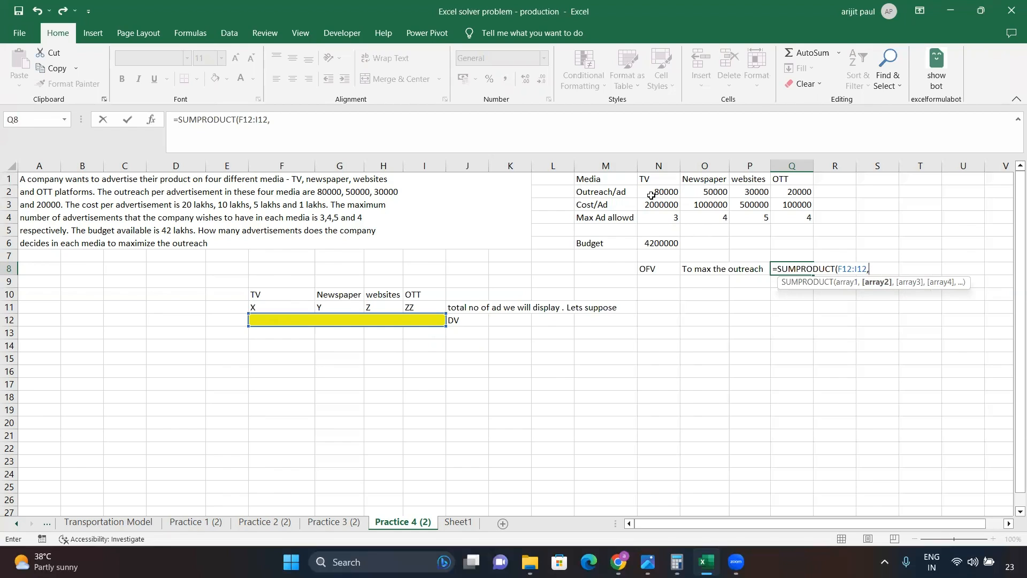
left_click_drag(651, 196, 784, 191)
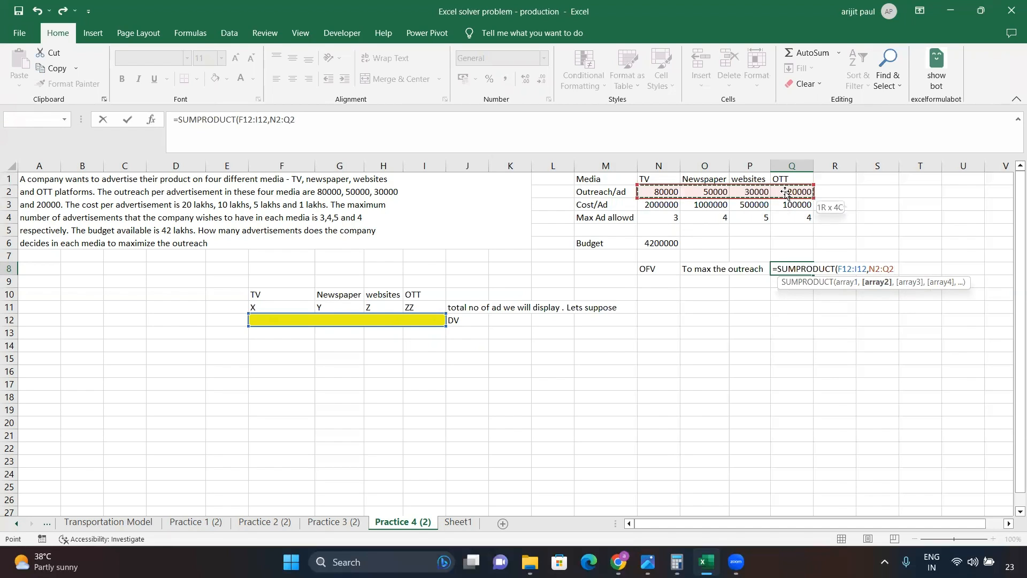
type(")")
key("Return")
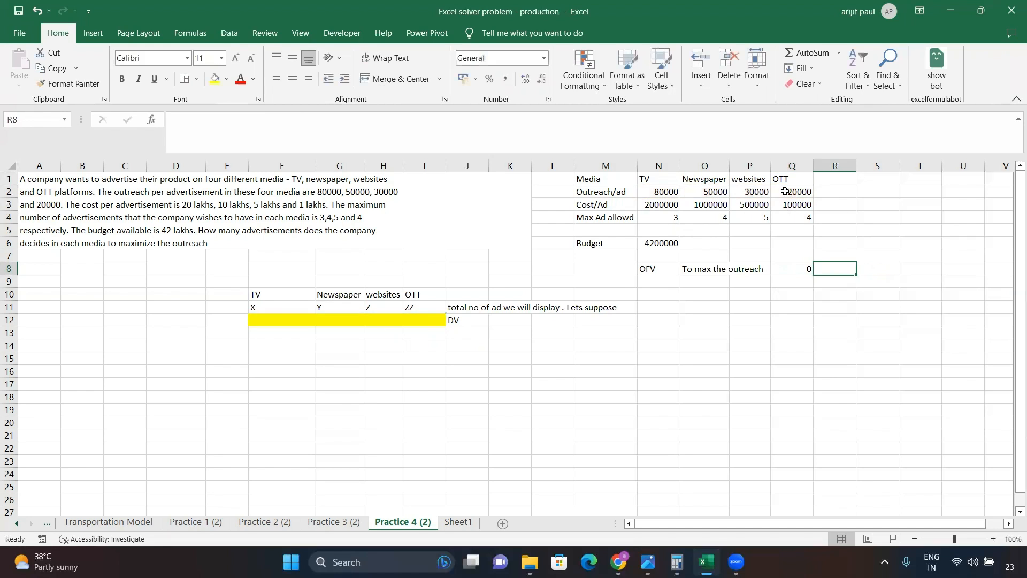
key("Up")
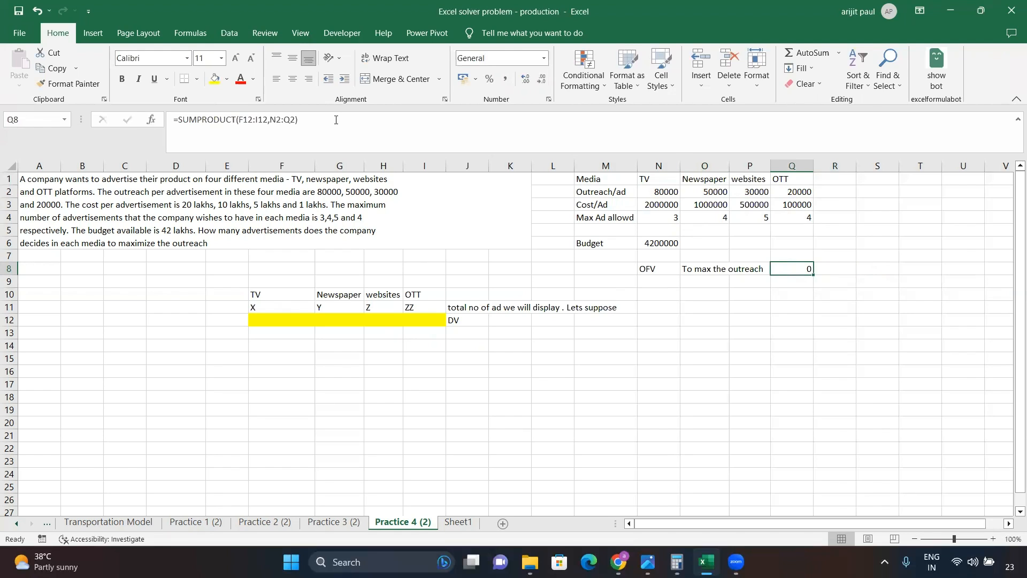
left_click(215, 79)
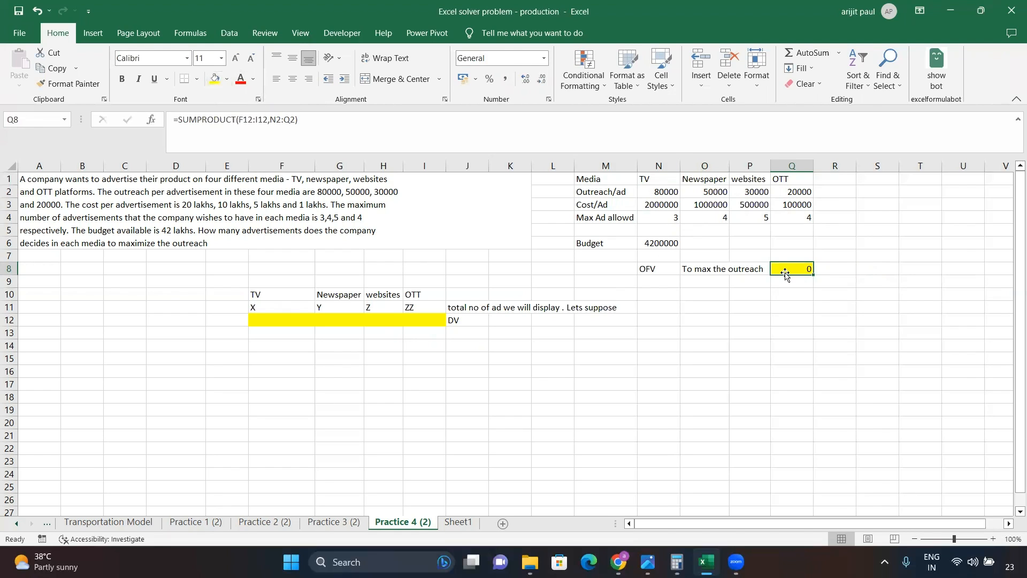
- Start a long-form outreach formula in cell S8 with the TV and newspaper terms =(N2*F12)+(O2*G12)
left_click(873, 270)
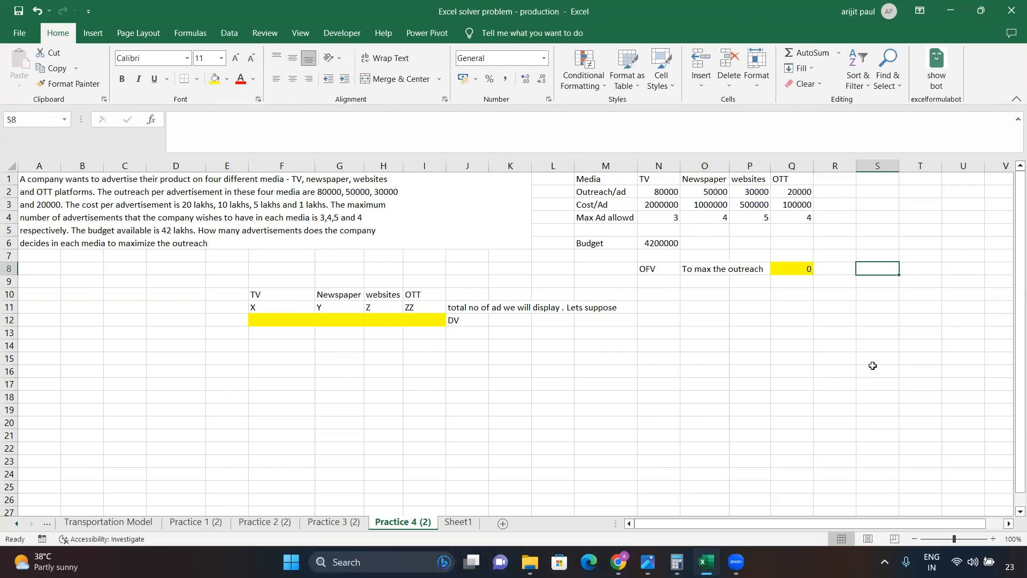
type("=")
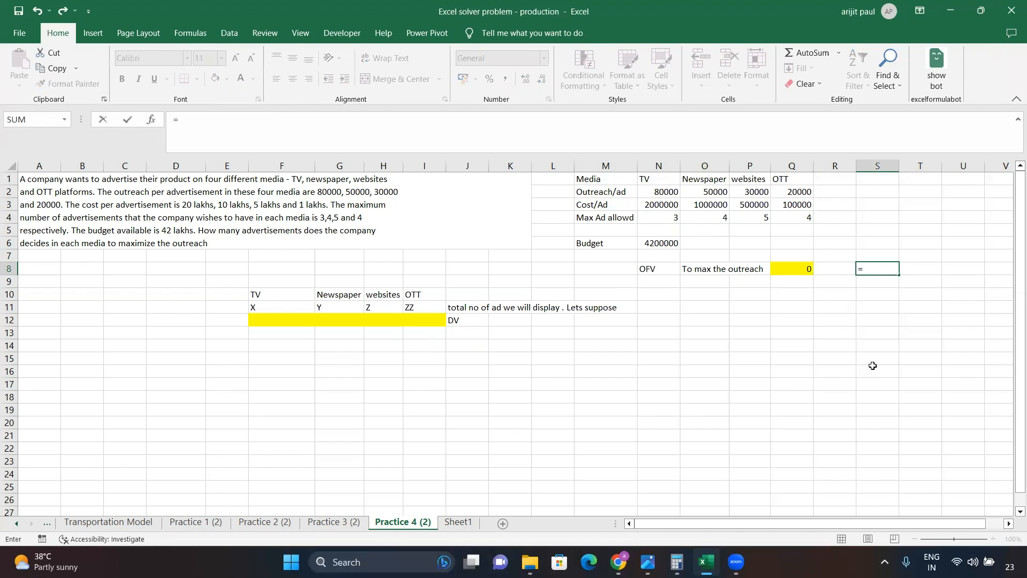
type("(")
left_click(658, 194)
type("*")
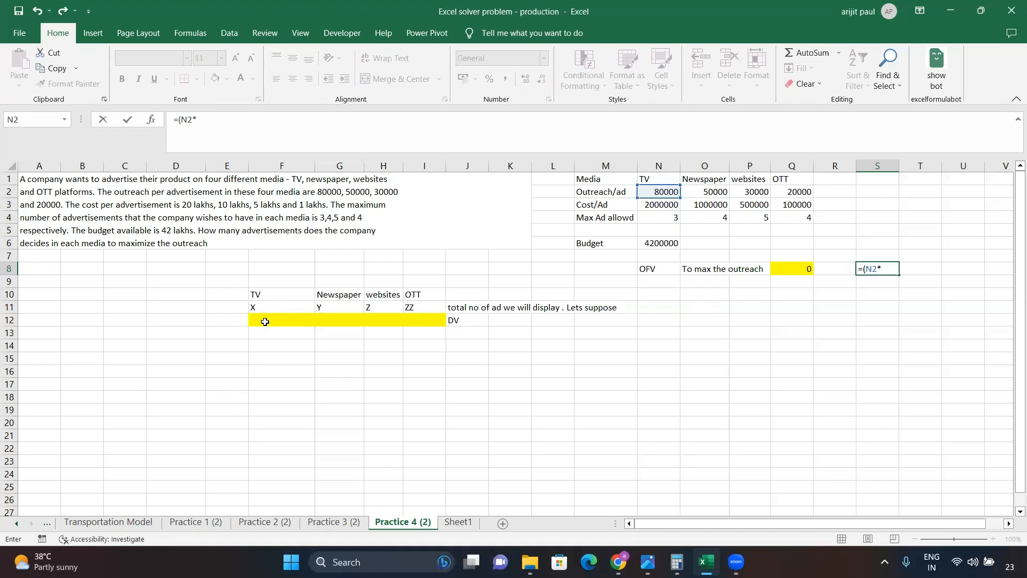
left_click(266, 321)
type(")+(")
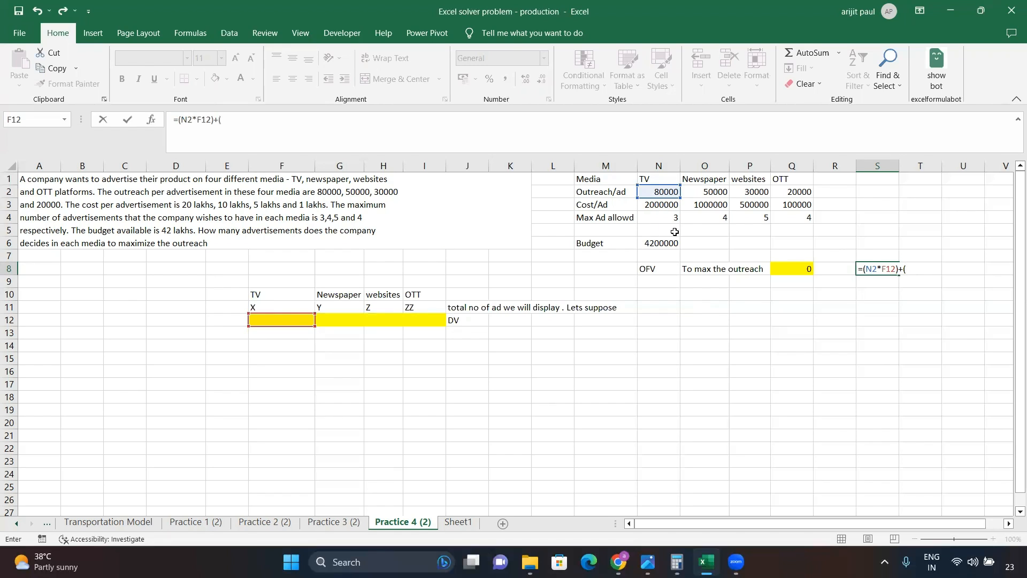
left_click(710, 194)
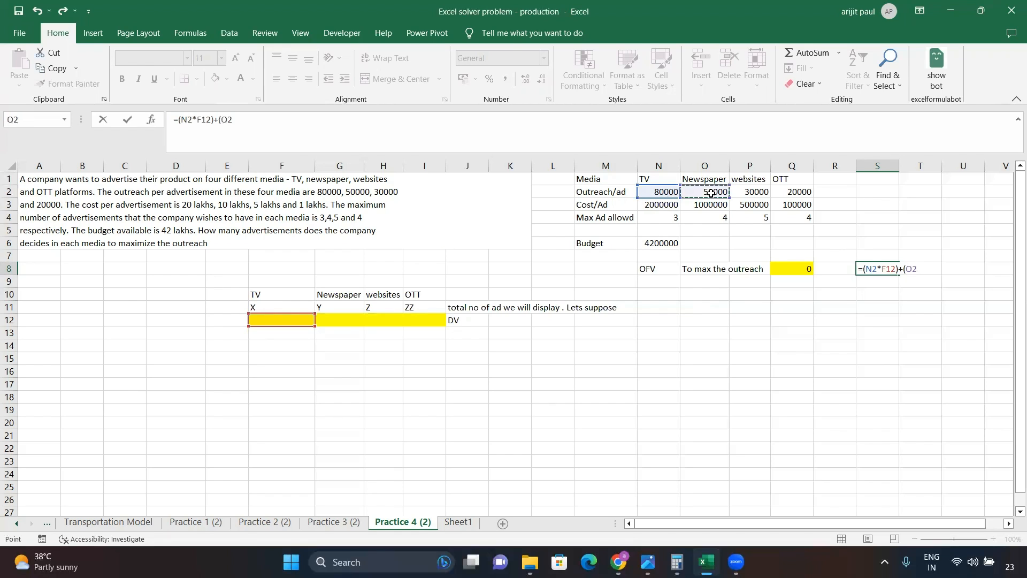
type("*")
left_click(336, 320)
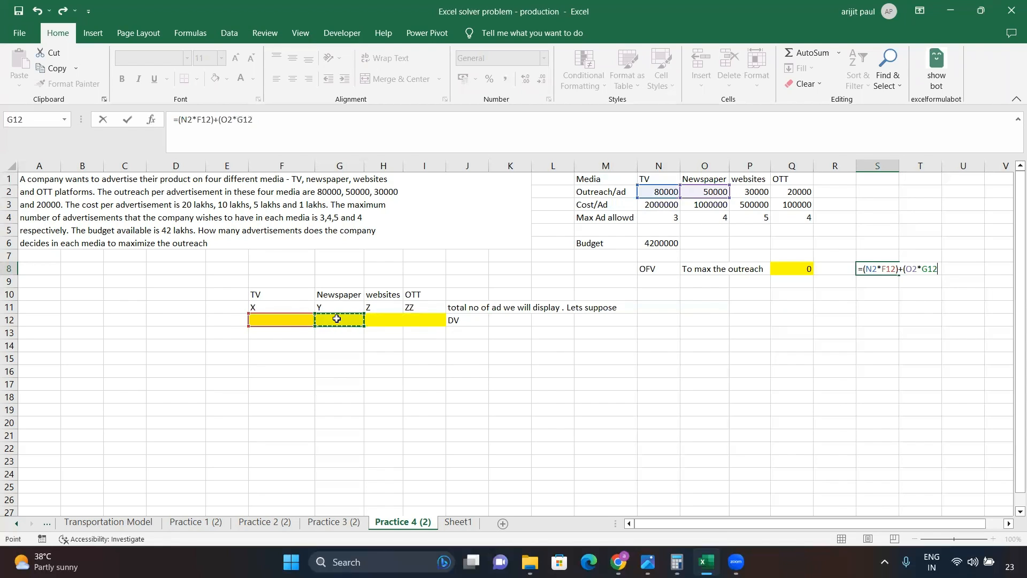
type(")+(")
- Complete the S8 formula with the websites and OTT terms (P2*H12)+(Q2*I12), and compare it with the formula in Q8
left_click(752, 191)
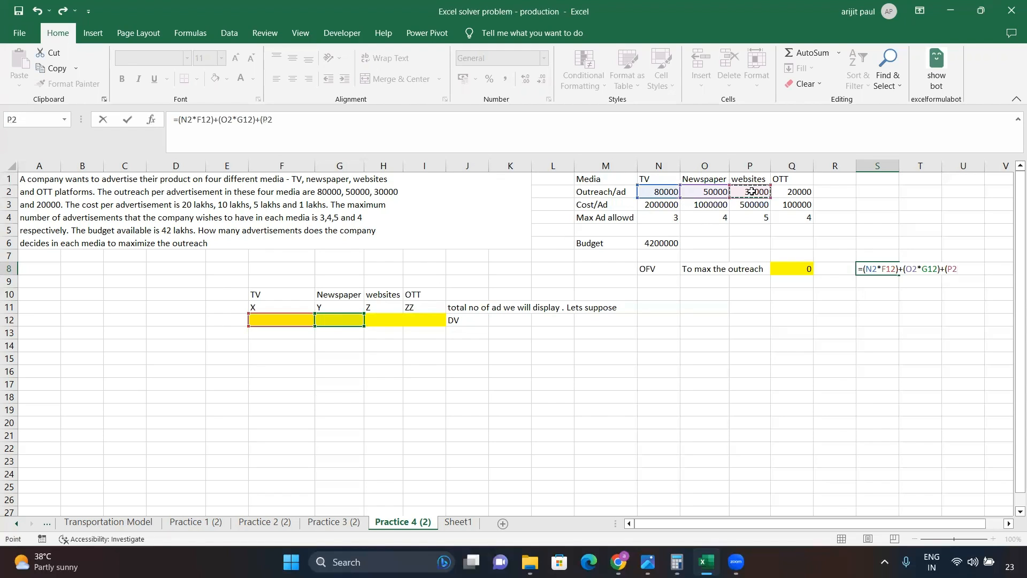
type("*")
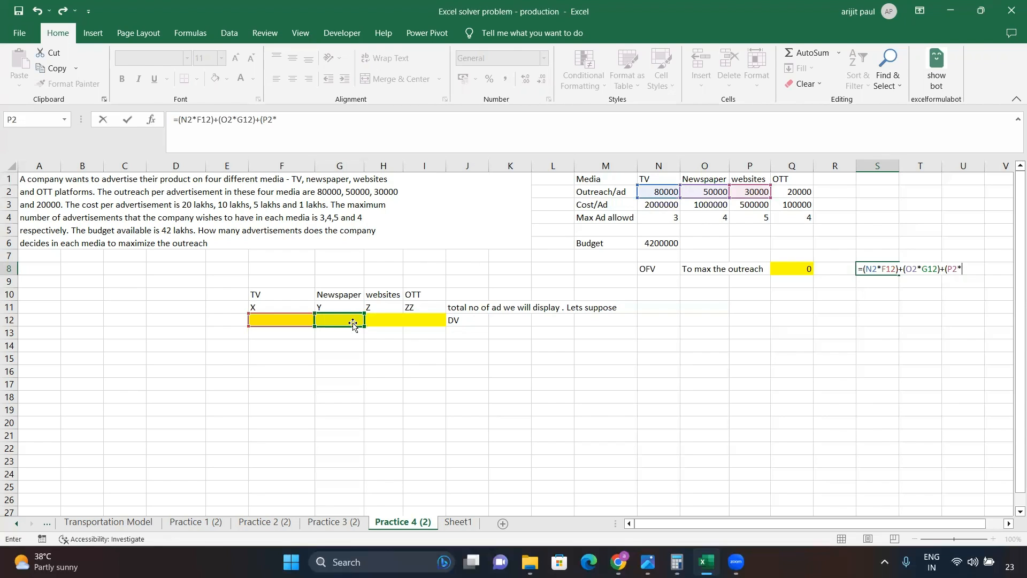
left_click(385, 319)
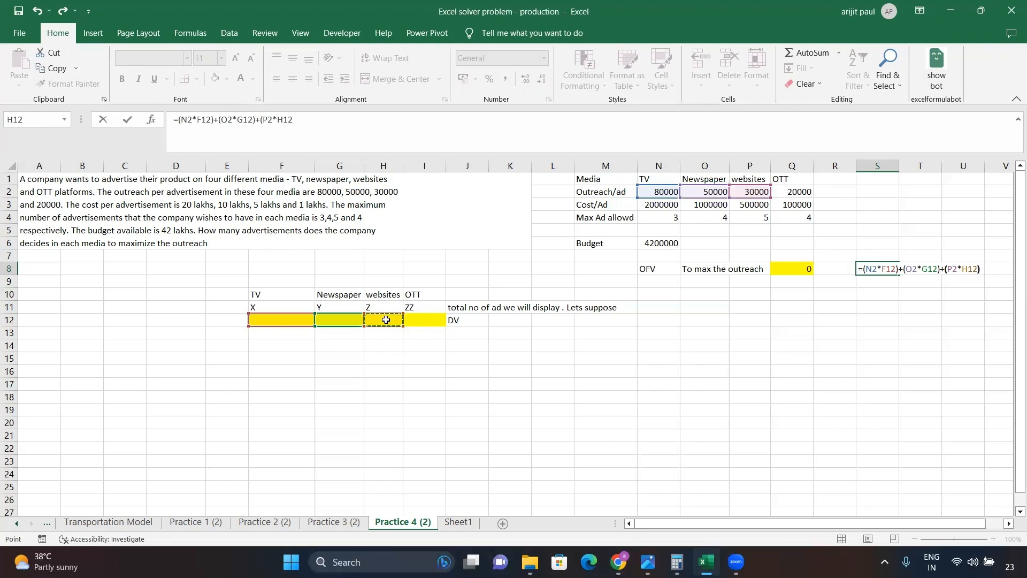
type(")+(")
left_click(791, 194)
type("*")
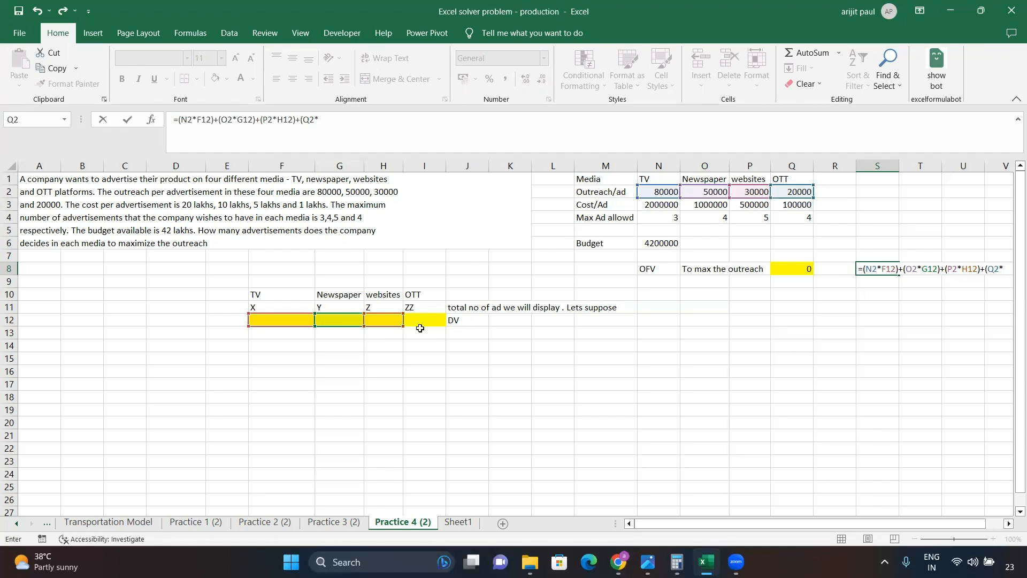
left_click(424, 321)
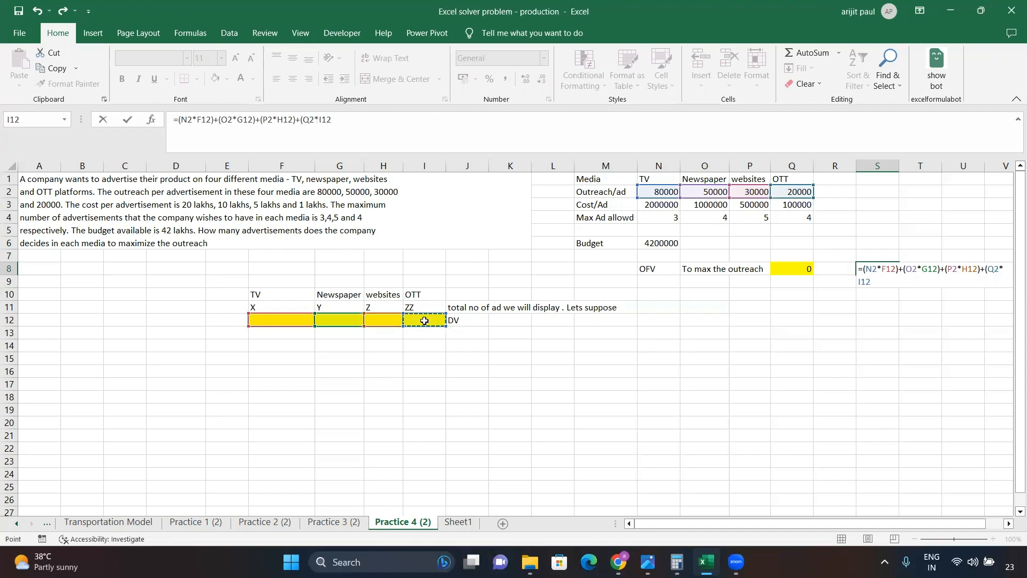
type(")")
key("Return")
key("Up")
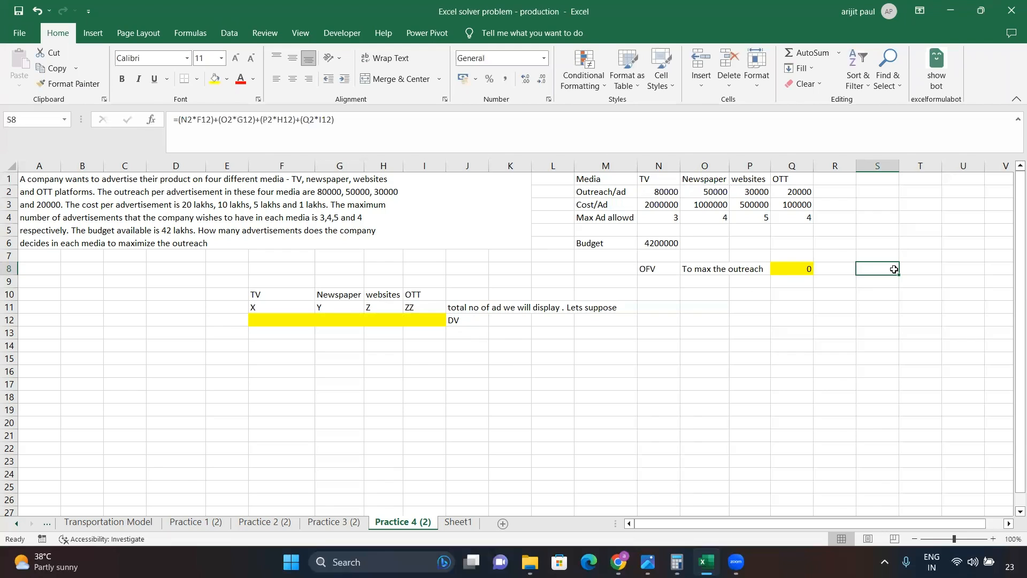
left_click(792, 270)
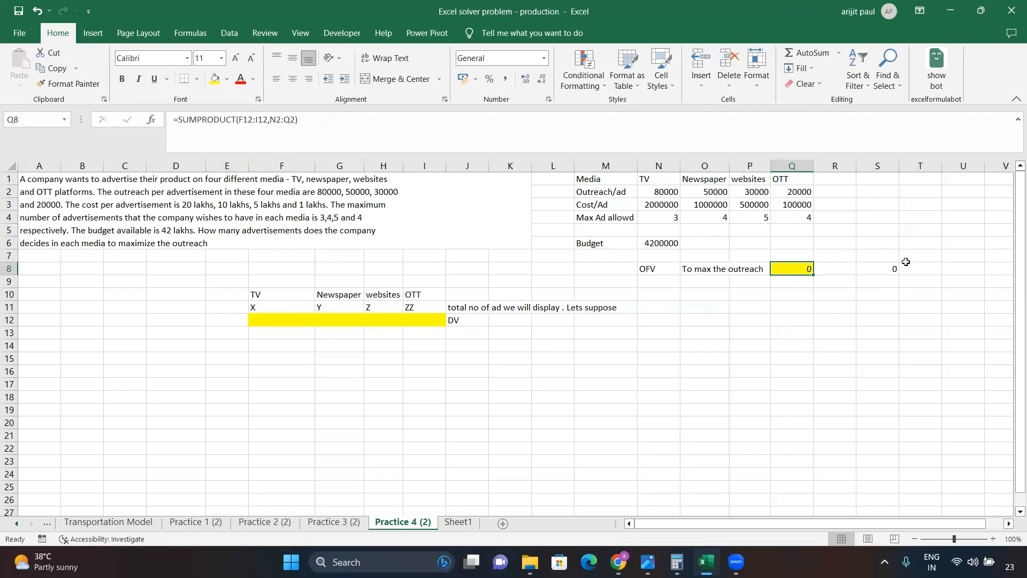
left_click(888, 264)
left_click(802, 266)
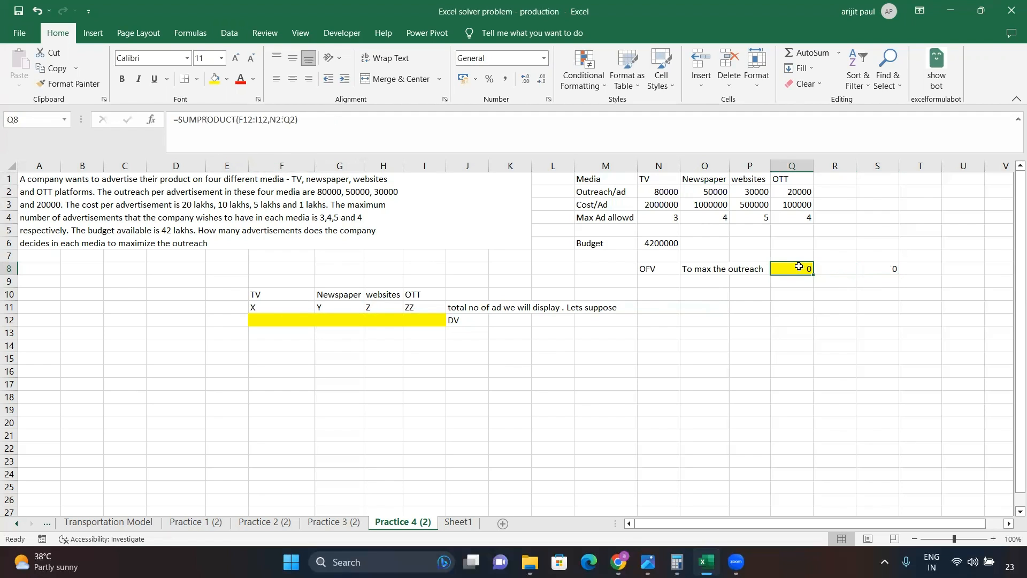
left_click(882, 270)
left_click(808, 266)
- Enter the heading "Constraint" in cell D14 below the decision variables
left_click(150, 346)
type("Constrain")
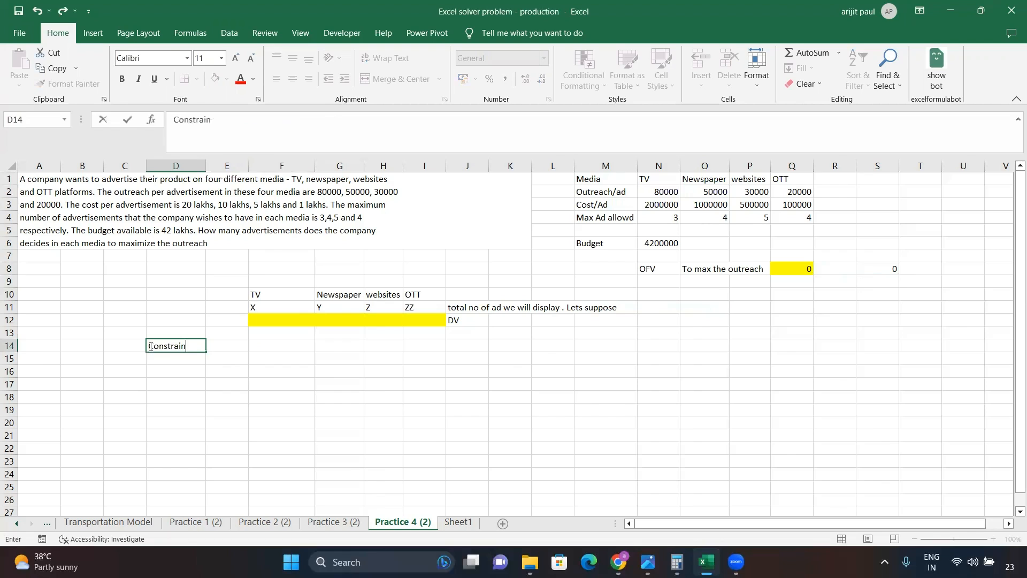
type("t")
key("Tab")
left_click(150, 346)
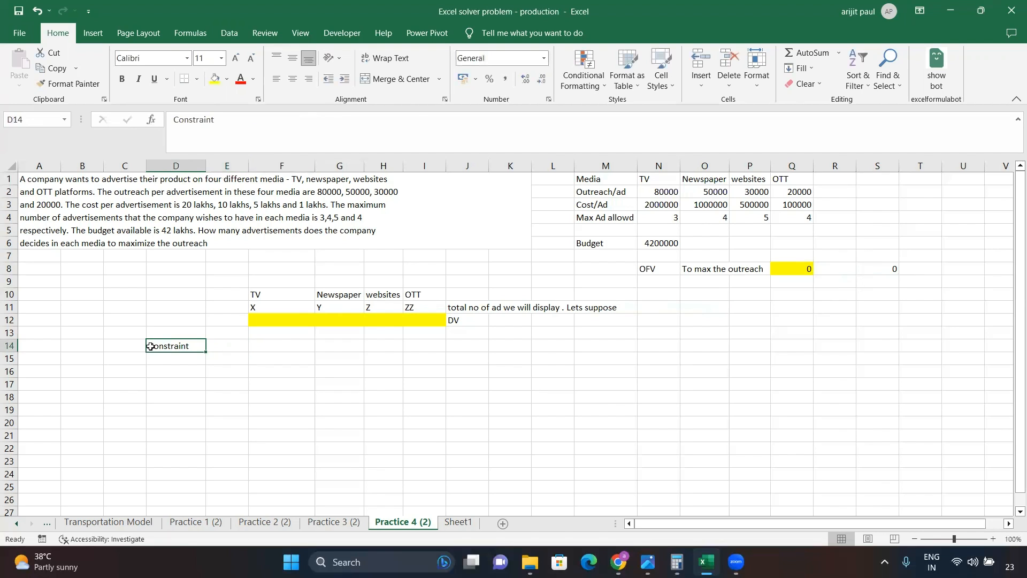
key("Return")
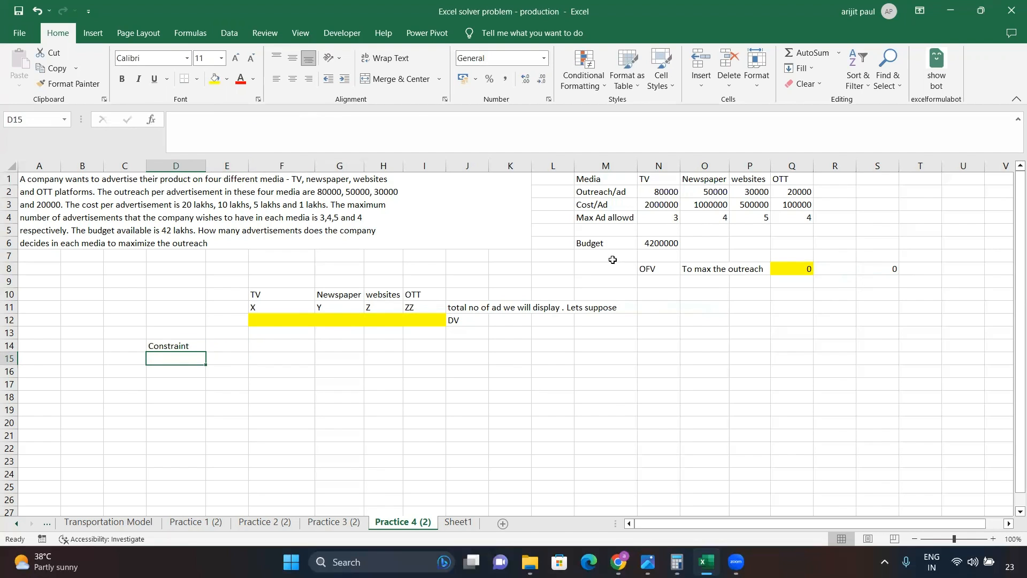
left_click_drag(595, 243, 668, 243)
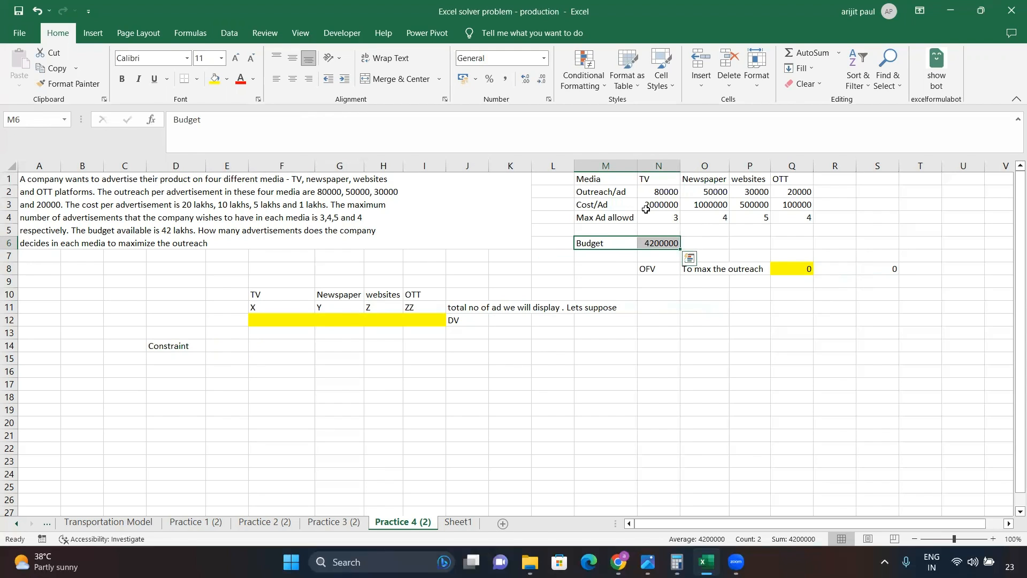
left_click_drag(608, 206, 657, 206)
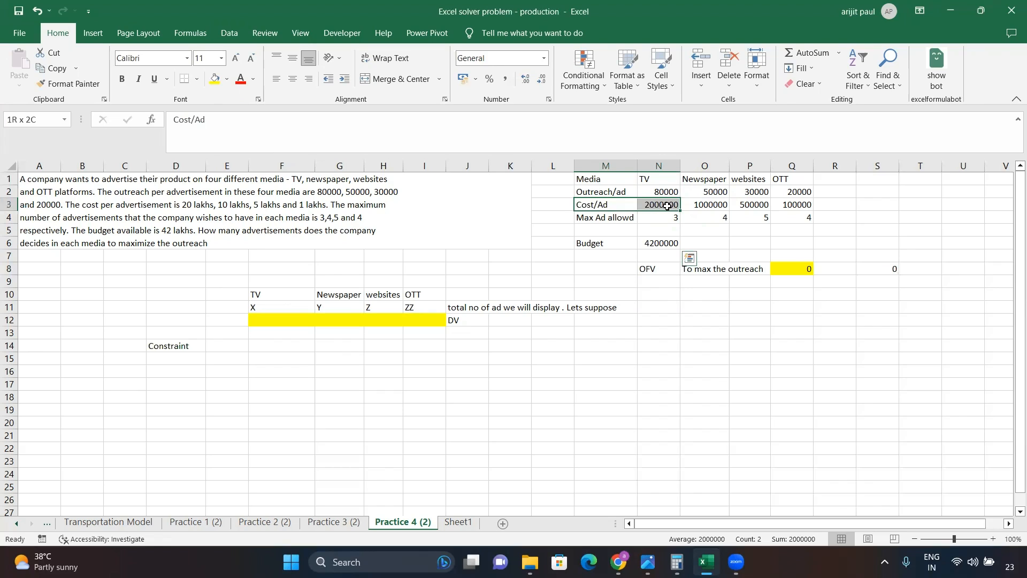
left_click_drag(667, 206, 793, 203)
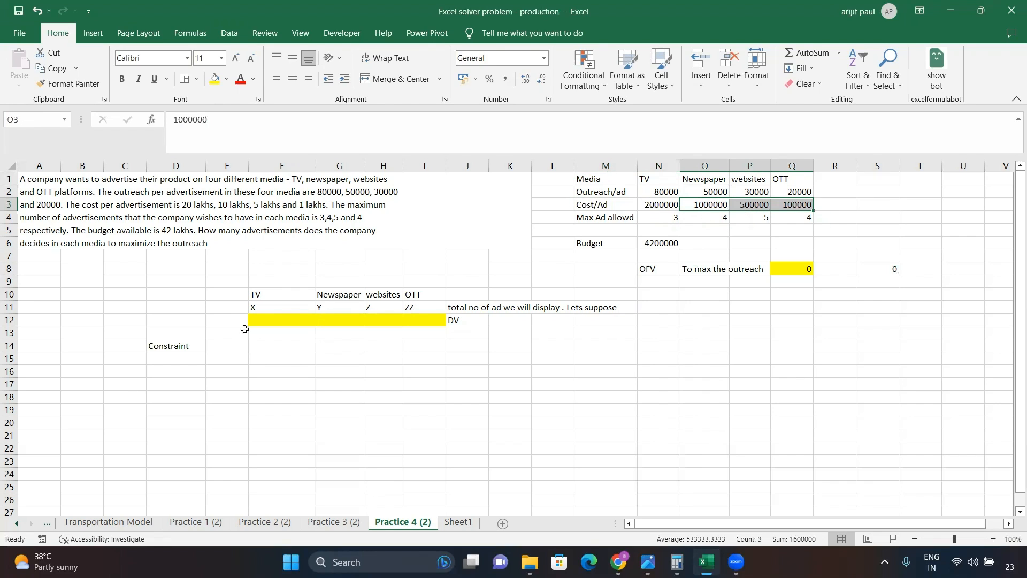
- Start the total advertising cost formula in cell E15 with the TV and newspaper terms =(F12*N3)+(G12*O3)
left_click(223, 359)
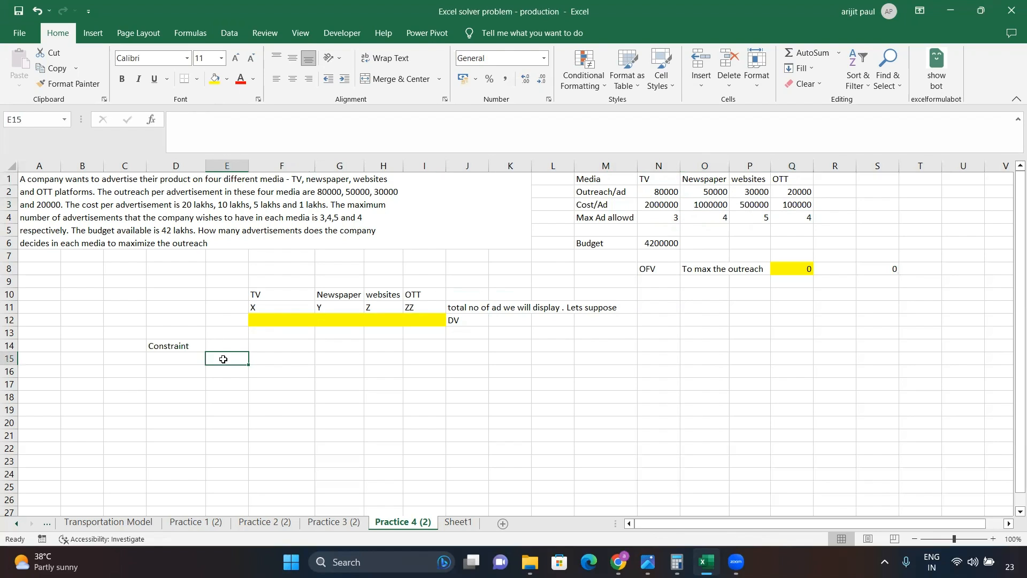
type("=")
key("BackSpace")
type("=(")
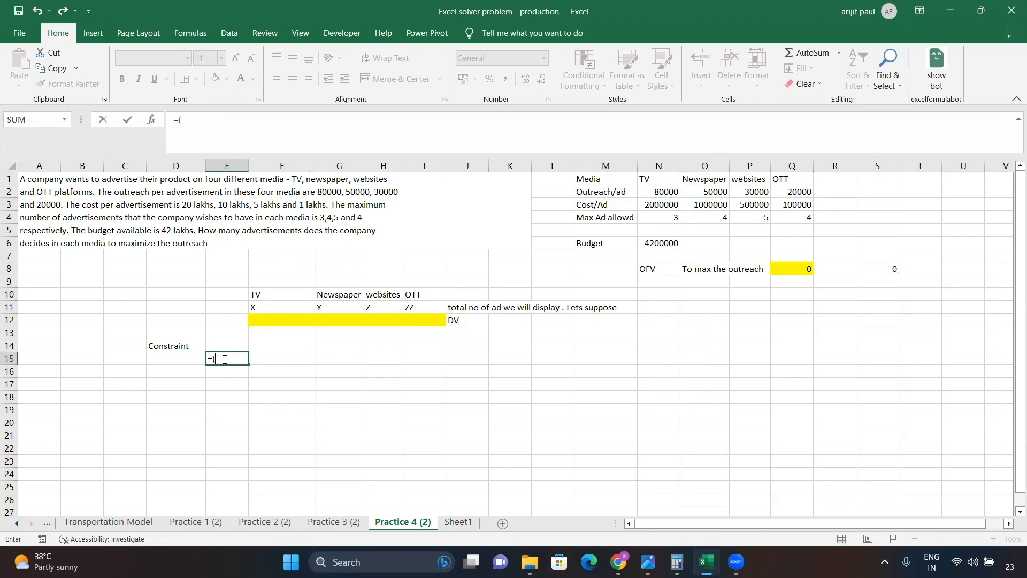
left_click(273, 320)
type("*")
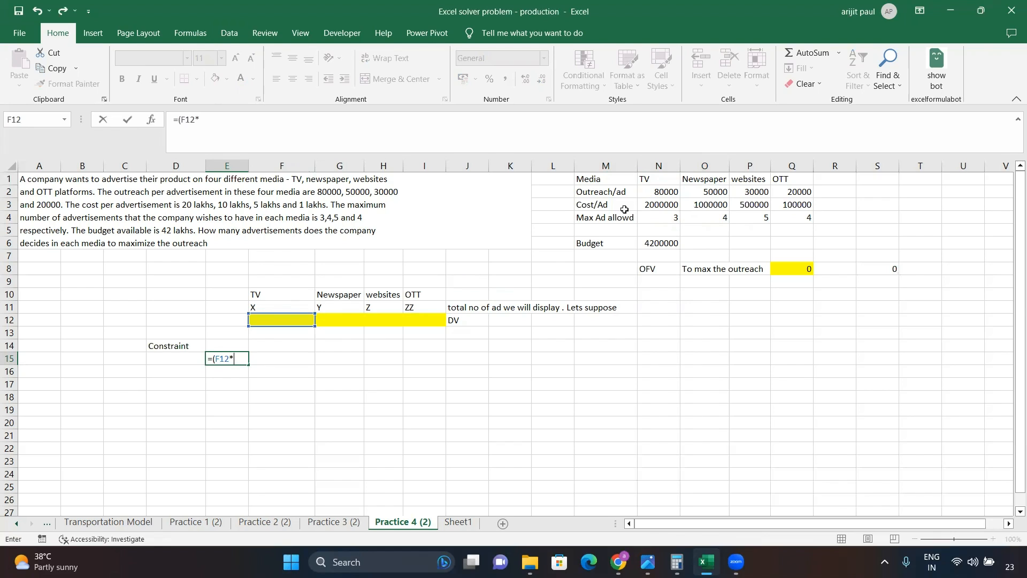
left_click(659, 206)
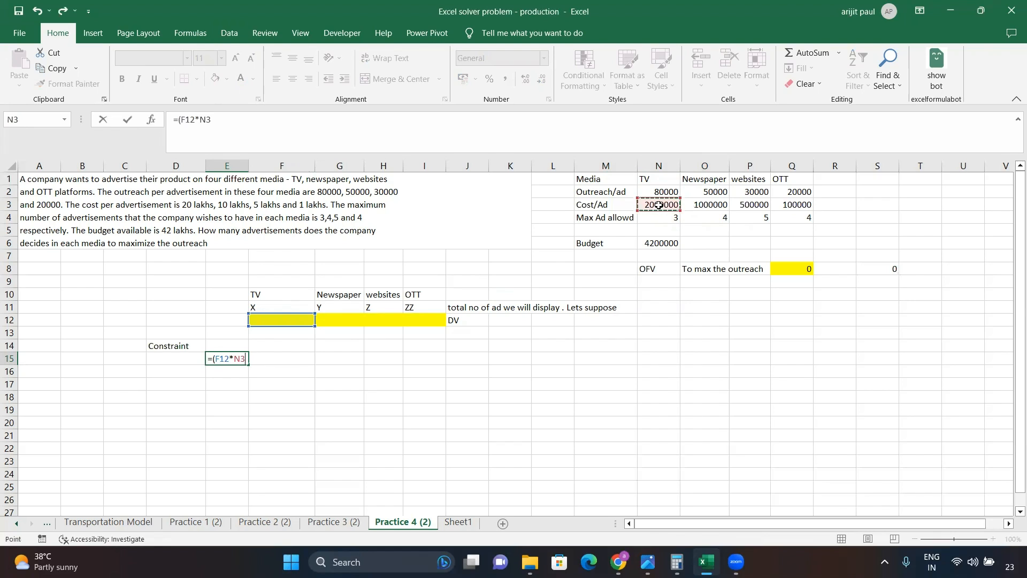
type(")+(")
left_click(342, 319)
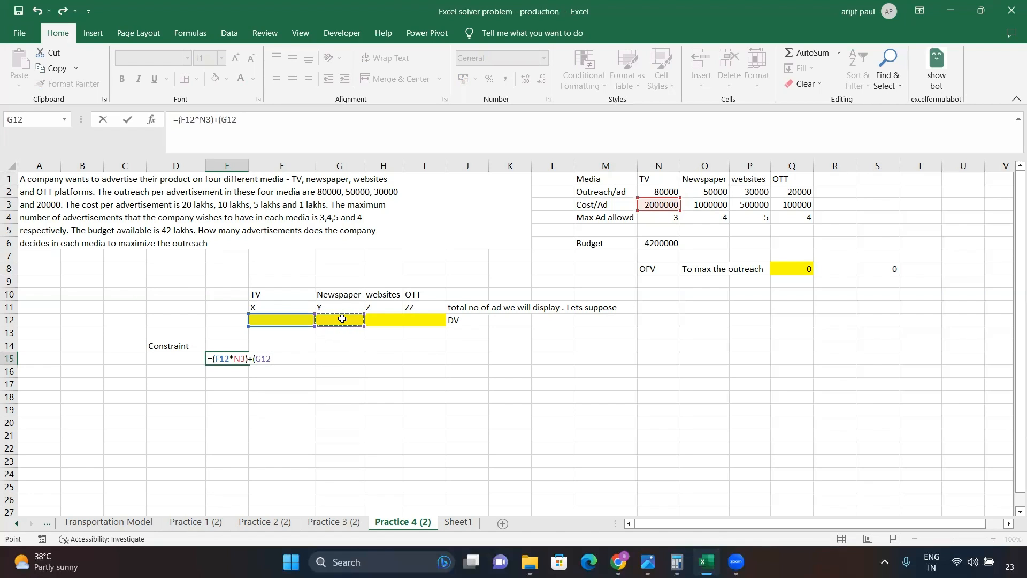
type("*")
left_click(710, 206)
type(")+(")
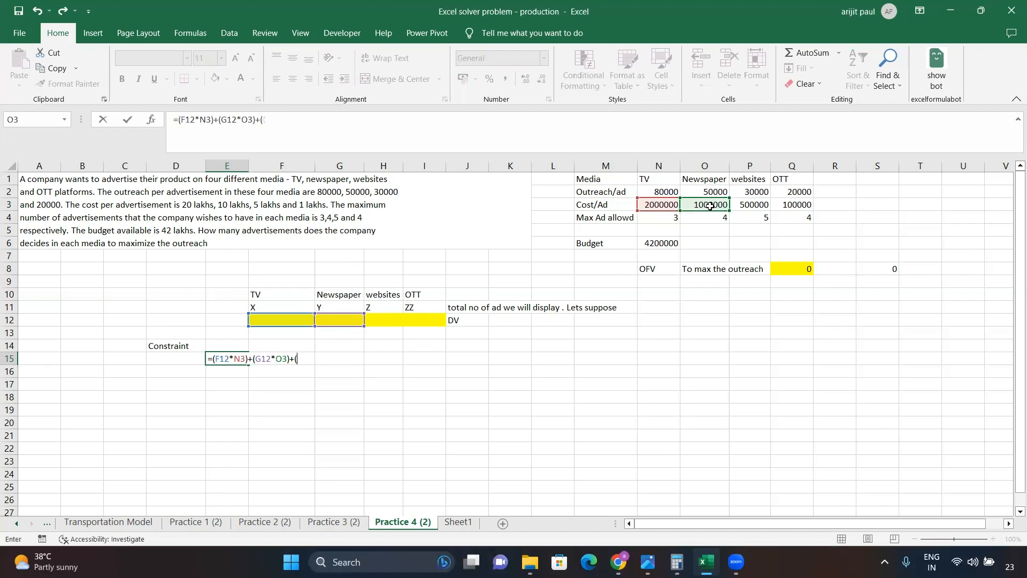
- Complete the E15 cost formula with the websites and OTT terms (H12*P3)+(I12*Q3)
left_click(392, 319)
type("*")
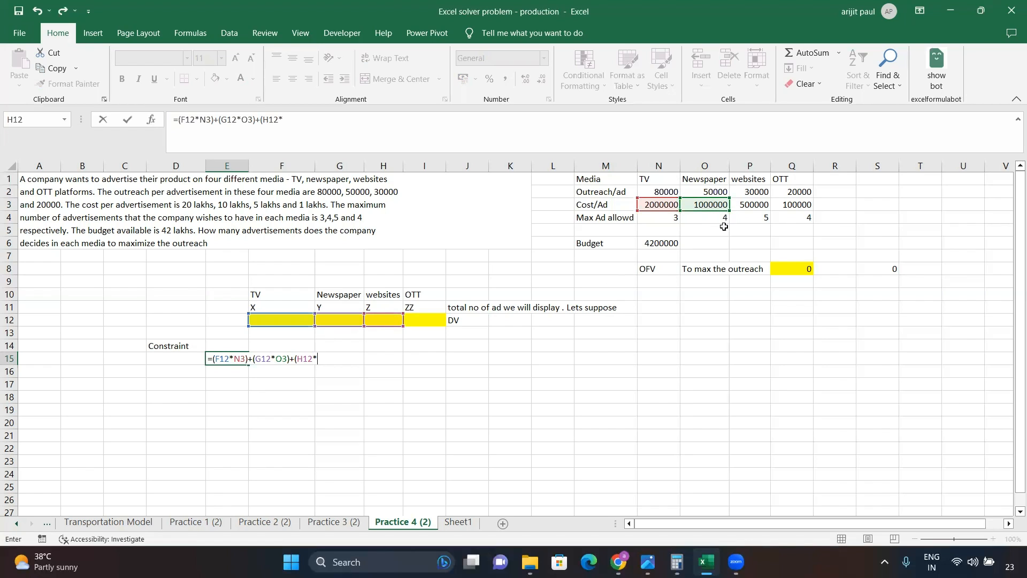
left_click(756, 205)
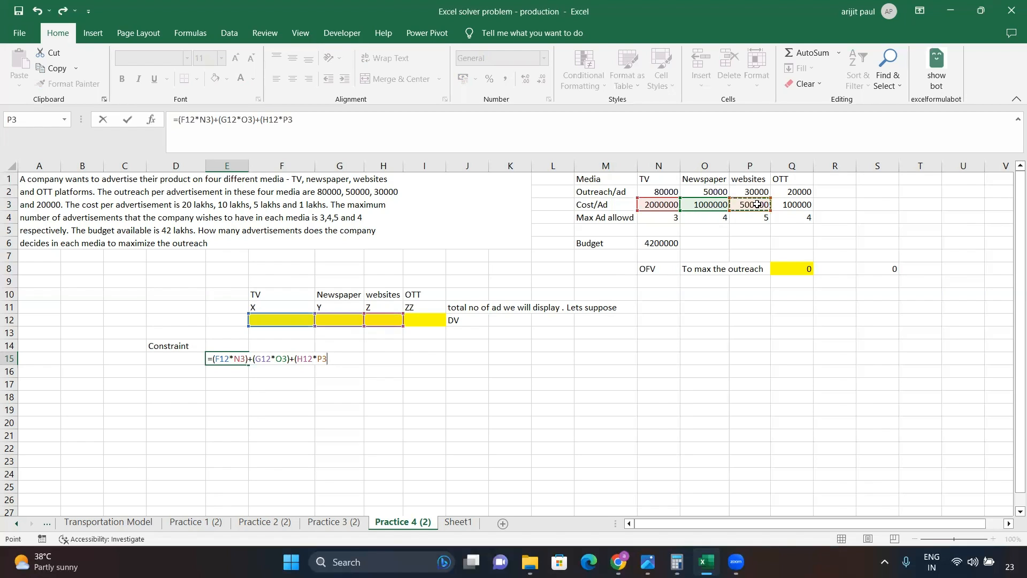
type(")+(")
left_click(429, 321)
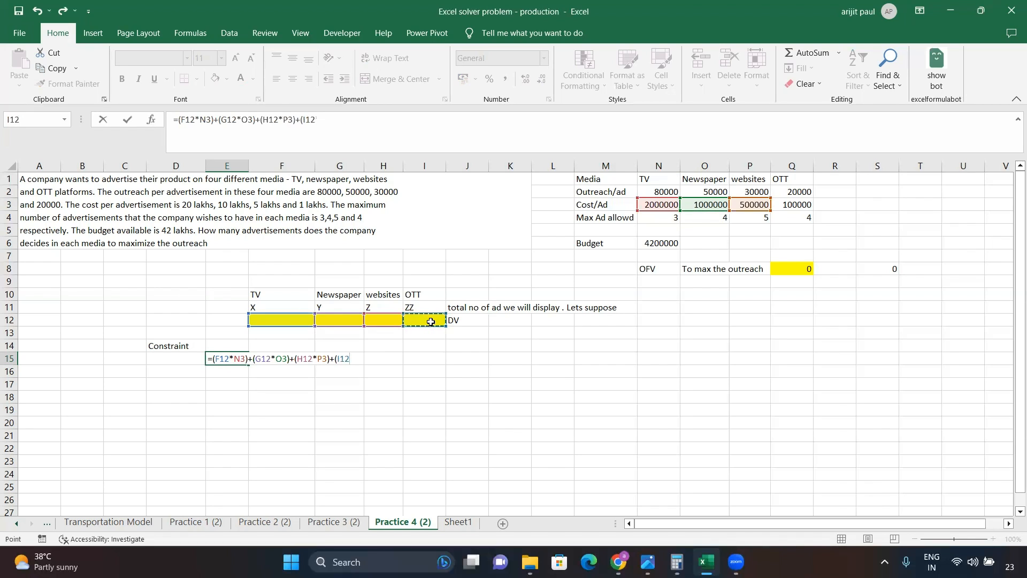
type("*")
left_click(794, 205)
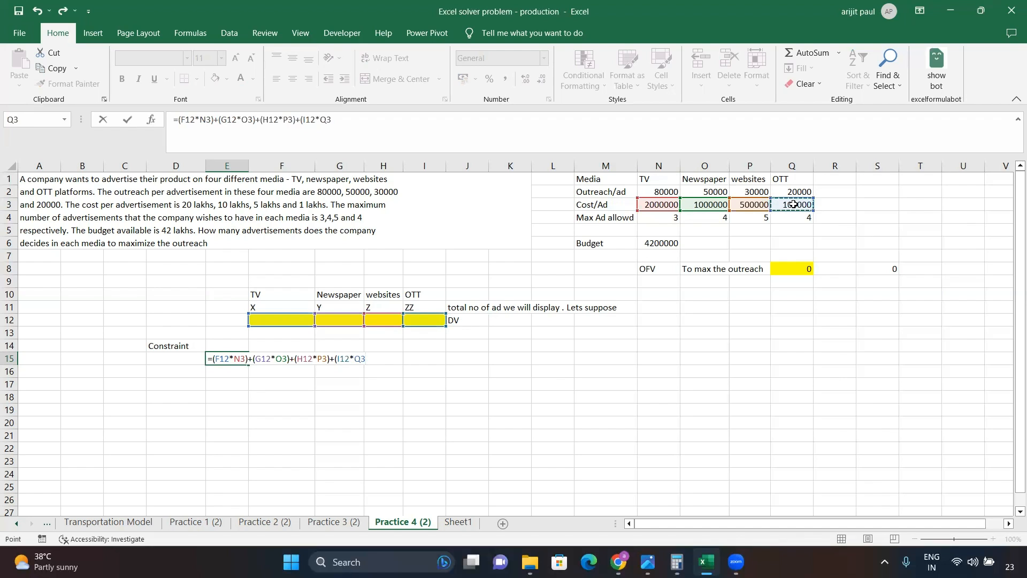
key("Tab")
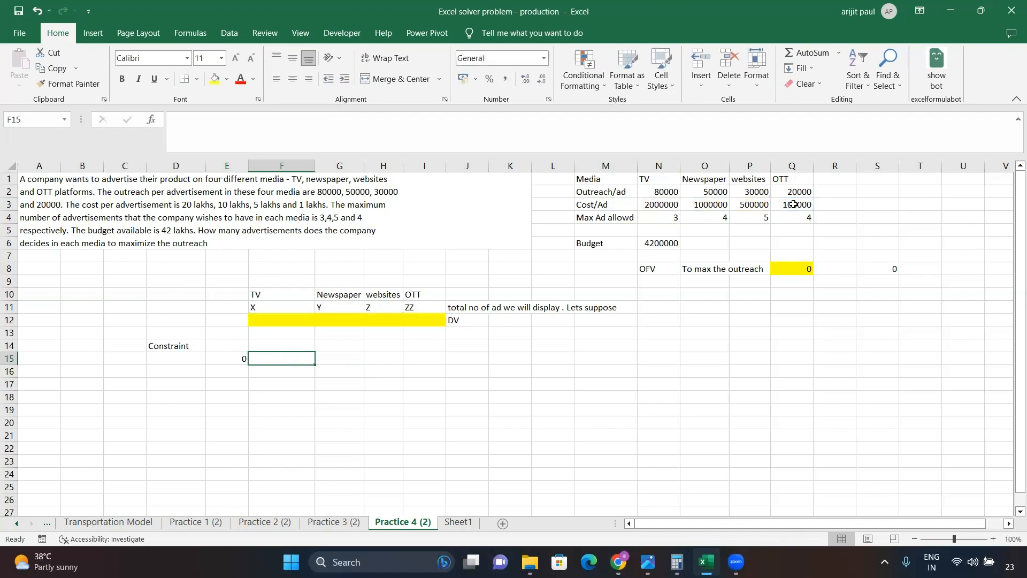
- Finish the budget constraint in row 15 with the sign <= in F15 and a reference to budget cell N6 in G15
type("<=")
key("Tab")
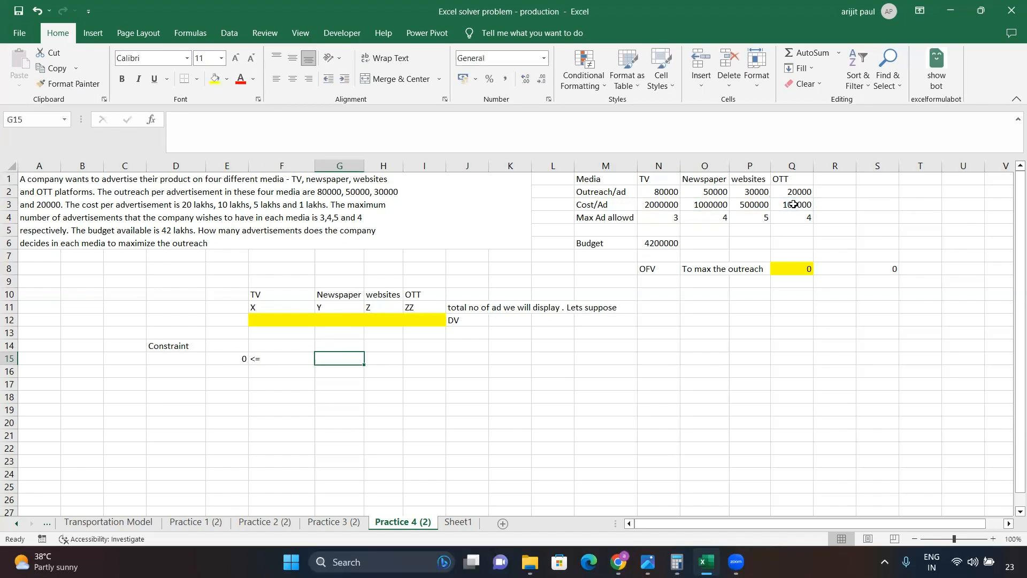
type("=")
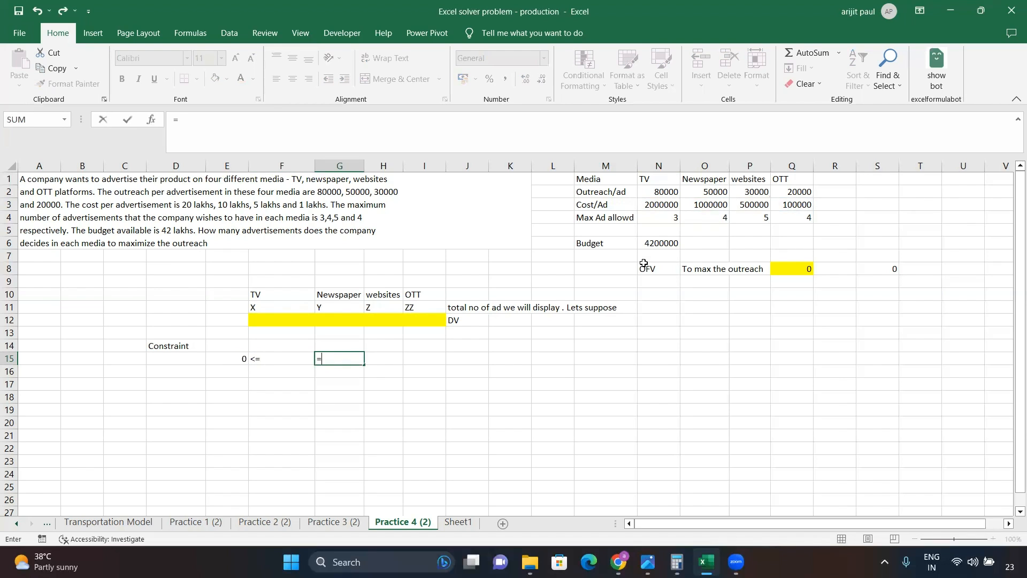
left_click(659, 245)
key("Tab")
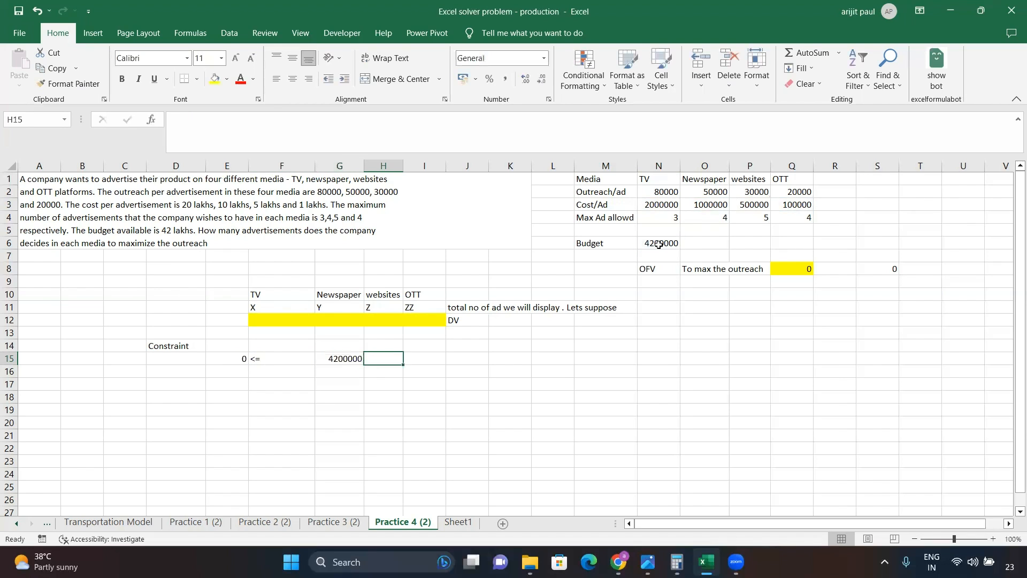
- Enter the TV ad limit in row 16 as =F12 in E16, <= in F16 and =N4 in G16
key("Left")
key("Left")
key("Left")
key("Down")
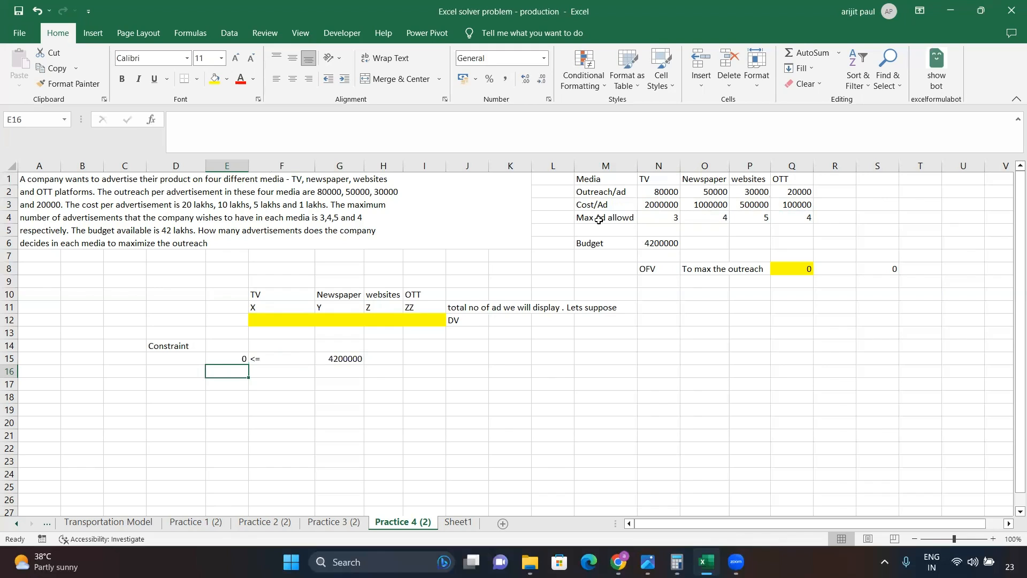
left_click_drag(588, 220, 805, 217)
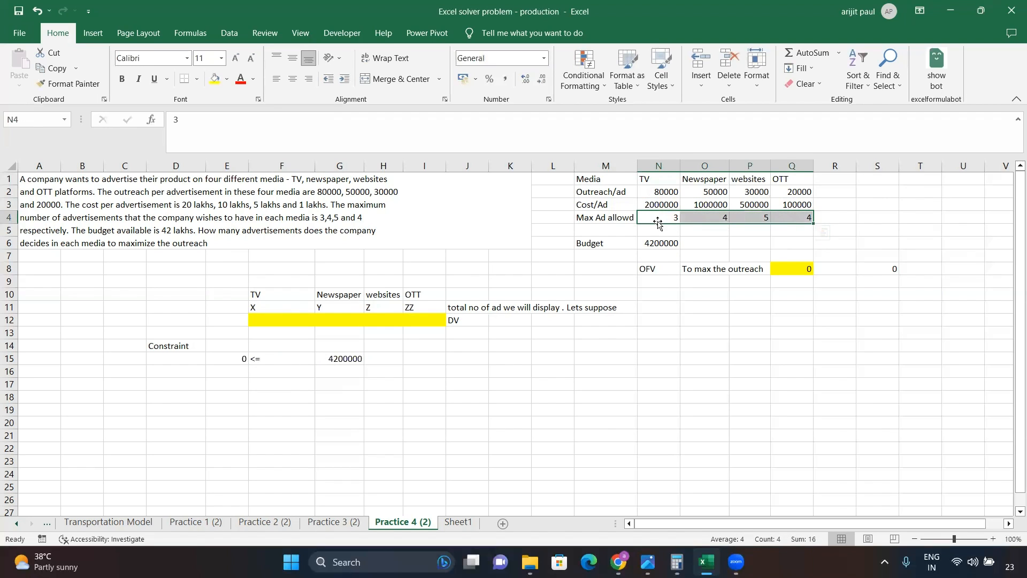
left_click_drag(658, 219, 753, 219)
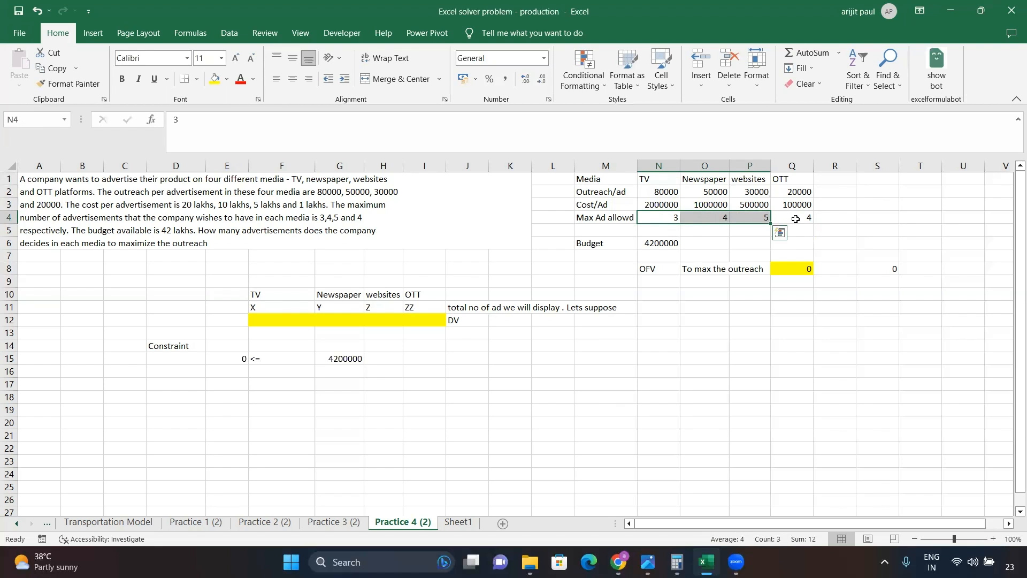
left_click(238, 370)
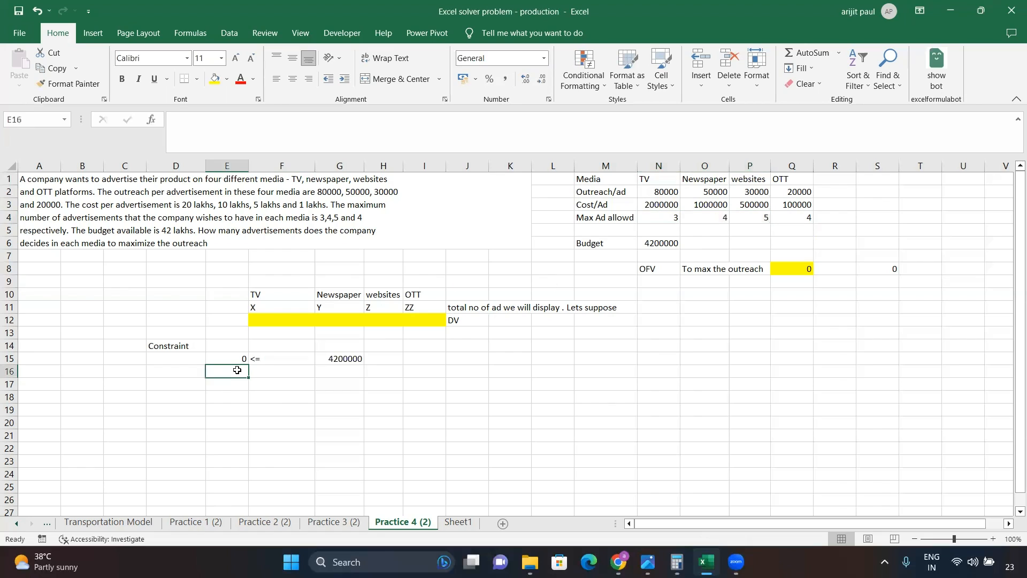
type("=")
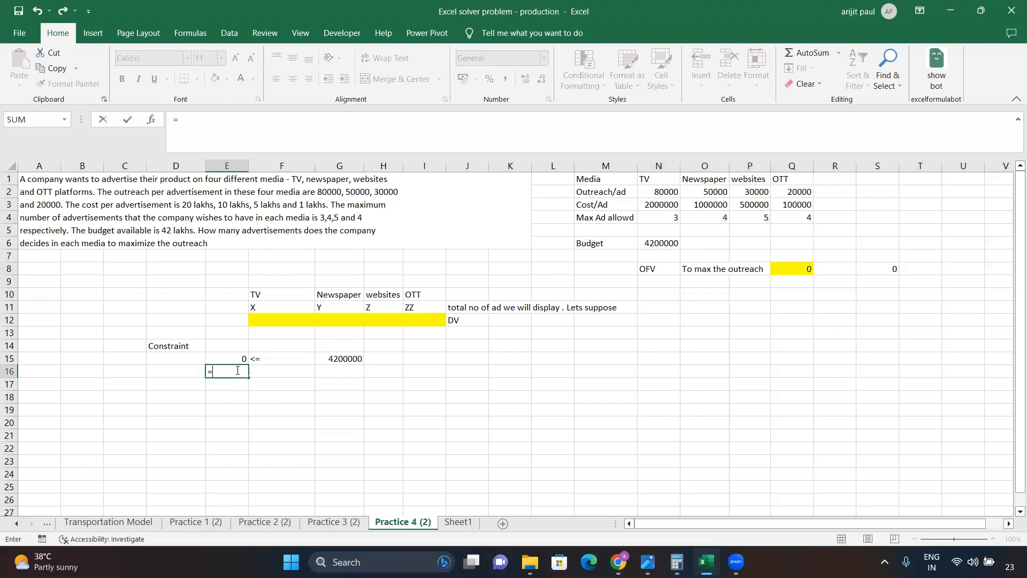
left_click(275, 320)
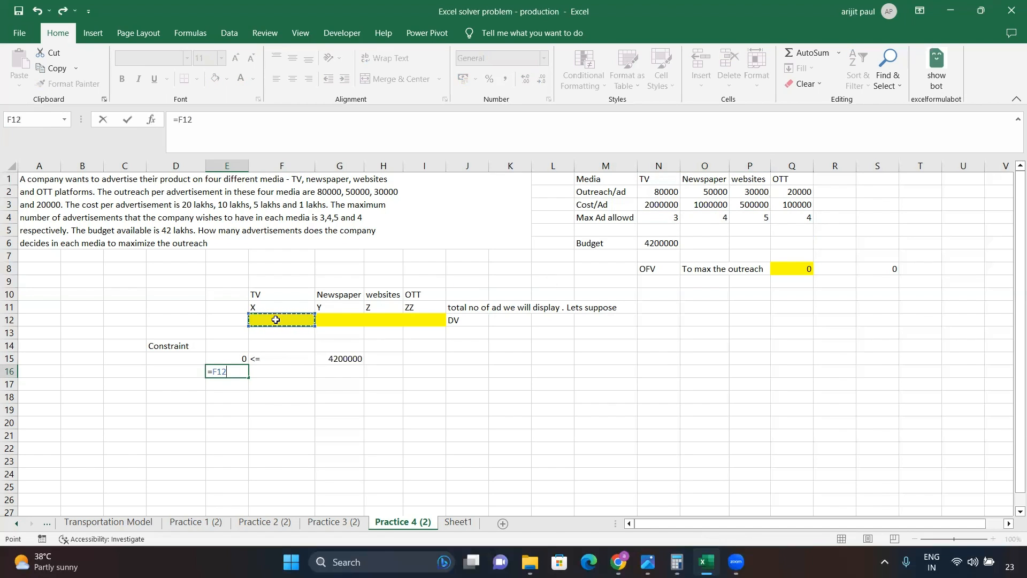
key("Tab")
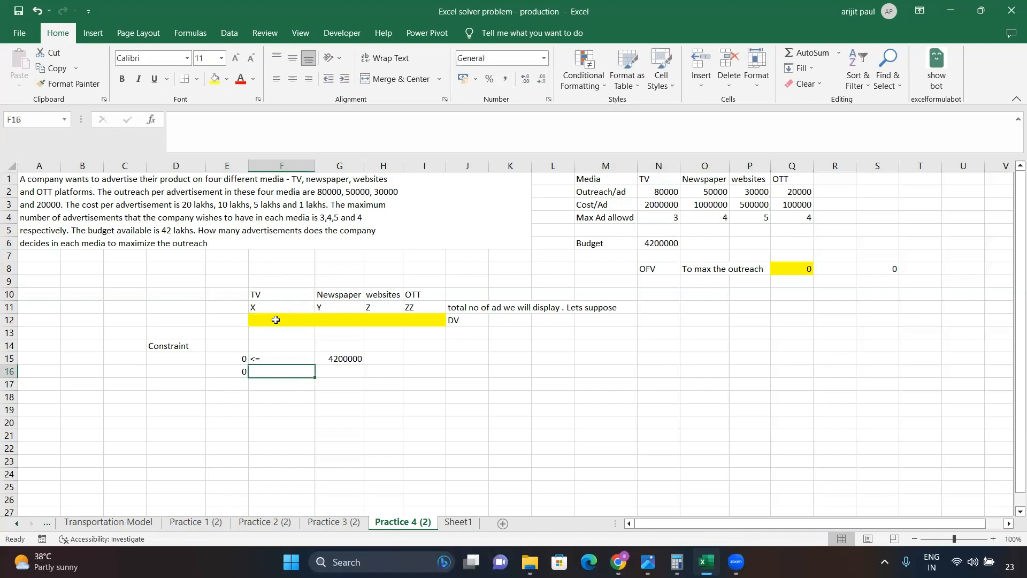
type("<=")
key("Tab")
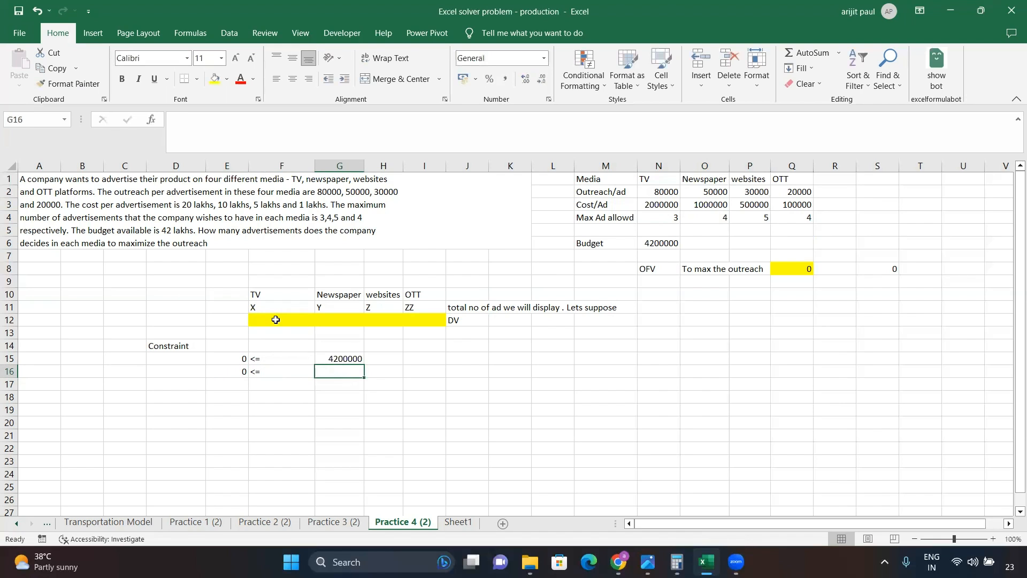
type("=")
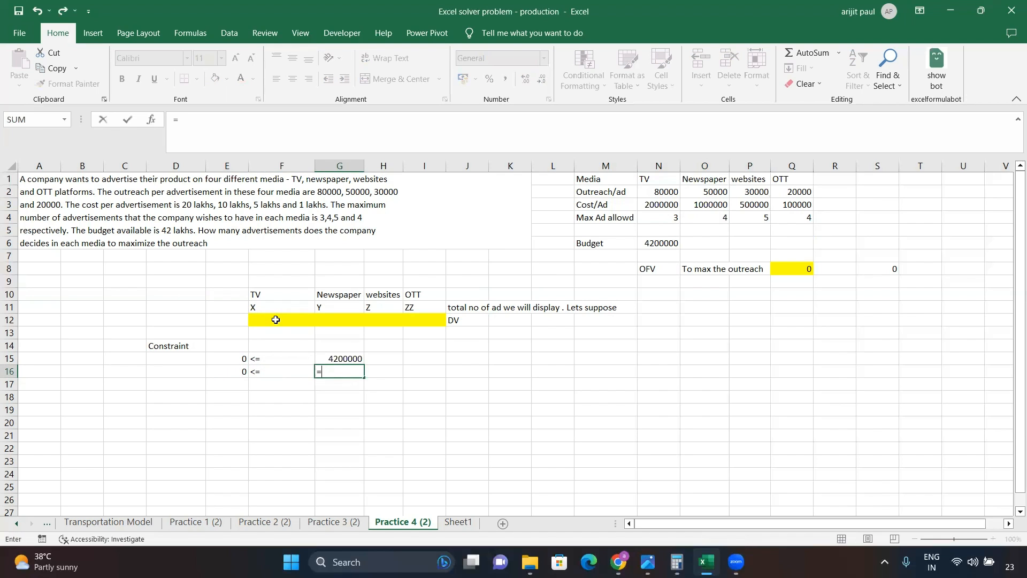
left_click(665, 220)
key("Return")
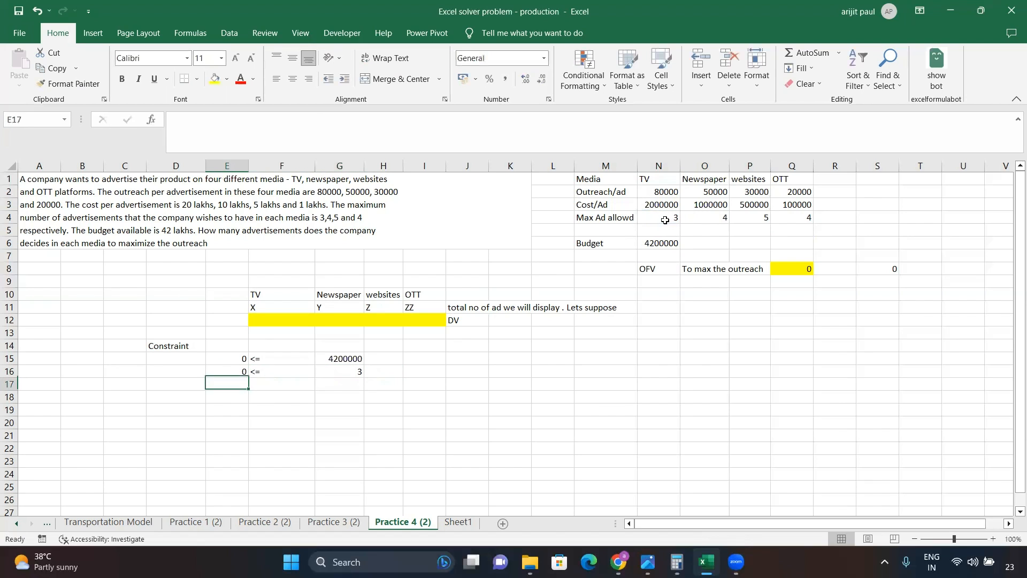
- Enter the newspaper ad limit in row 17 as =G12 in E17, <= in F17 and =O4 in G17
type("=")
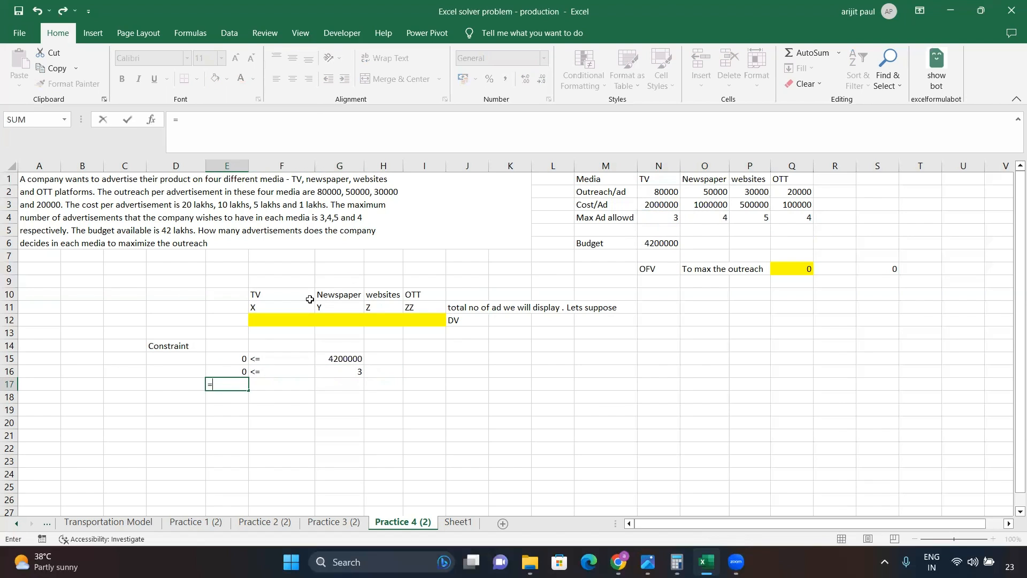
left_click(343, 318)
key("Tab")
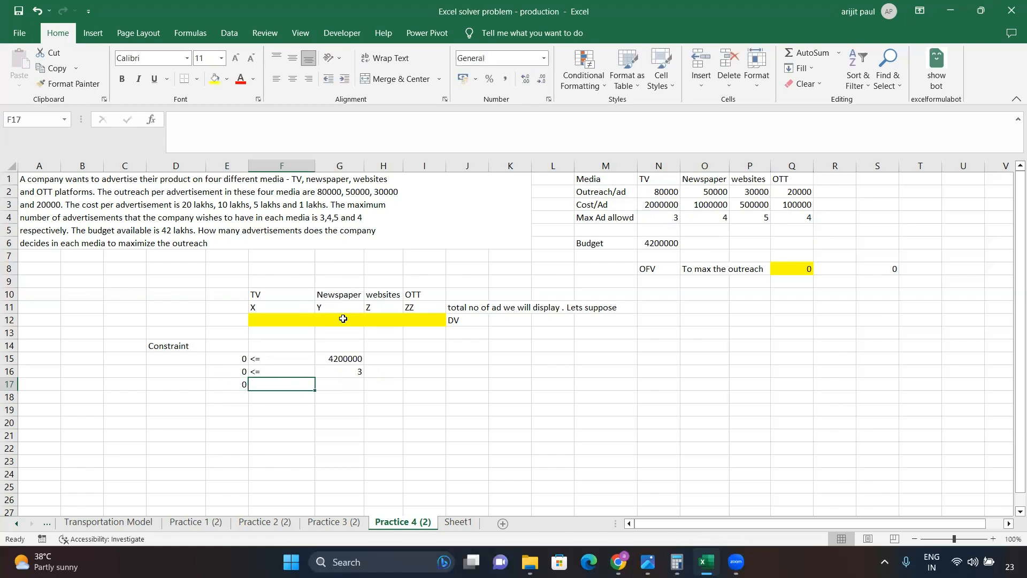
type("<=")
key("Tab")
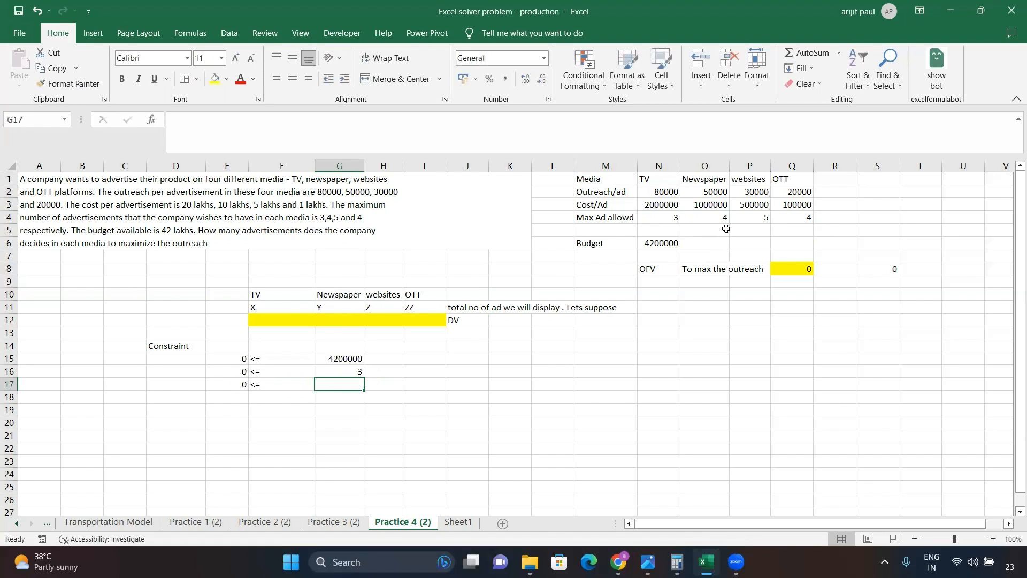
type("=")
left_click(712, 216)
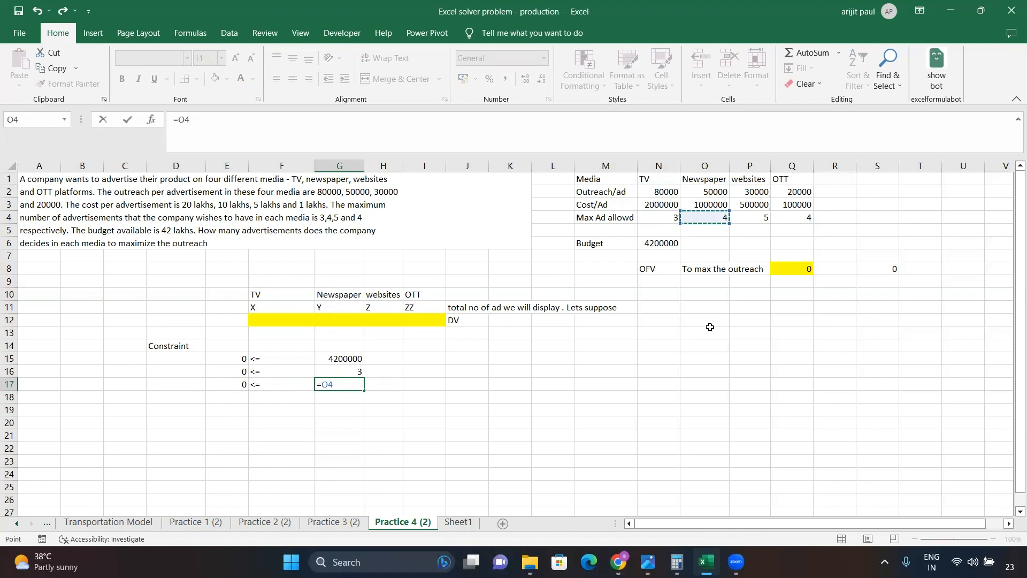
key("ctrl+Return")
- Enter the websites ad limit in row 18 as =H12 in E18, <= in F18 and =P4 in G18
key("Left")
key("Left")
key("Down")
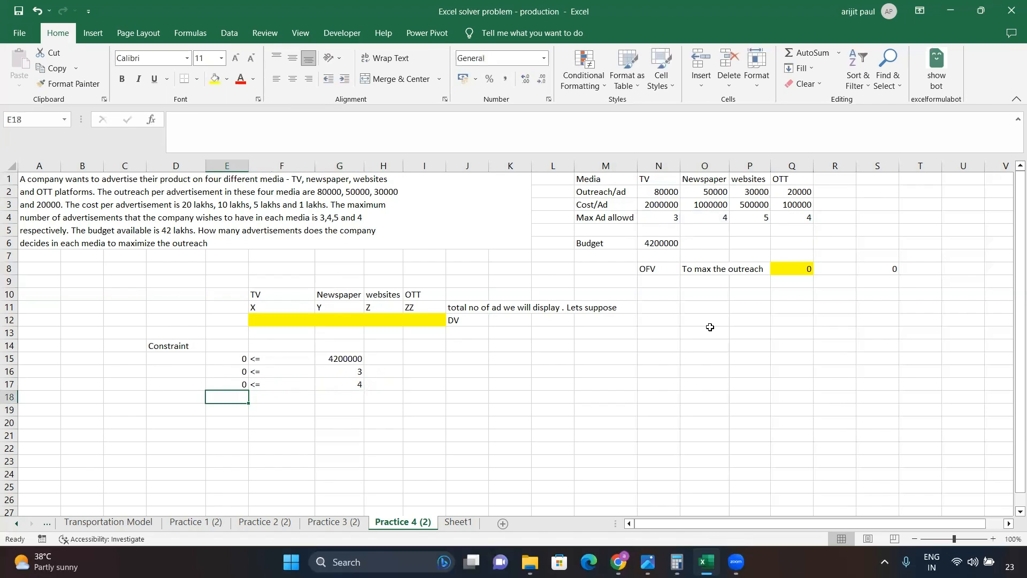
type("=")
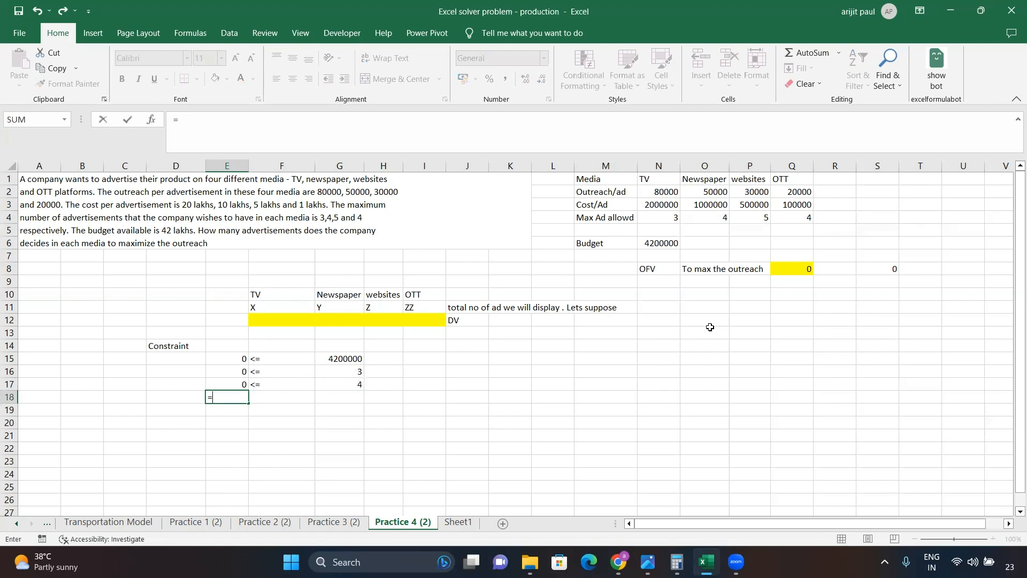
left_click(386, 320)
key("Tab")
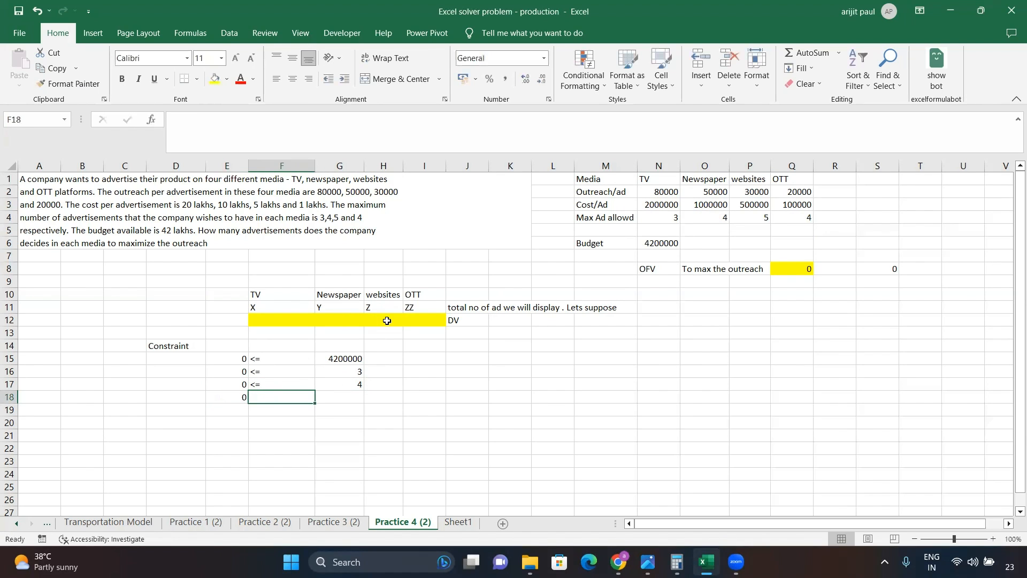
type("<=")
key("Tab")
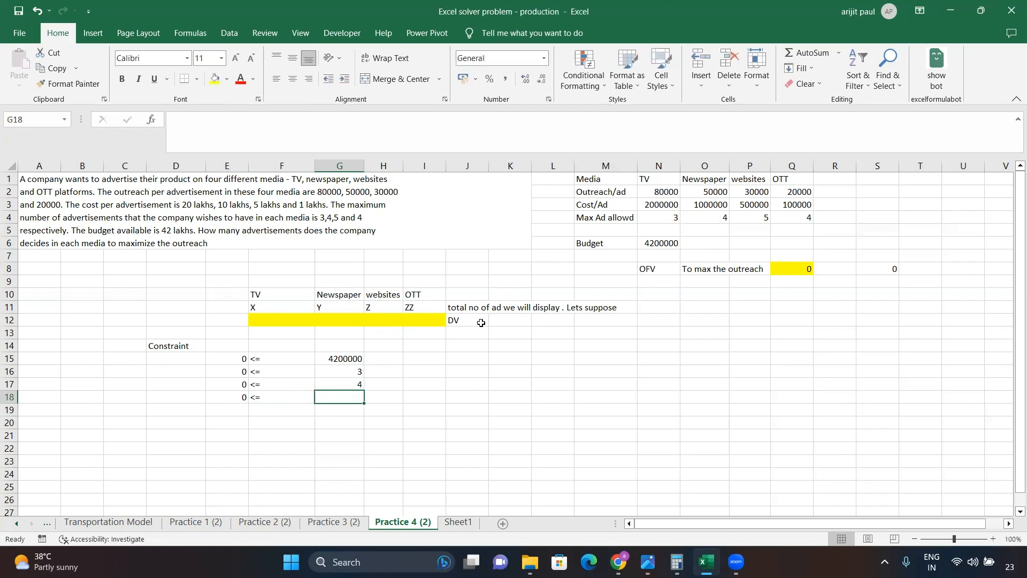
type("=")
left_click(753, 216)
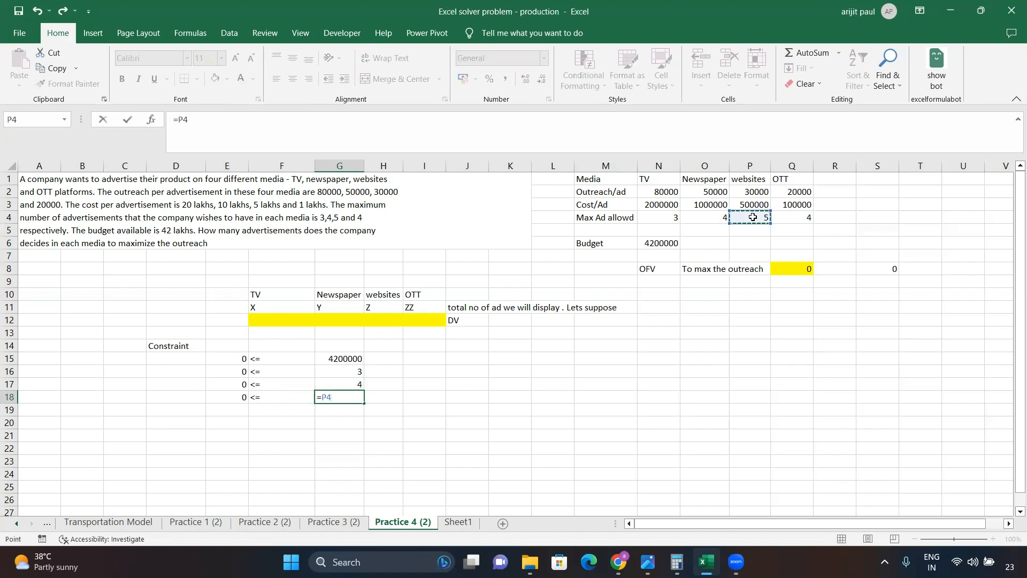
key("Tab")
- Enter the OTT ad limit in row 19 as =I12 in E19, <= in F19 and =Q4 in G19
key("Left")
key("Left")
key("Left")
key("Down")
type("=")
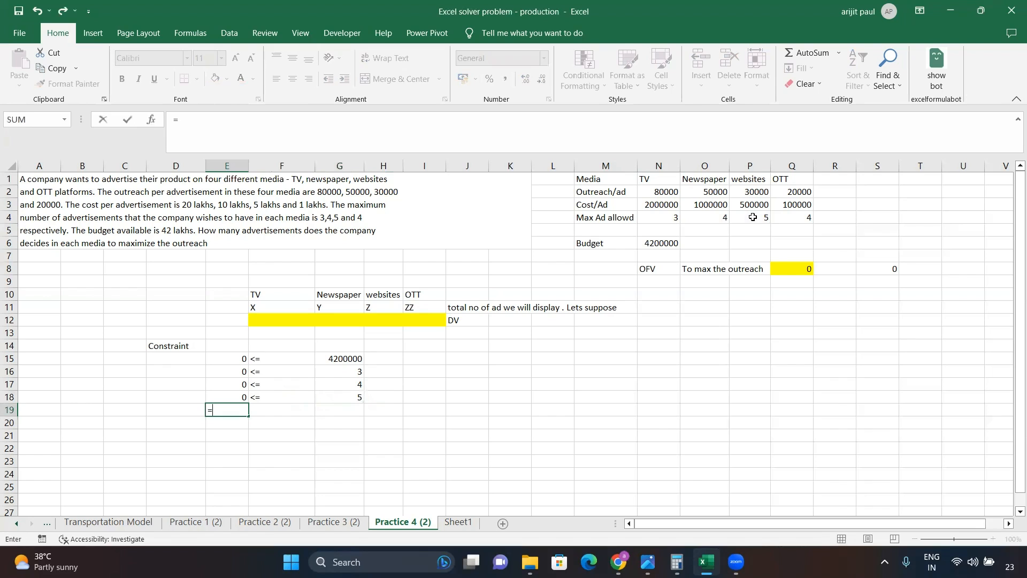
left_click(427, 322)
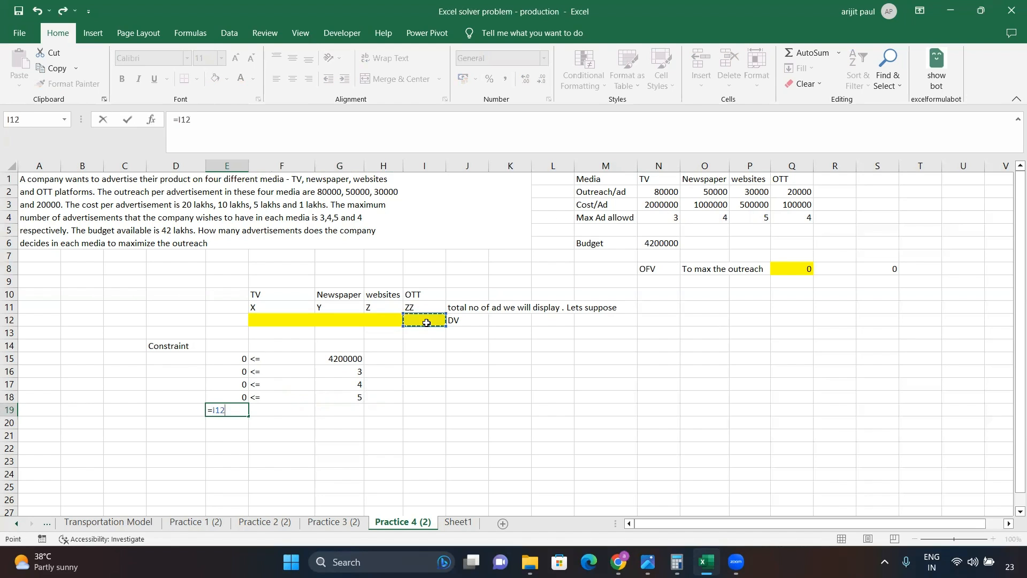
key("Tab")
type("<")
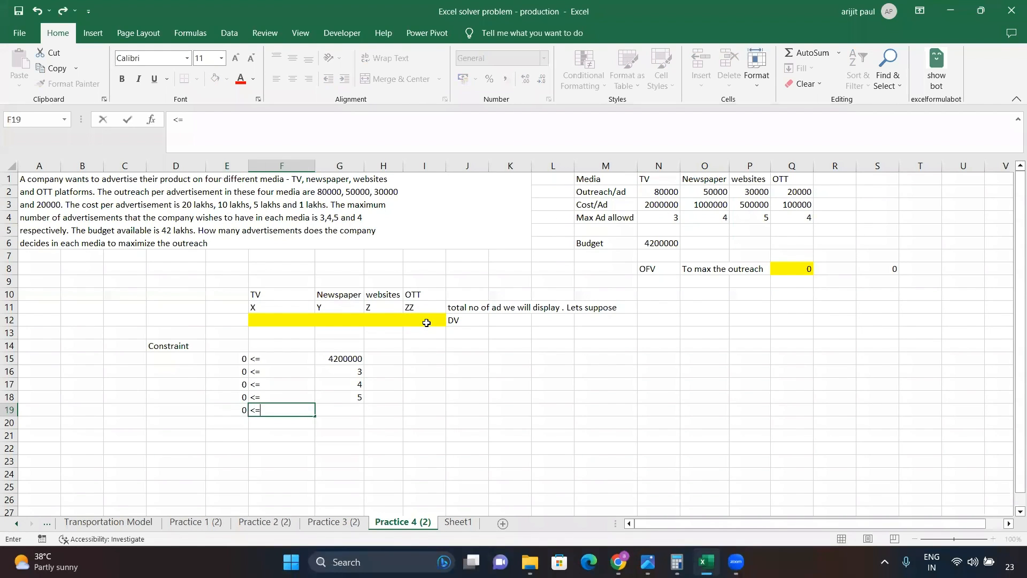
key("Tab")
type("=")
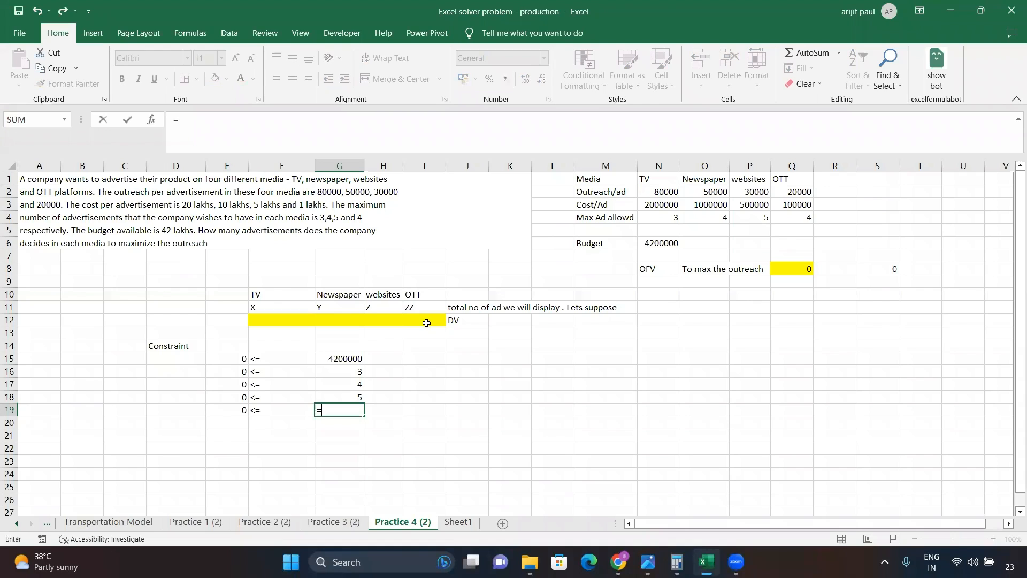
left_click(789, 220)
key("Tab")
key("Left")
key("Left")
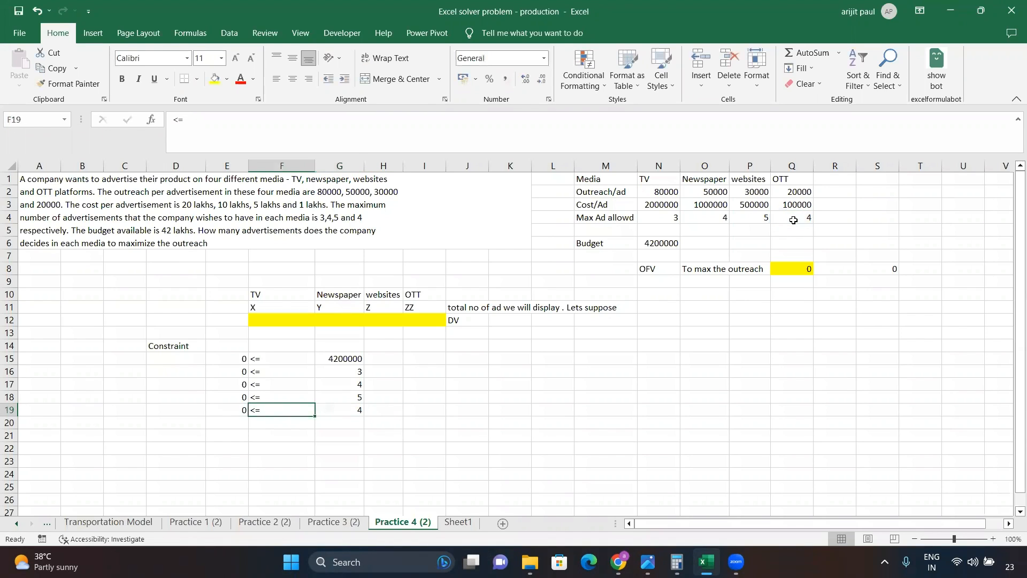
key("Left")
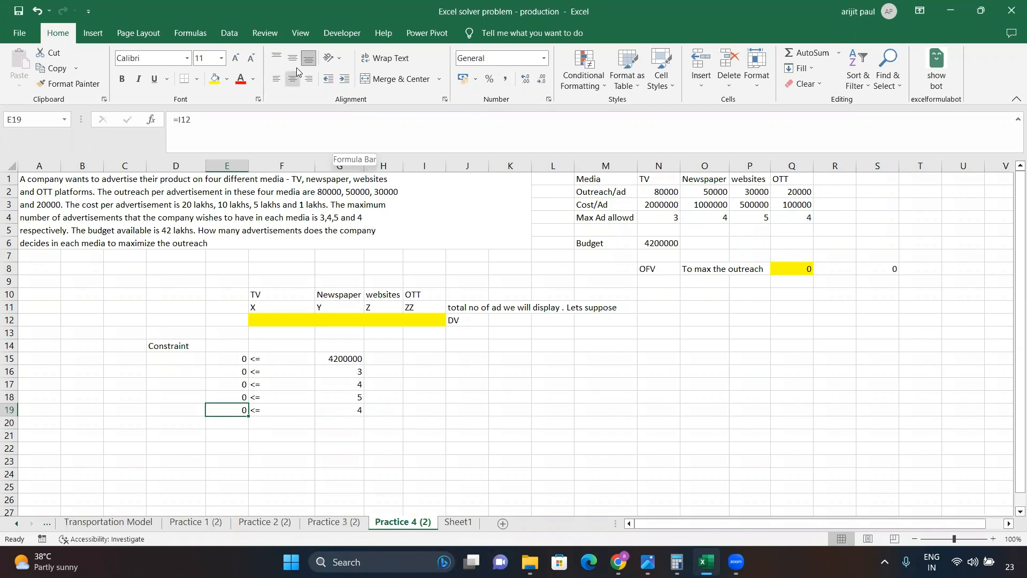
- Open Solver and reset all of its existing parameters and constraints
left_click(231, 34)
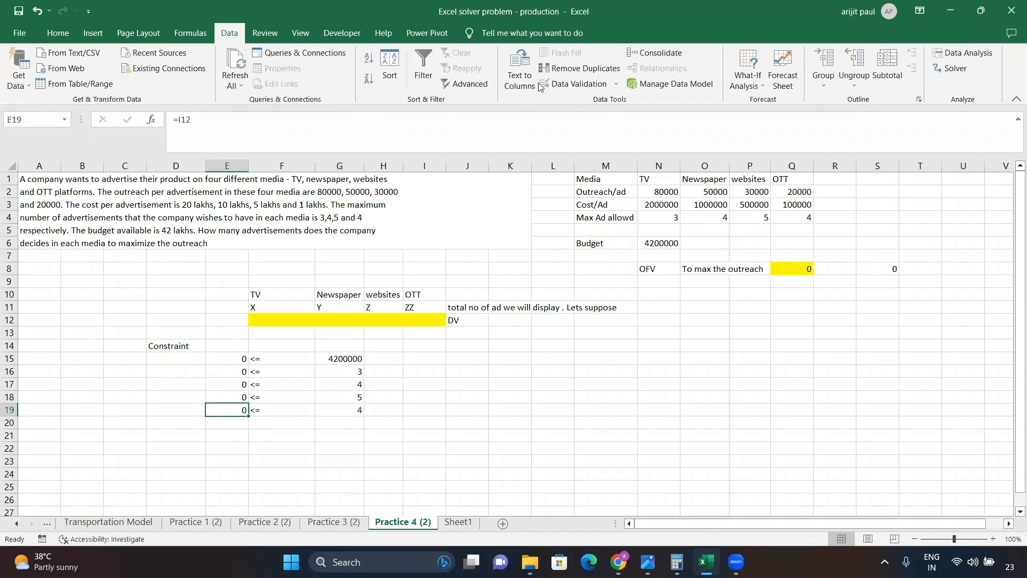
left_click(951, 68)
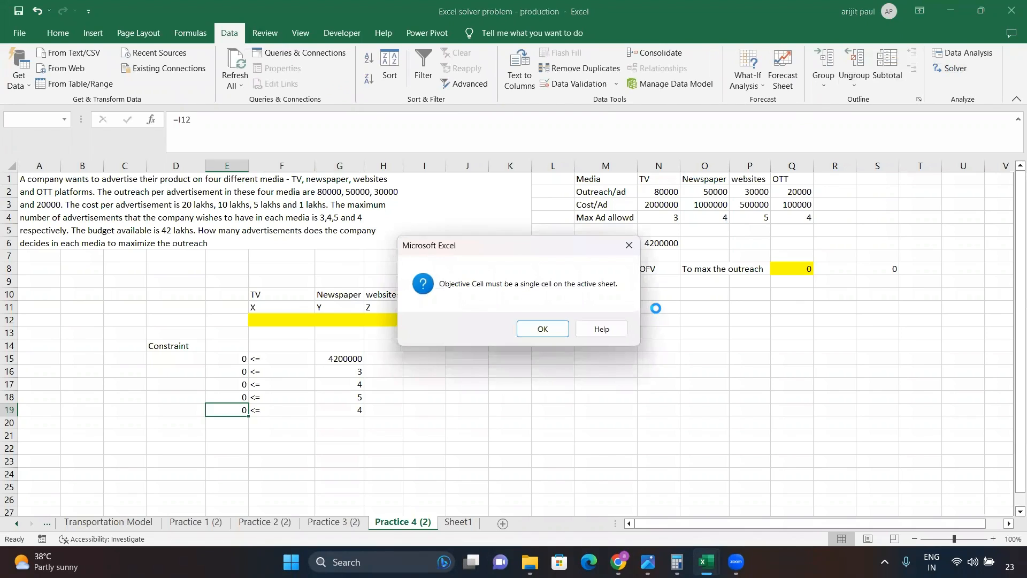
left_click(560, 329)
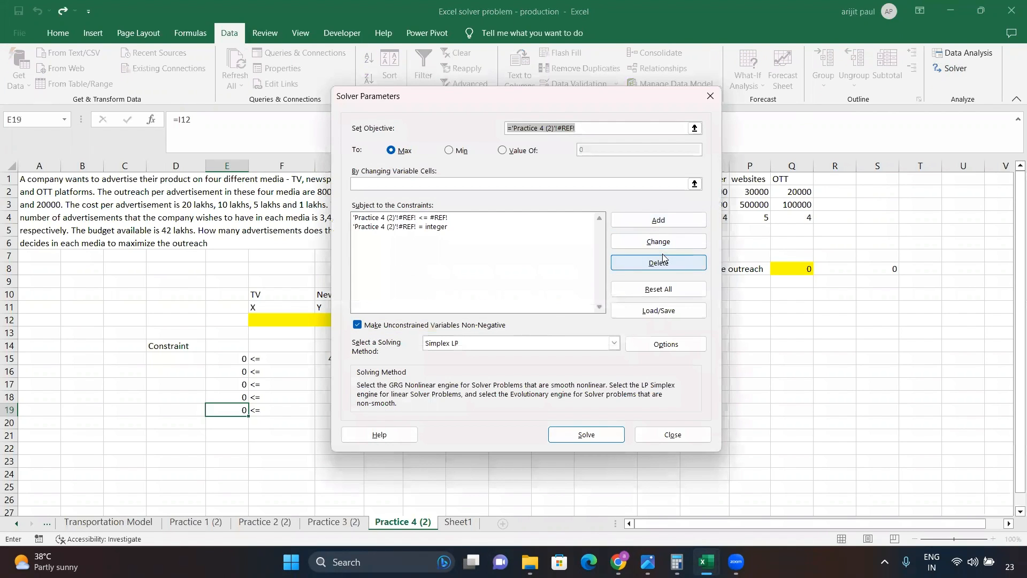
left_click(658, 289)
left_click(522, 328)
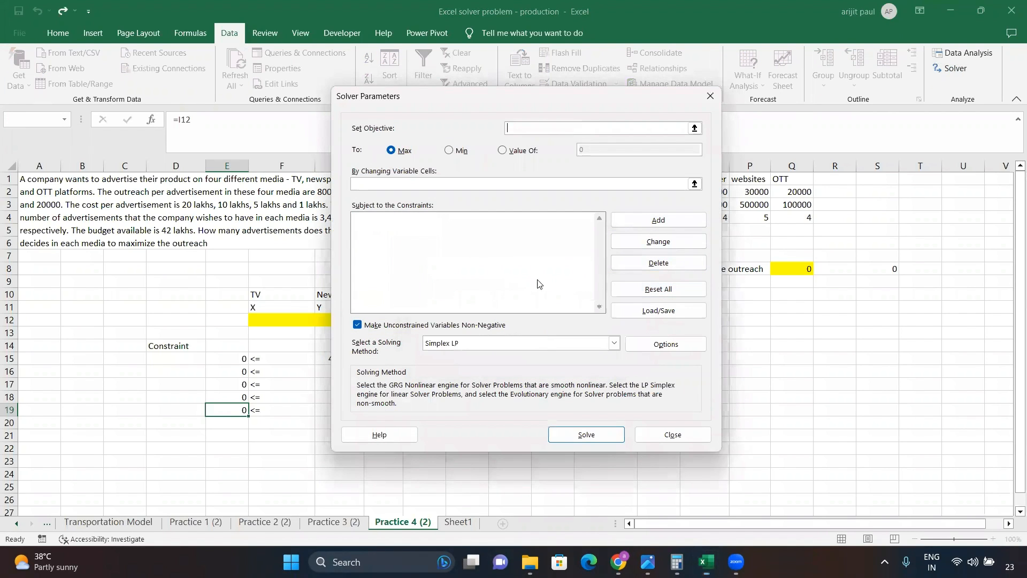
- Set the Solver objective to the outreach cell Q8
left_click_drag(594, 105, 428, 102)
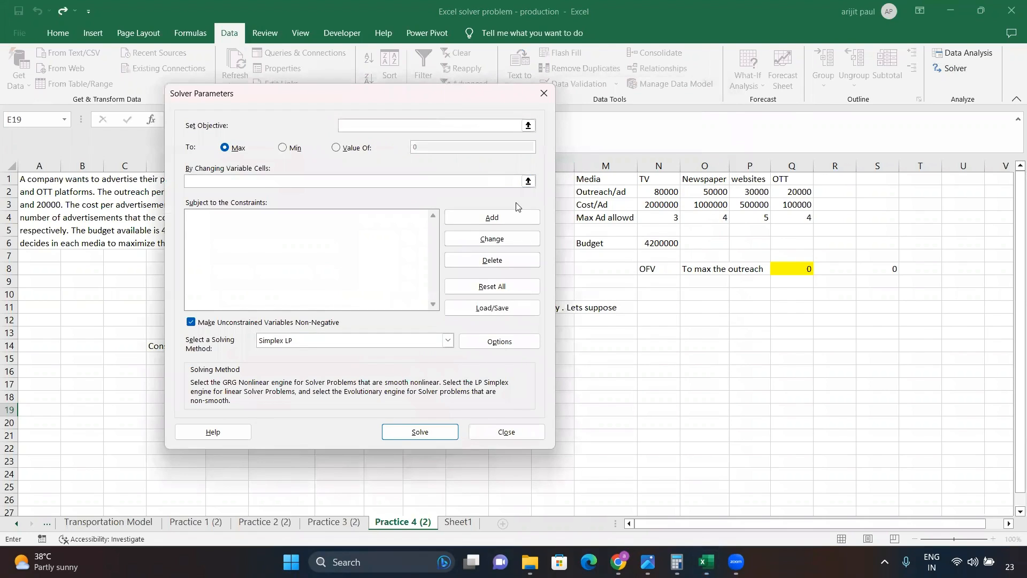
left_click(787, 270)
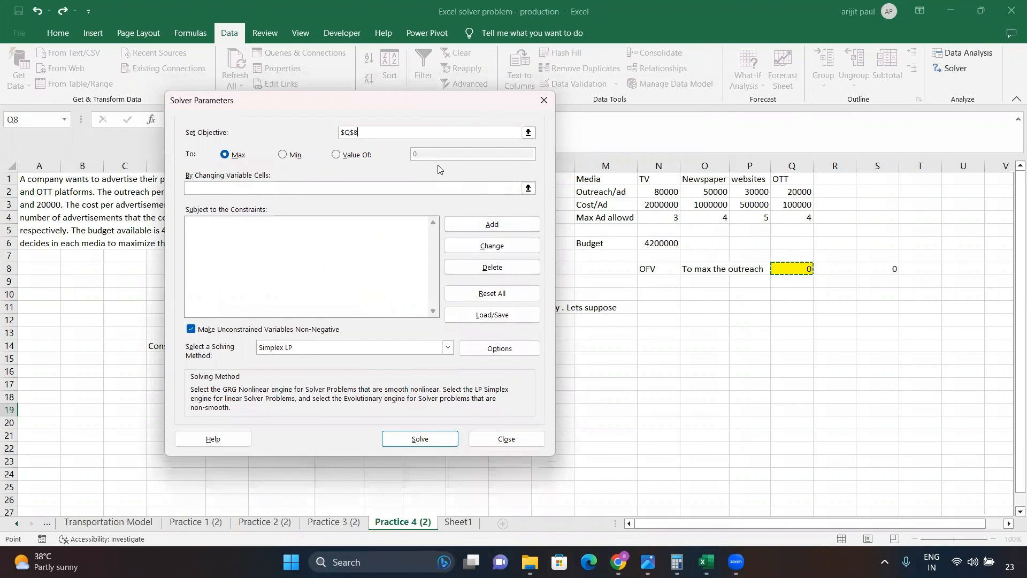
left_click_drag(436, 102, 514, 289)
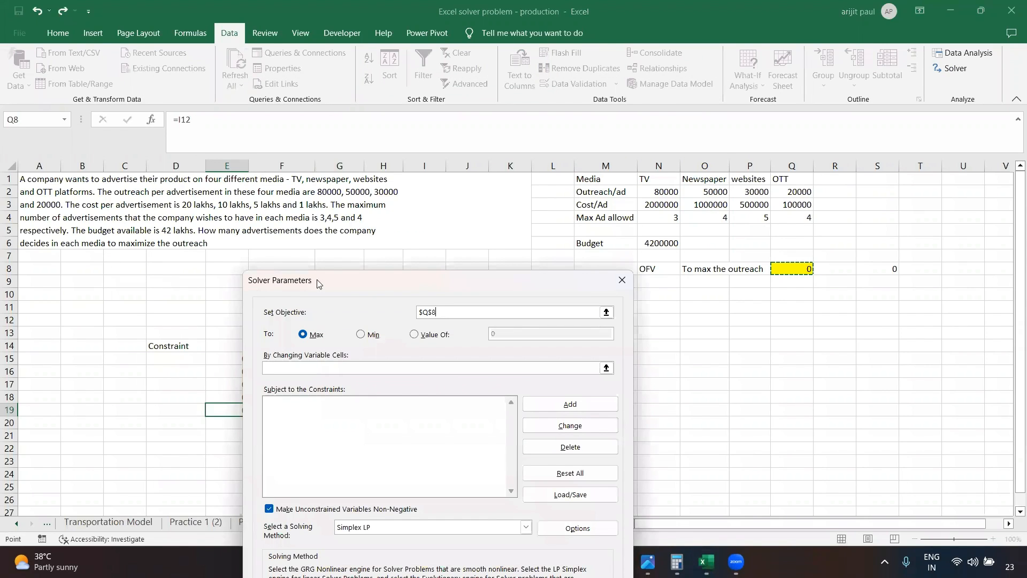
left_click_drag(343, 288, 309, 123)
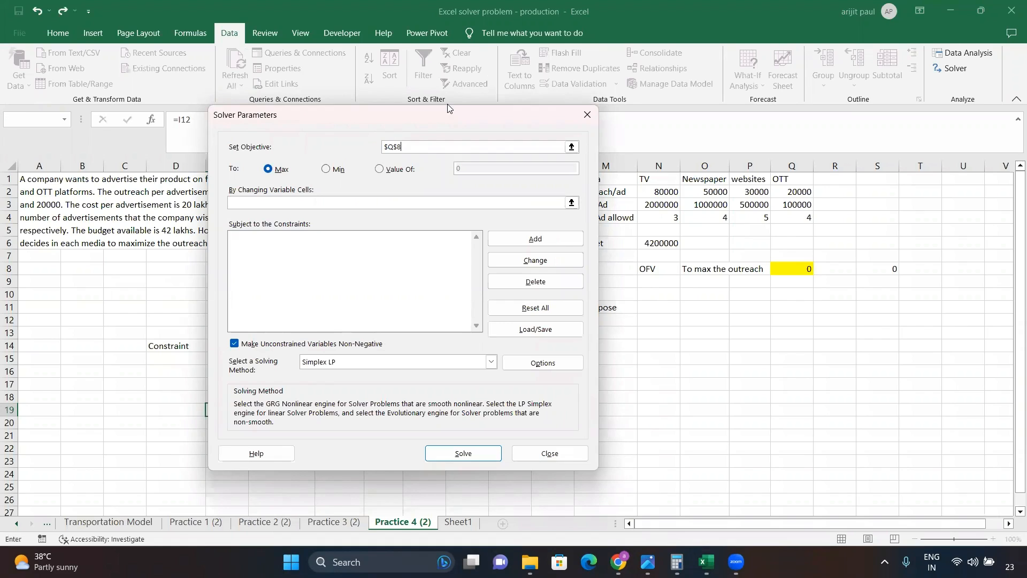
- Set the Solver's changing variable cells to the decision variable range F12:I12
left_click(571, 202)
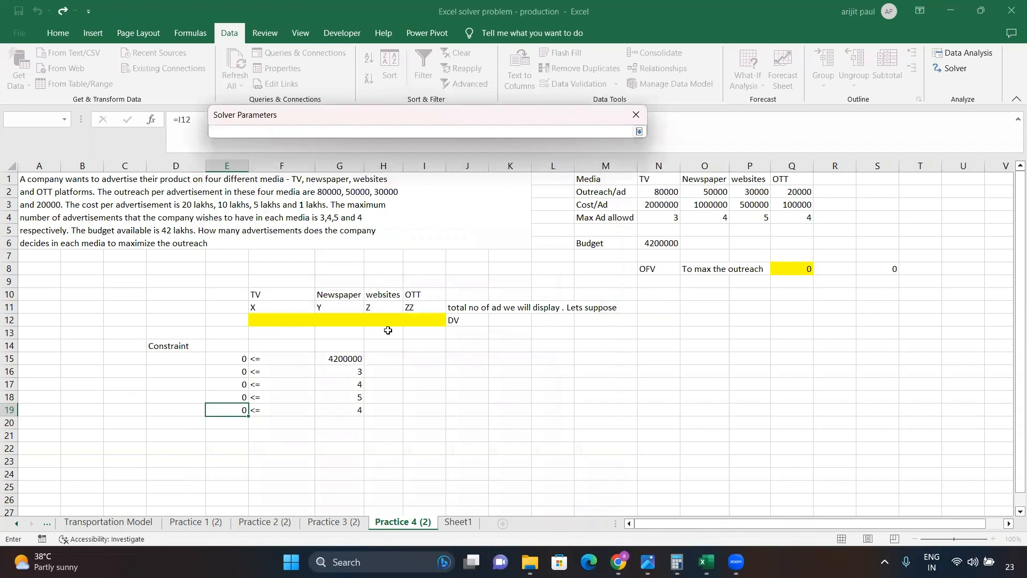
left_click_drag(261, 319, 413, 320)
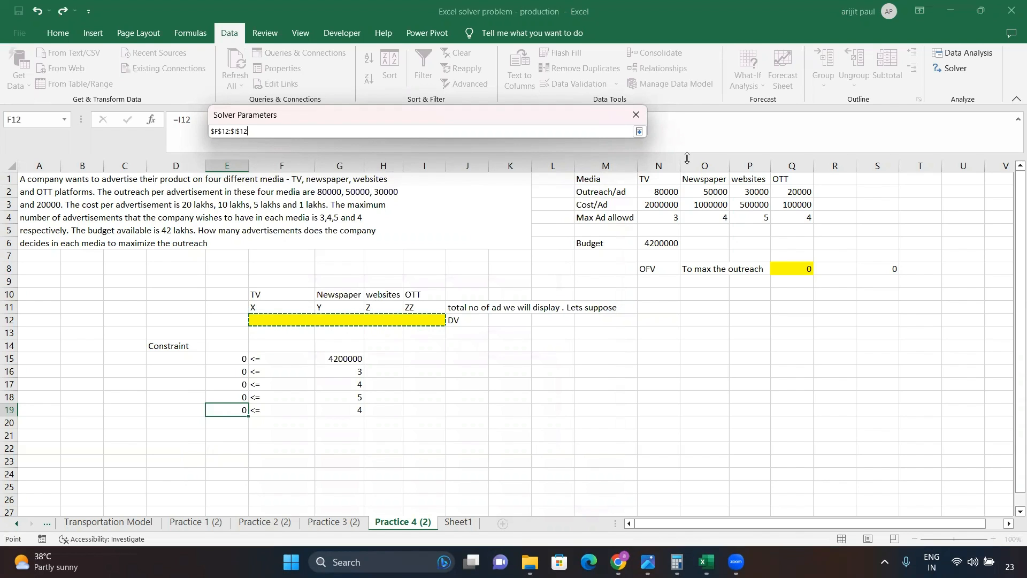
left_click(639, 133)
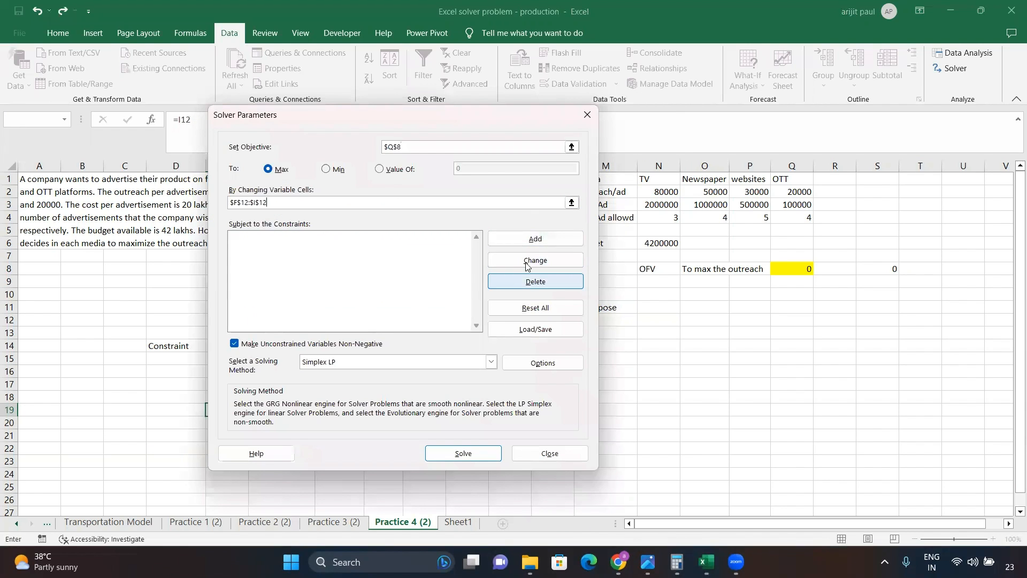
- Add a Solver constraint requiring E15:E19 to be <= G15:G19
left_click(543, 242)
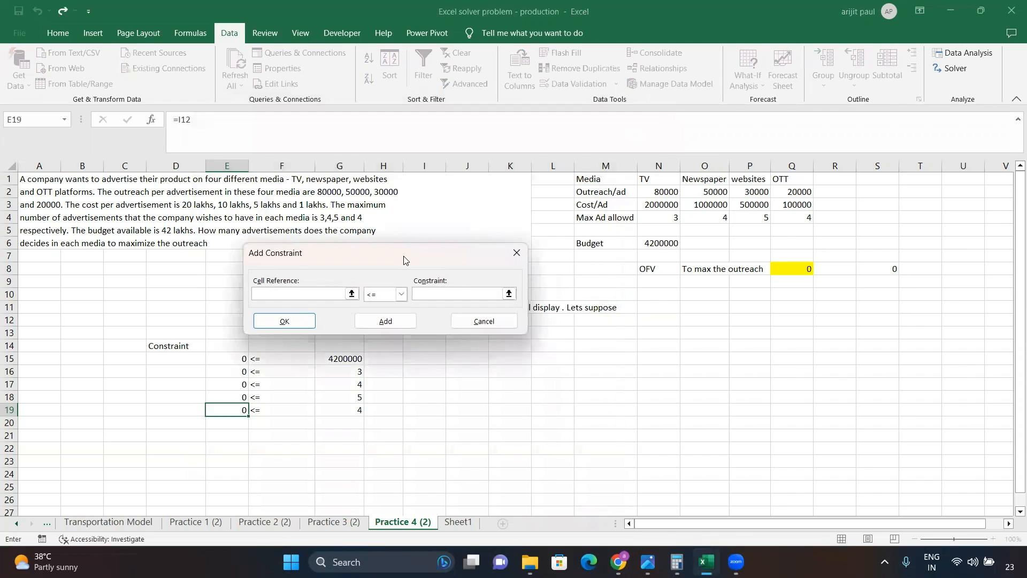
left_click_drag(235, 362, 228, 409)
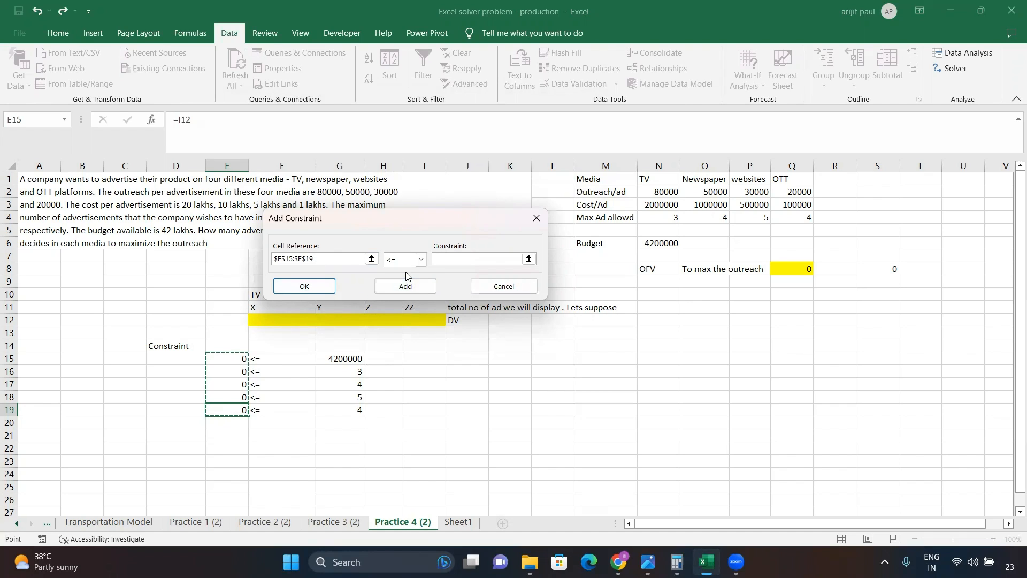
left_click(468, 255)
left_click(345, 362)
left_click_drag(345, 364, 345, 410)
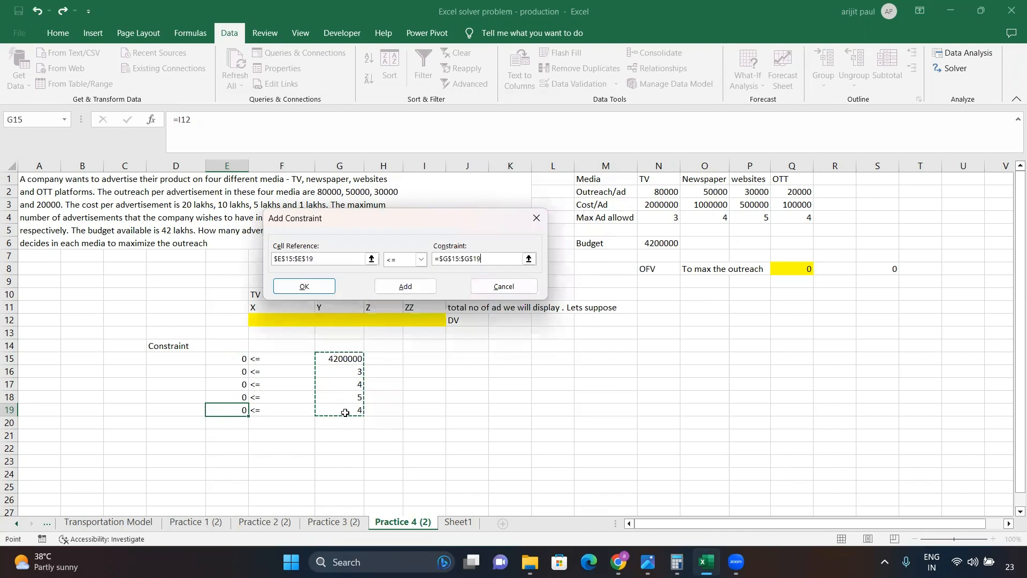
left_click(304, 287)
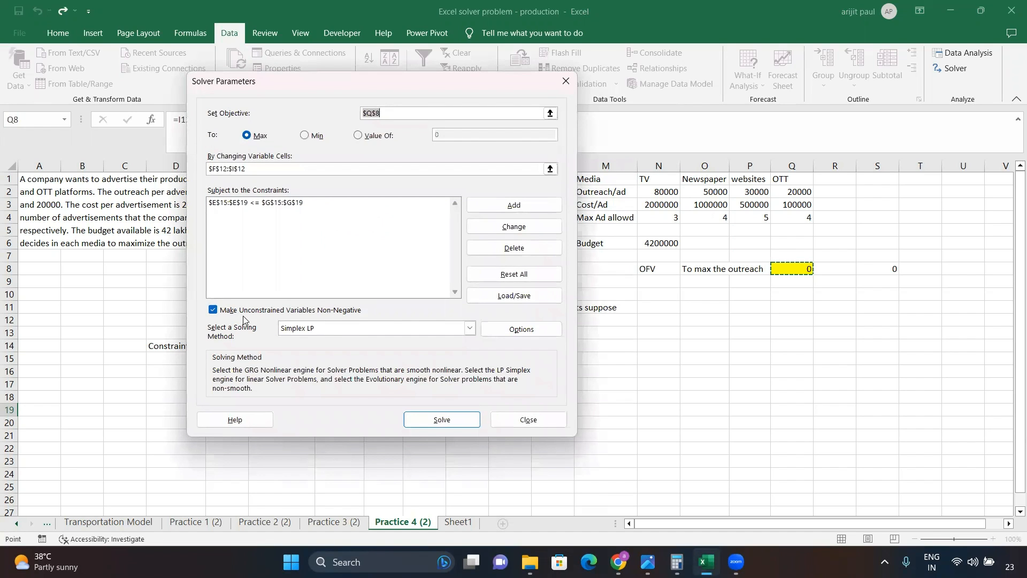
- Solve the model with Simplex LP and keep the Solver solution in the worksheet
left_click_drag(358, 81, 642, 83)
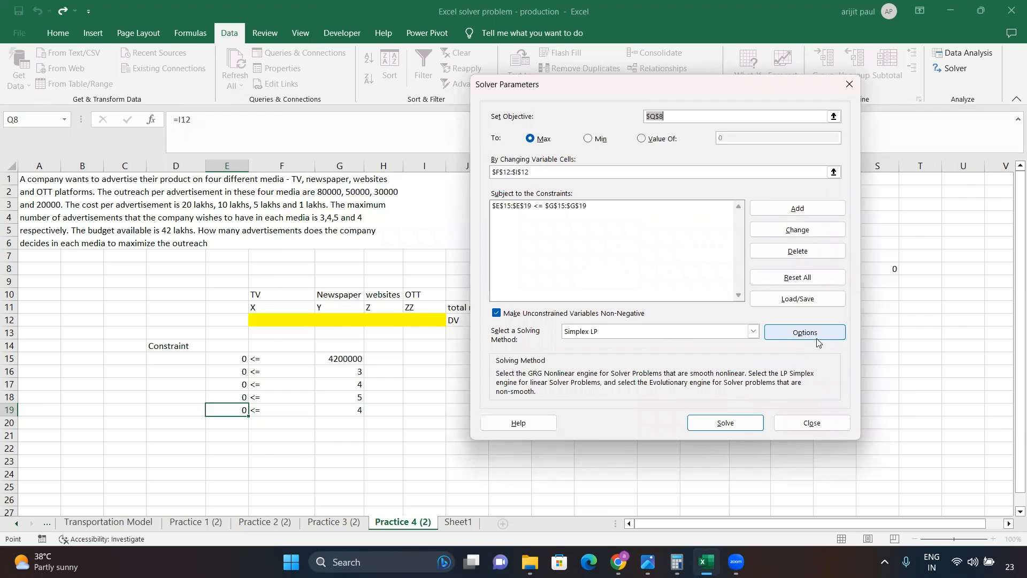
left_click(728, 425)
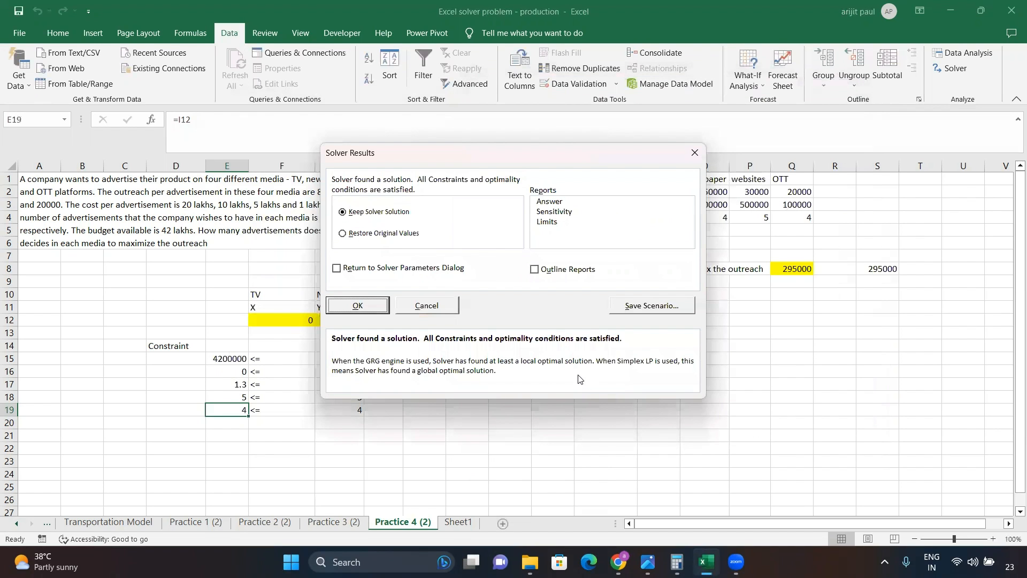
left_click(374, 314)
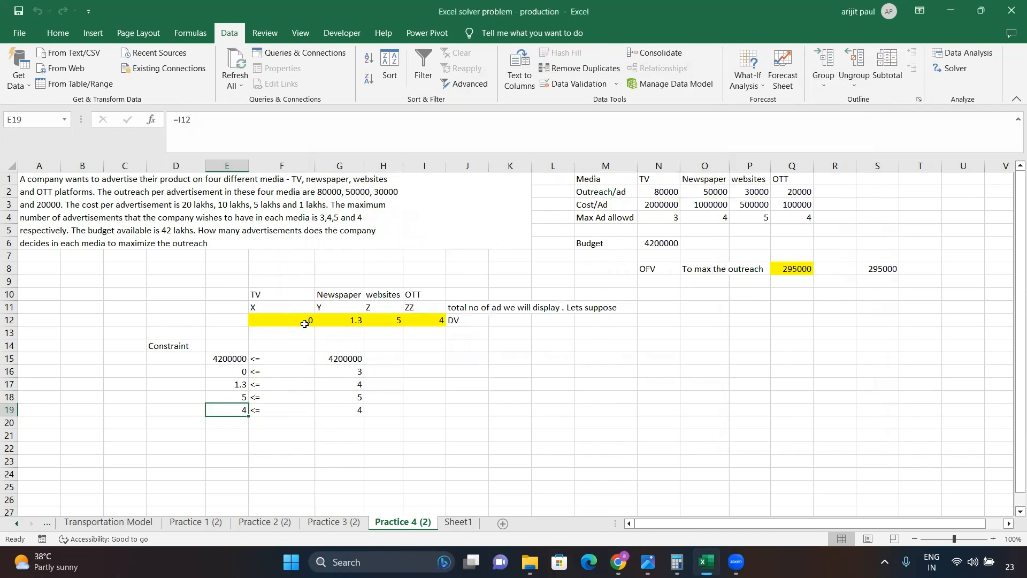
- Review the solved number of ads for TV, newspaper, websites and OTT in F10:I12
left_click_drag(223, 286, 482, 339)
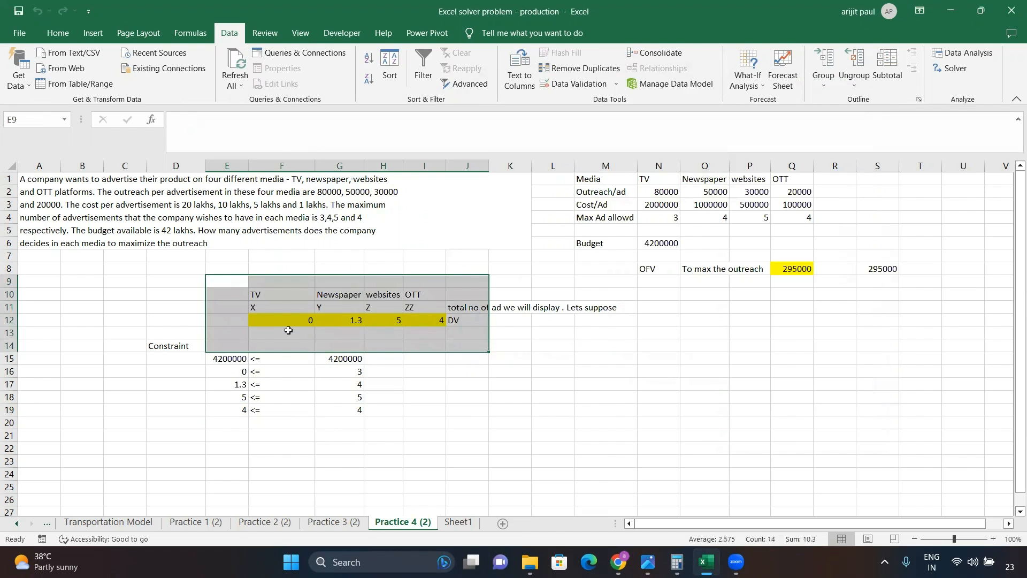
left_click_drag(278, 296, 280, 320)
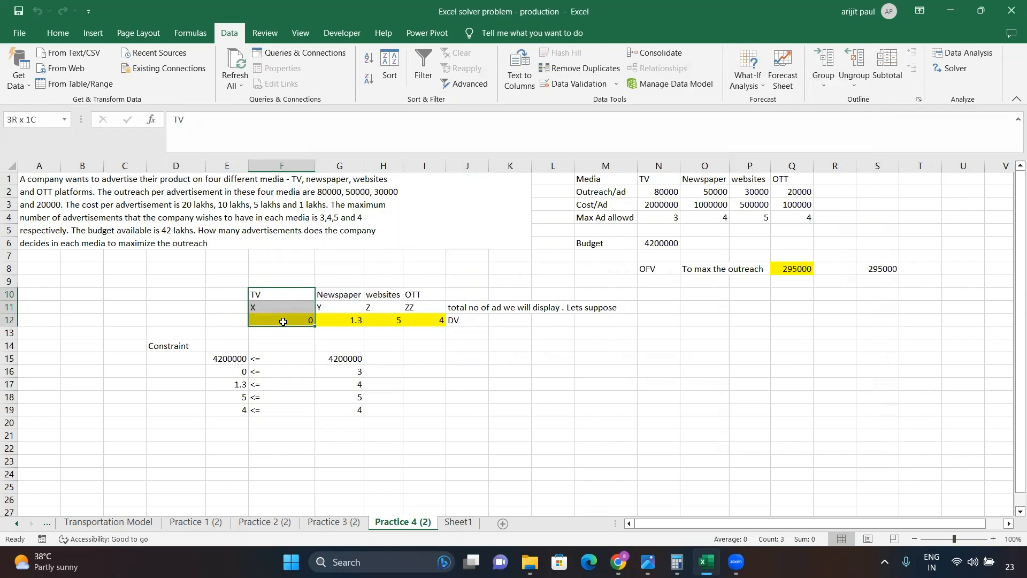
left_click_drag(281, 322, 282, 322)
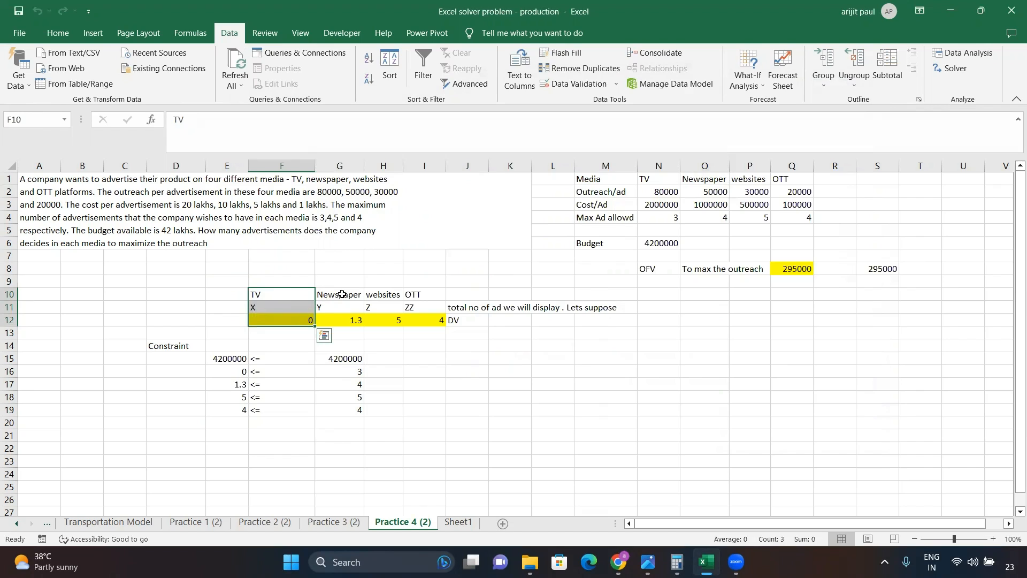
left_click_drag(340, 285, 343, 321)
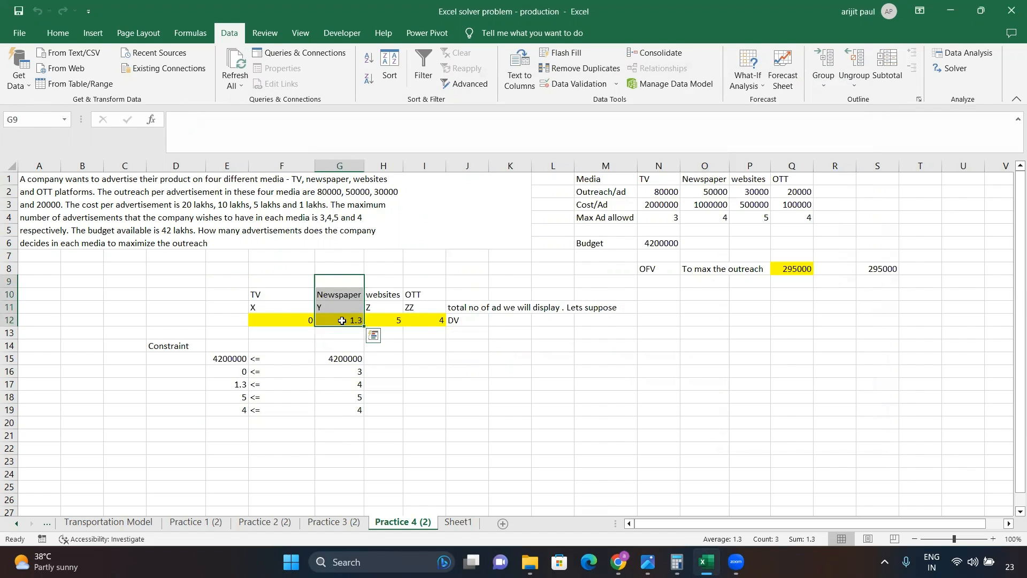
left_click_drag(384, 286, 384, 317)
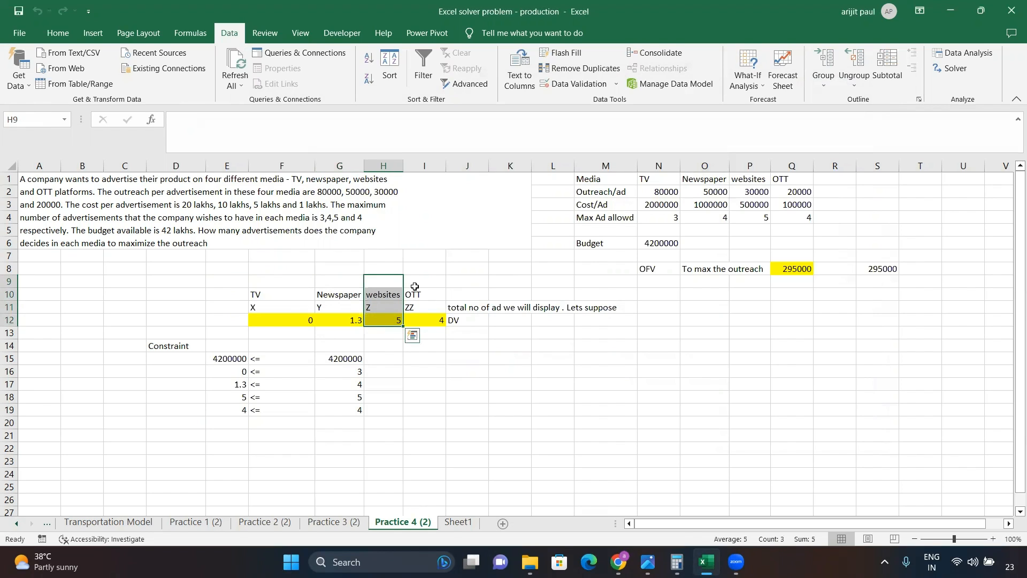
left_click_drag(422, 281, 425, 319)
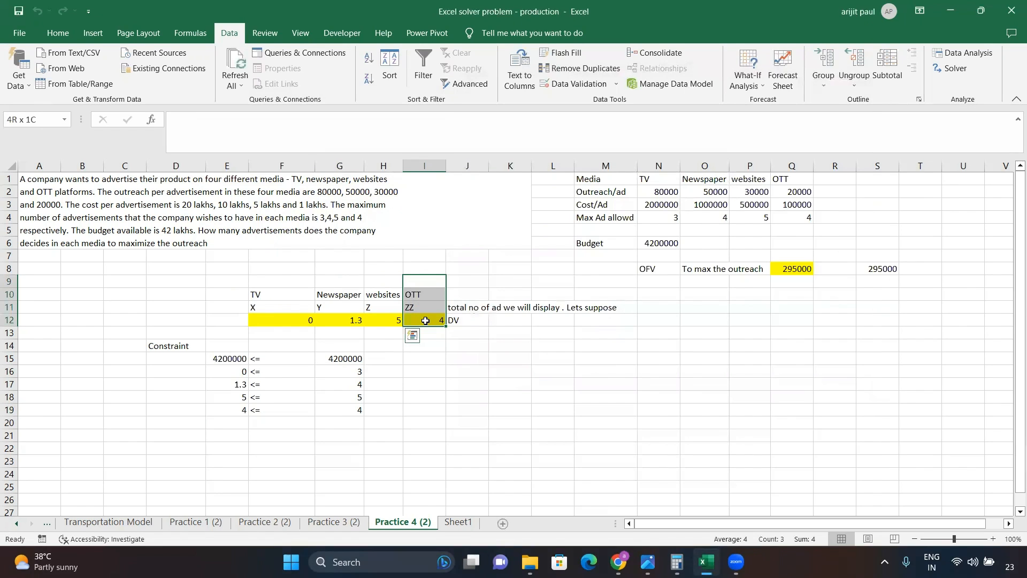
- Check the solution against the constraints in rows 15 to 19 and examine the outreach objective in Q8
left_click(231, 359)
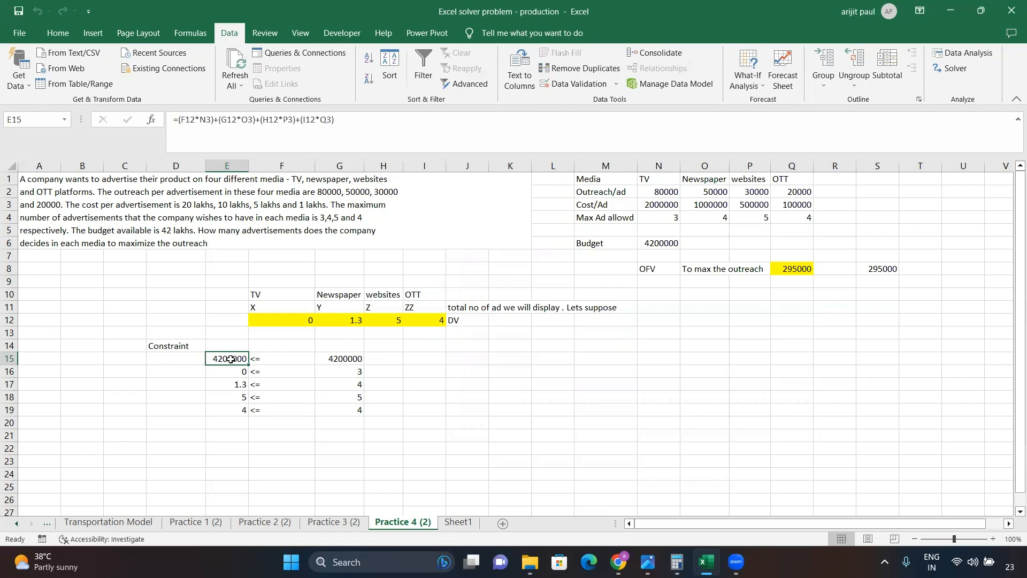
left_click_drag(232, 359, 332, 359)
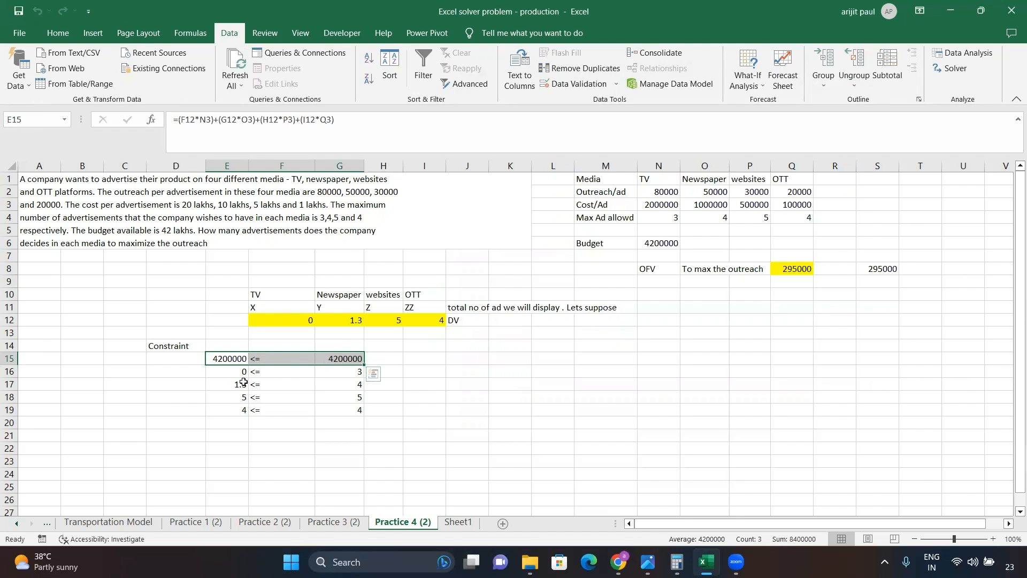
left_click_drag(234, 372, 349, 410)
left_click_drag(214, 282, 469, 335)
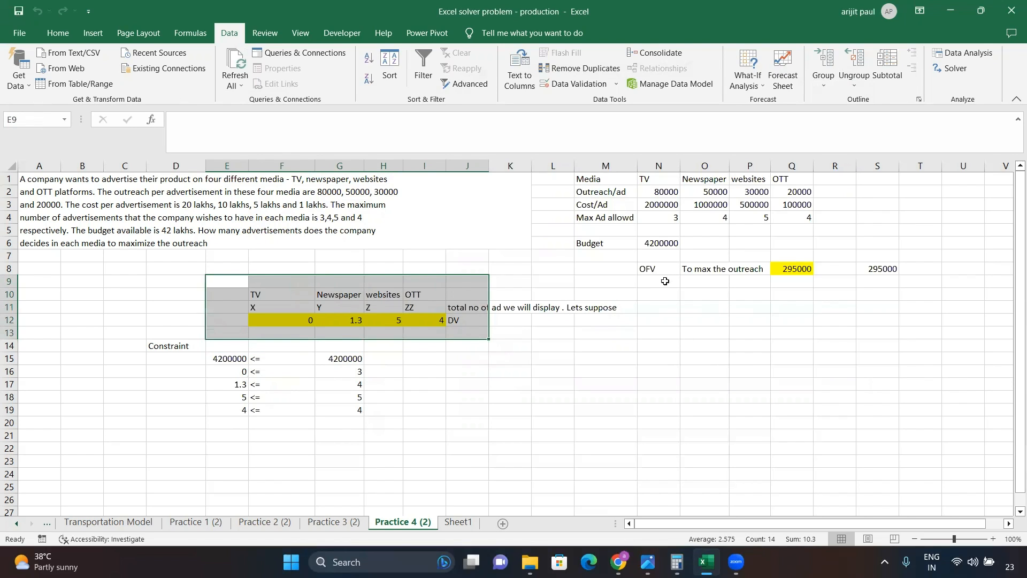
left_click(648, 269)
left_click_drag(647, 269, 807, 270)
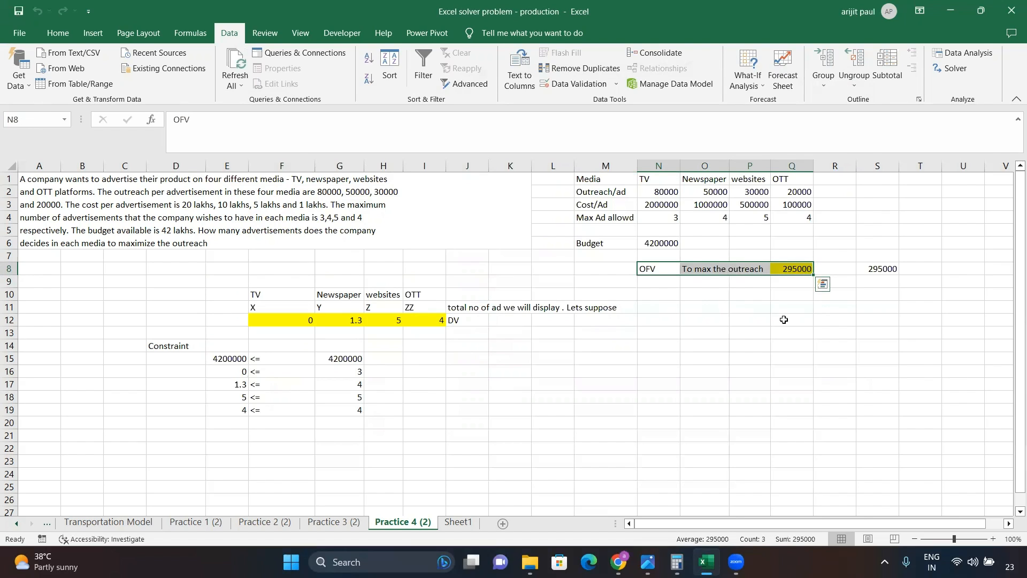
left_click(794, 270)
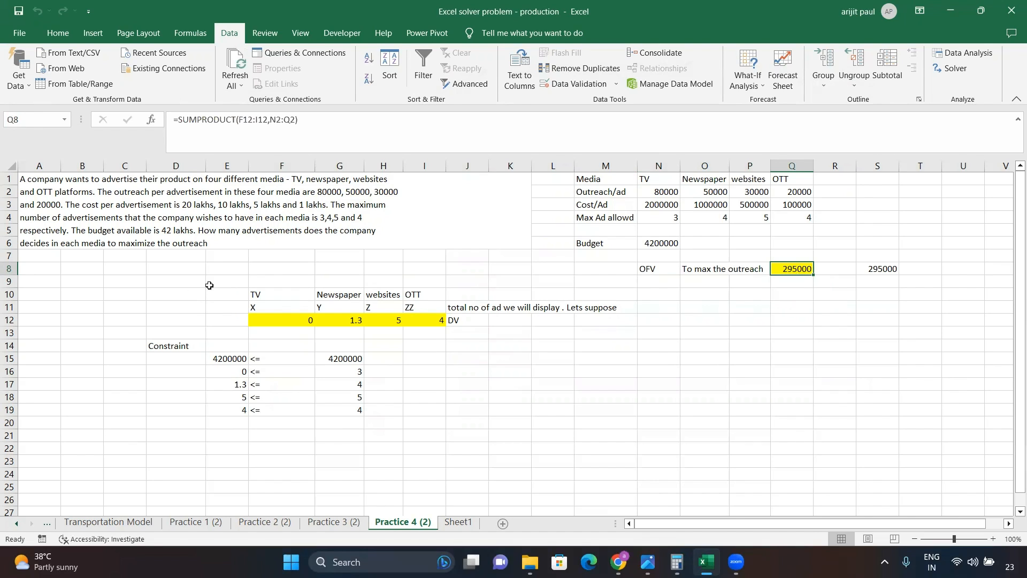
- Enter the note "DV" in M15 and "are continous Variables" in N15 about the decision variables
left_click_drag(208, 284, 479, 325)
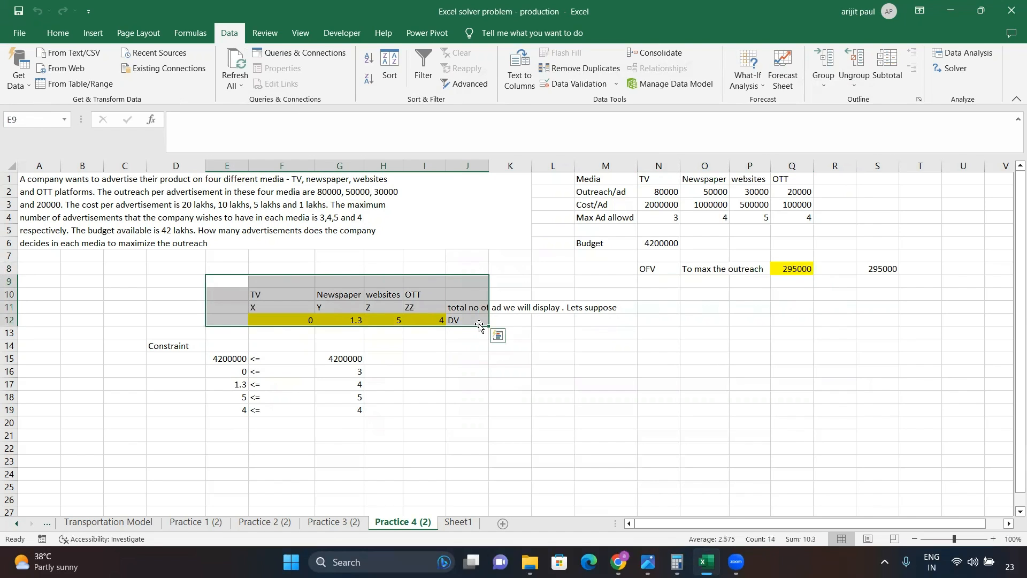
left_click(465, 369)
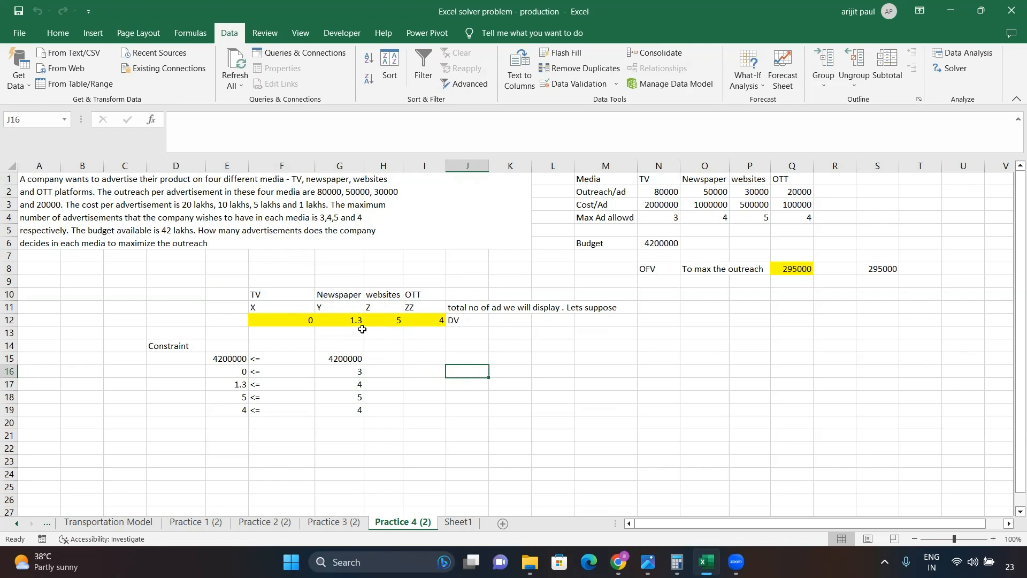
left_click(339, 298)
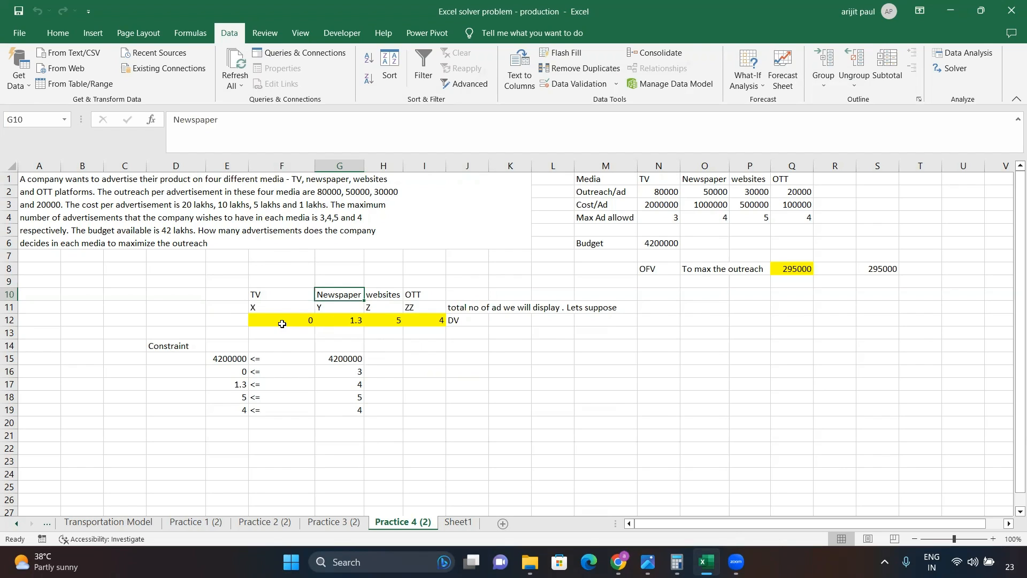
left_click_drag(289, 323, 416, 323)
left_click(612, 360)
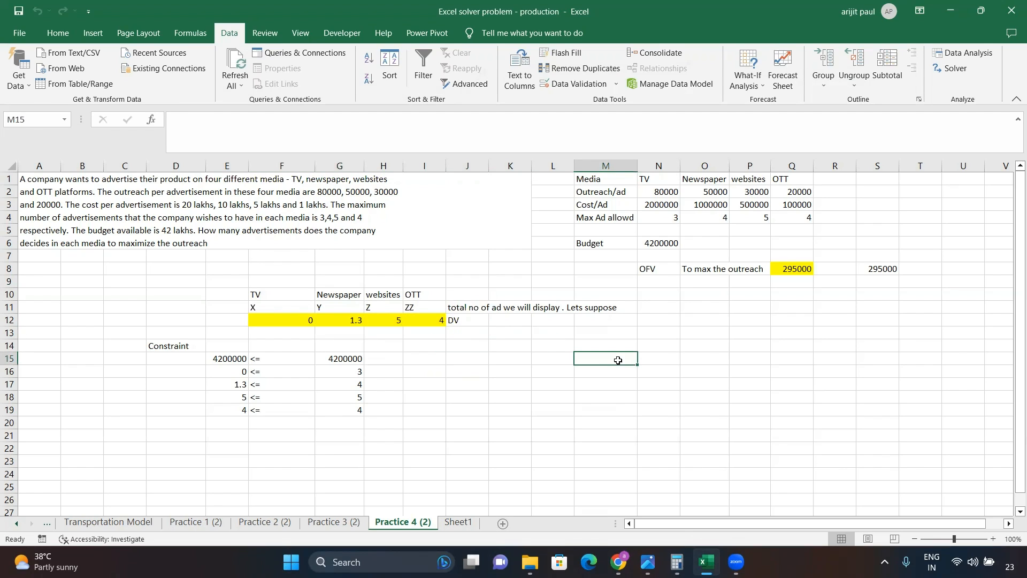
type("DV")
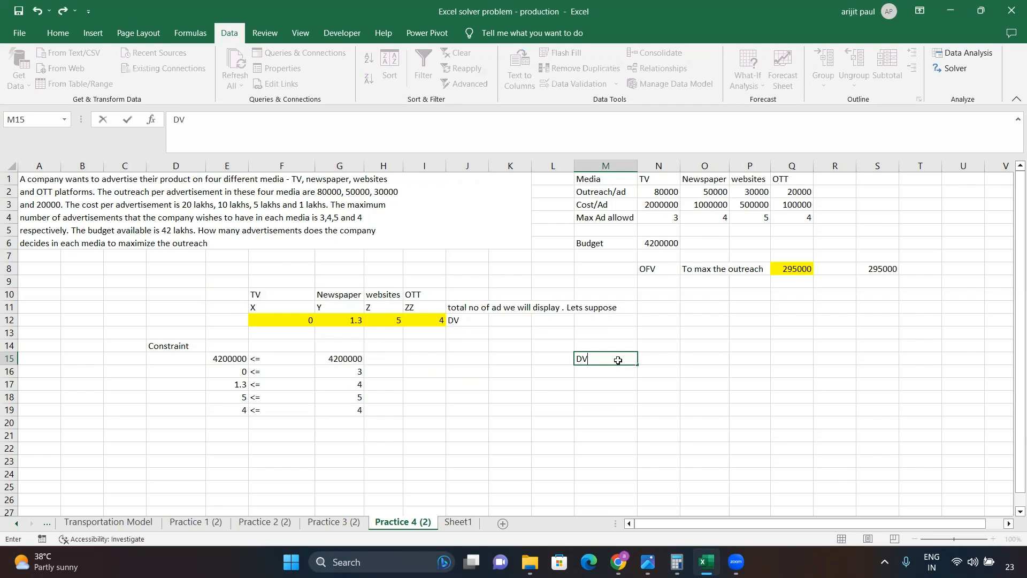
key("Tab")
type("are ")
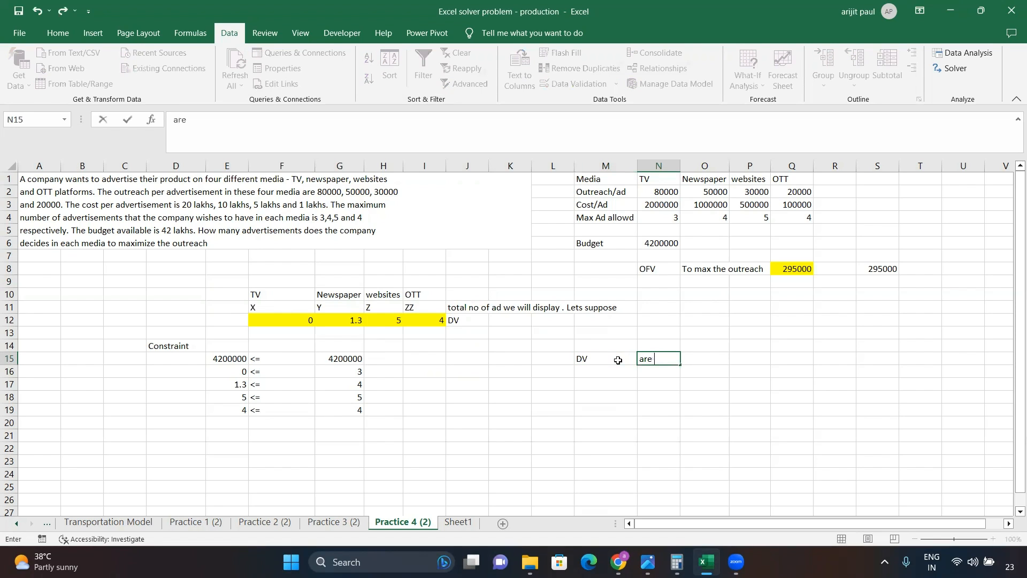
type("continous Variables")
key("Tab")
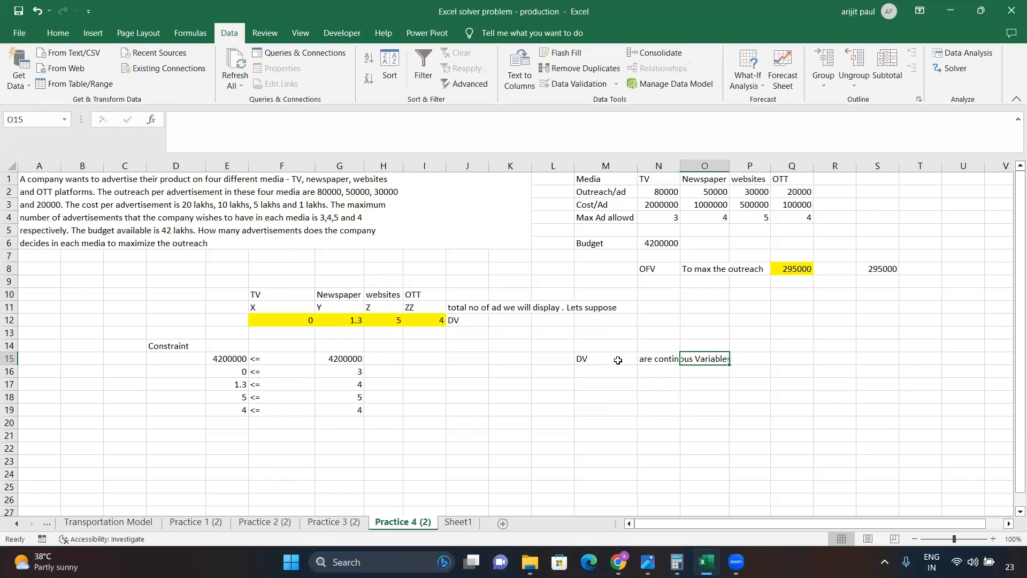
left_click(618, 360)
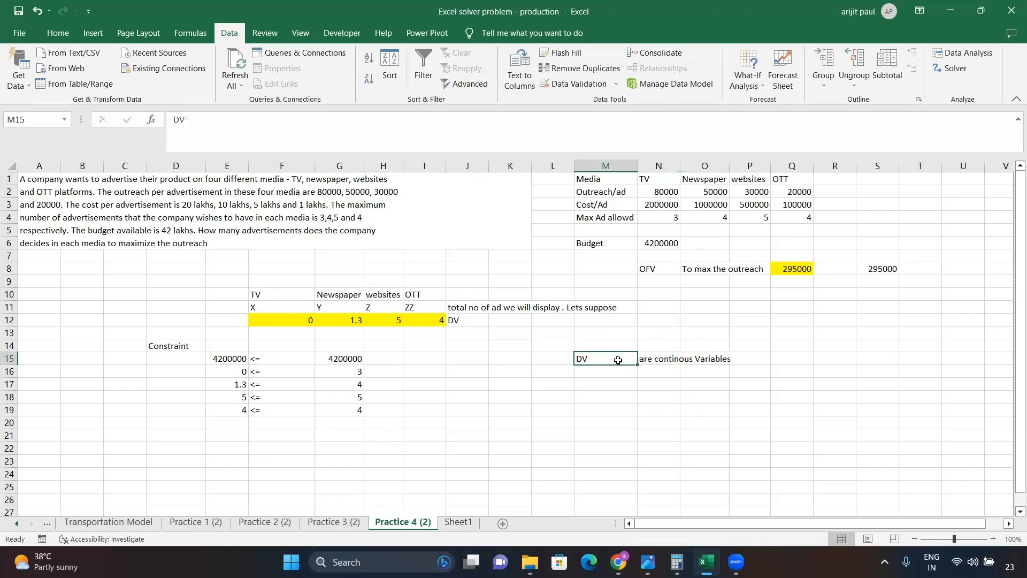
- Add the note "Fractional values are allowed" in P15 for the decision variables in F12:I12
left_click_drag(293, 321, 433, 324)
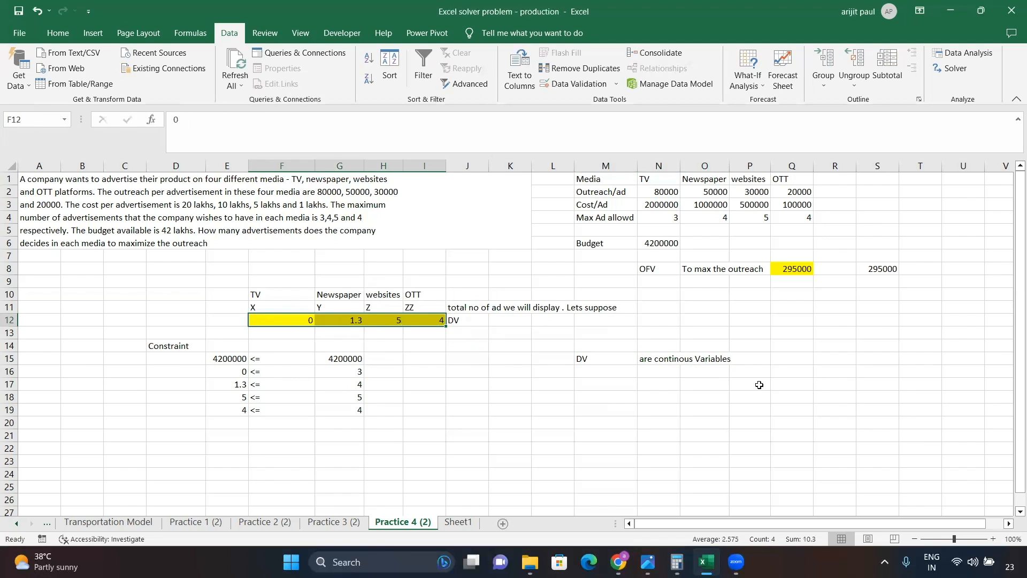
left_click(752, 359)
type("Fra")
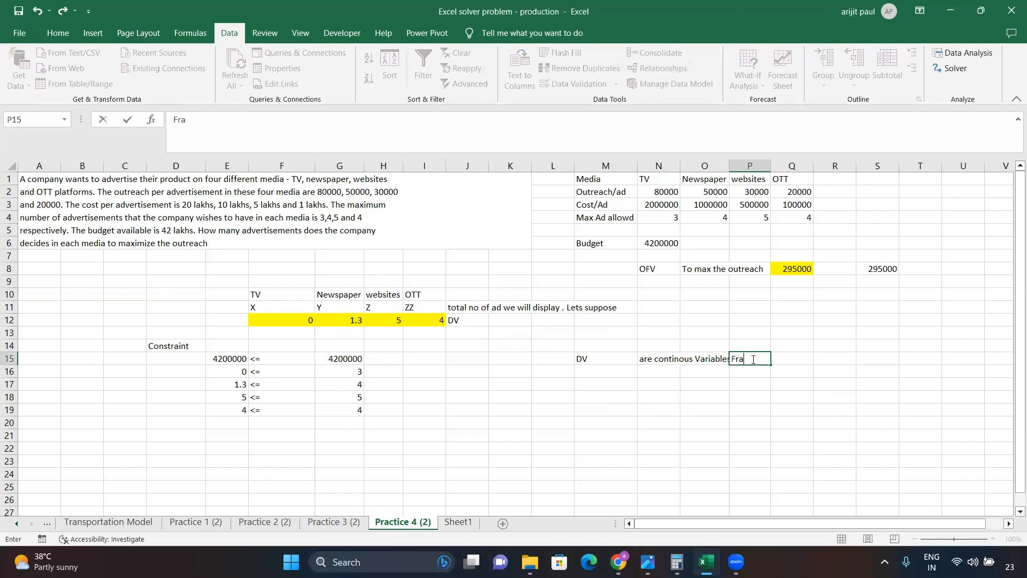
type("ctional values ")
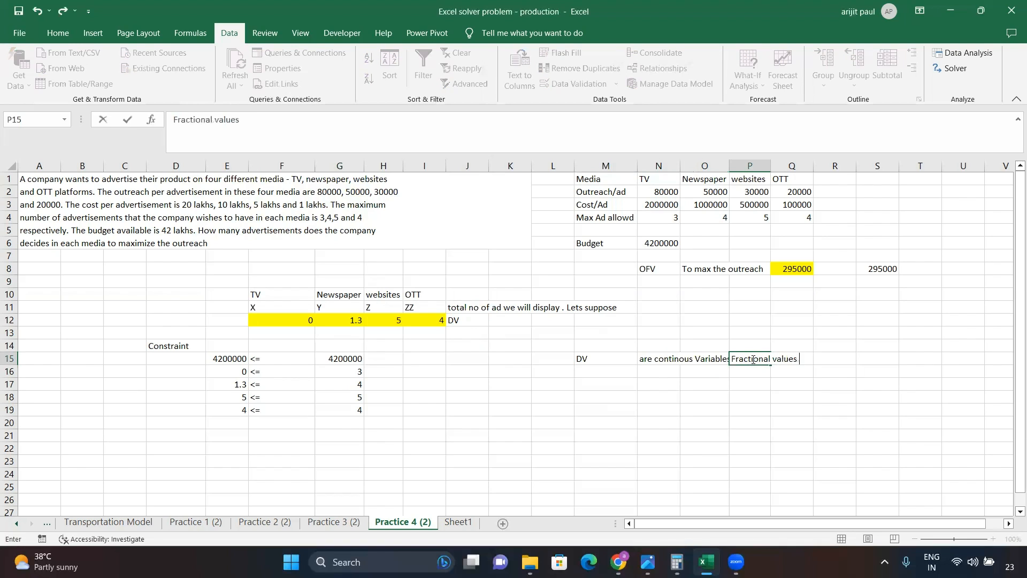
type("are allowed")
key("Left")
key("Left")
key("Left")
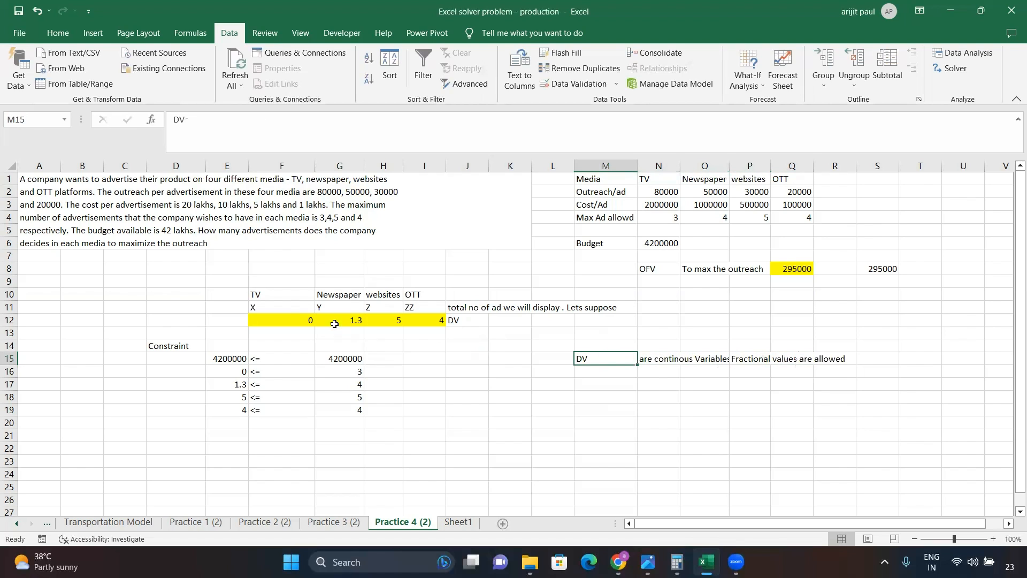
- Enter the note "add another Contraint" in M17, correcting the misspelled word "another"
left_click_drag(297, 319, 438, 324)
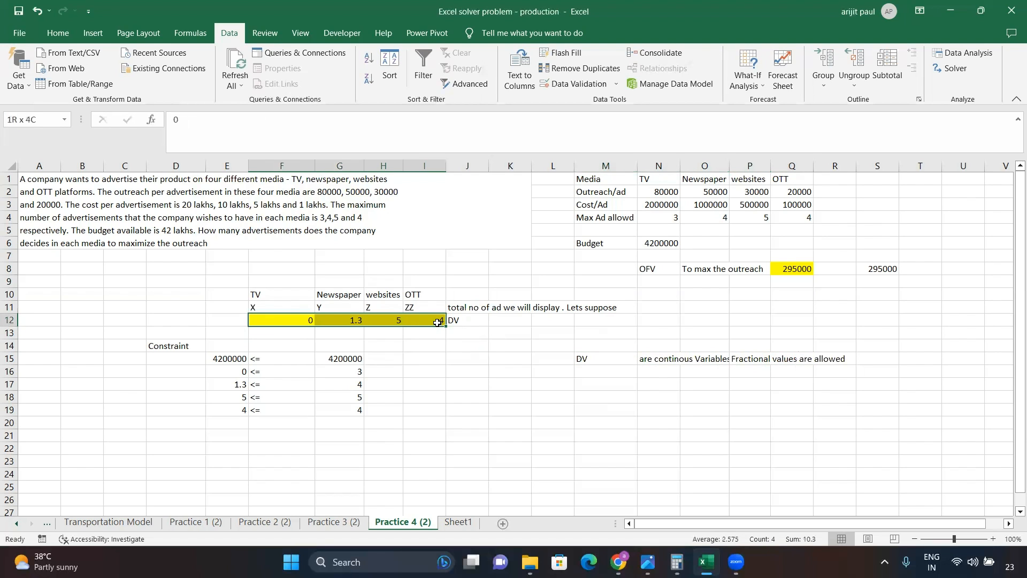
left_click(301, 319)
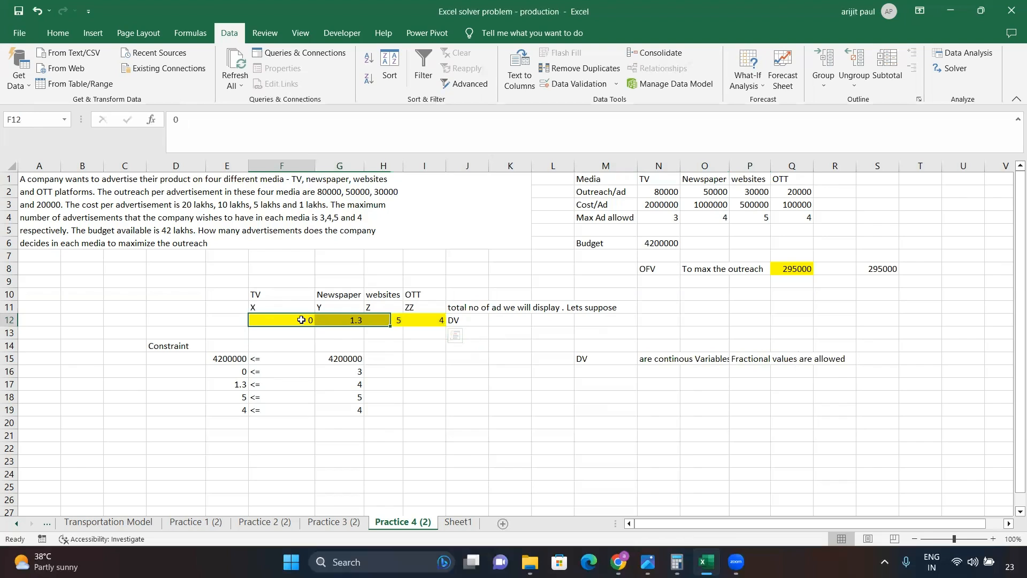
left_click_drag(301, 319, 355, 323)
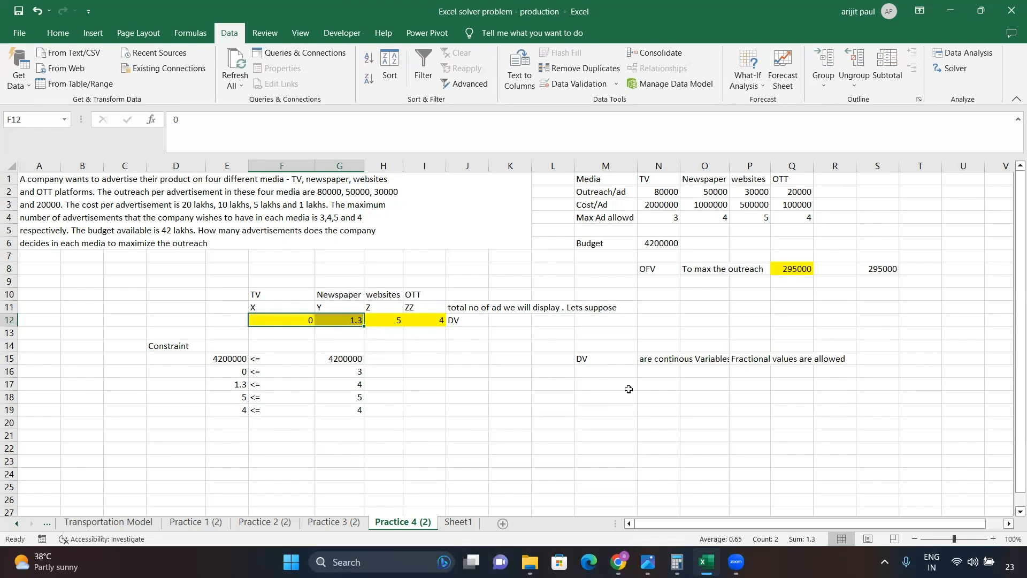
left_click(602, 386)
type("a")
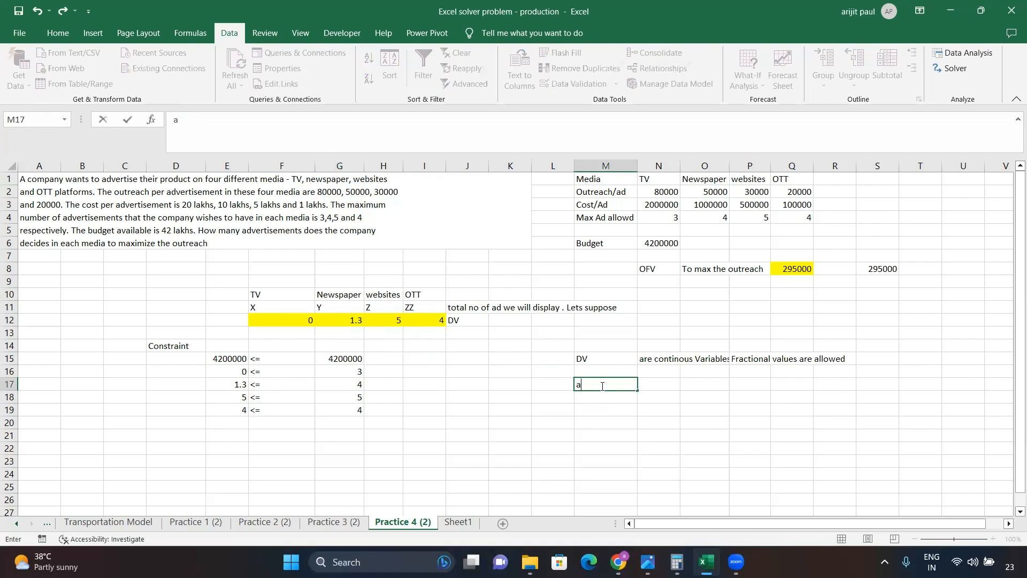
type("dd oanother Contraint")
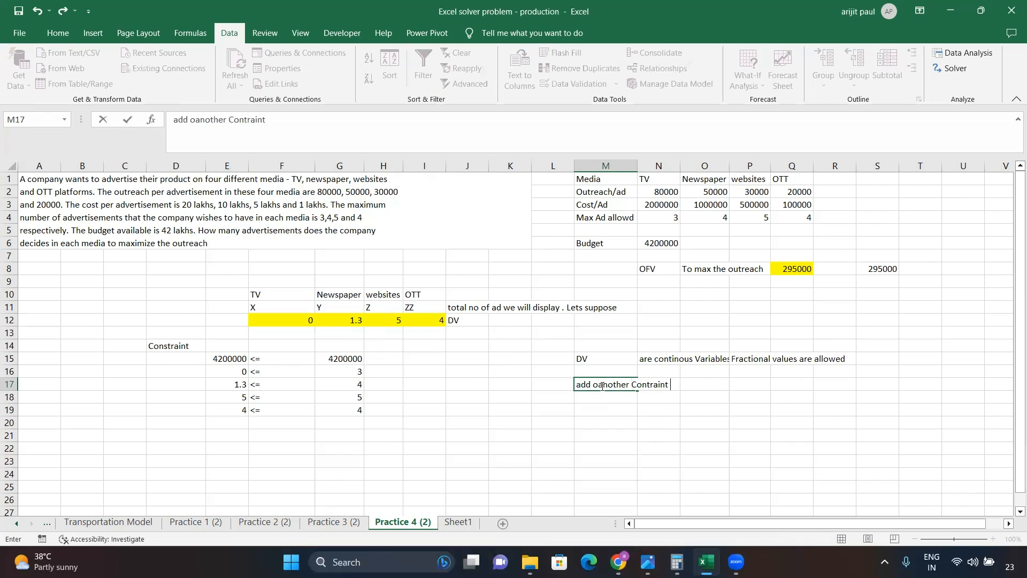
key("Tab")
left_click(602, 385)
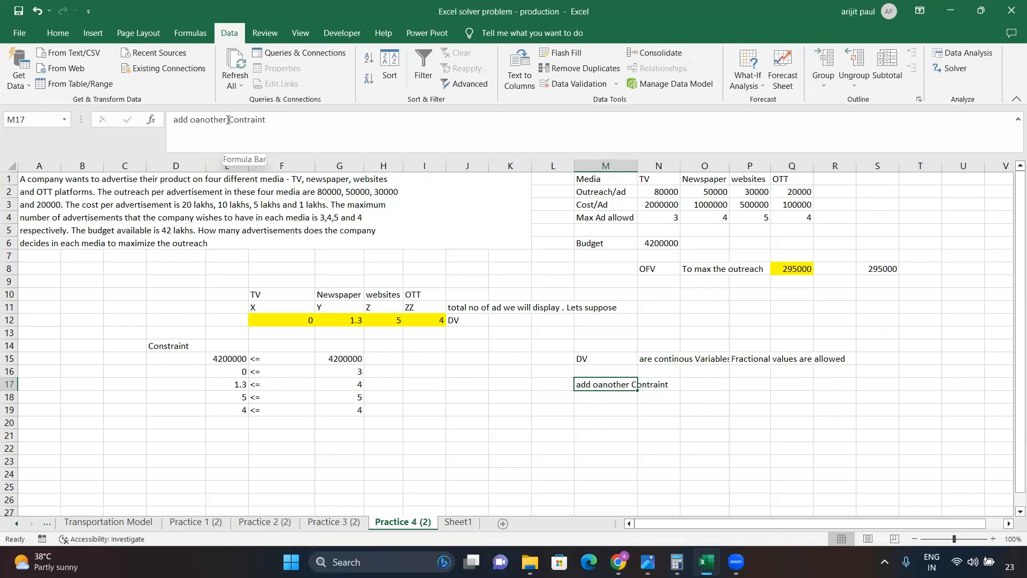
left_click_drag(225, 120, 195, 119)
type("another")
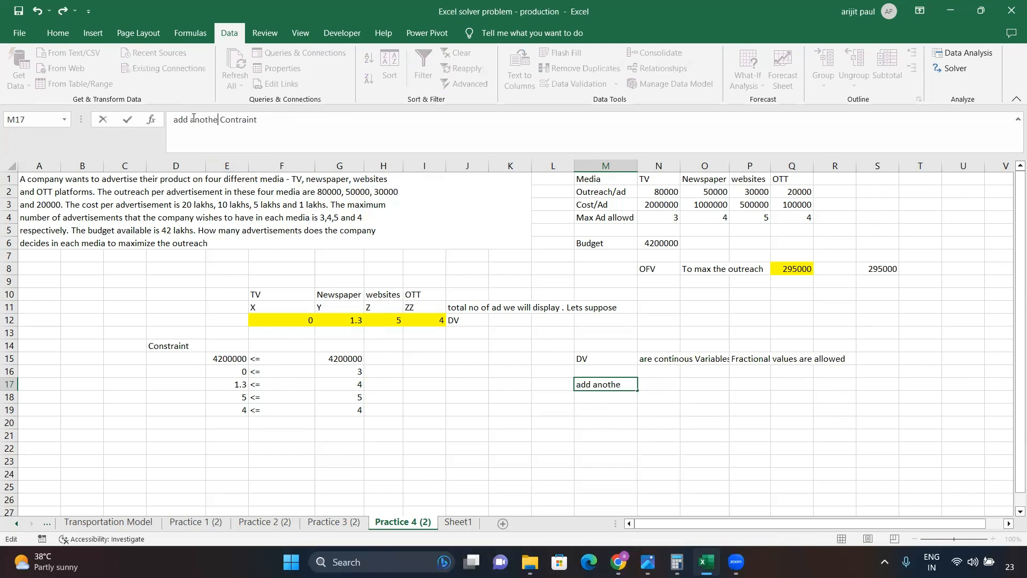
key("Tab")
key("Return")
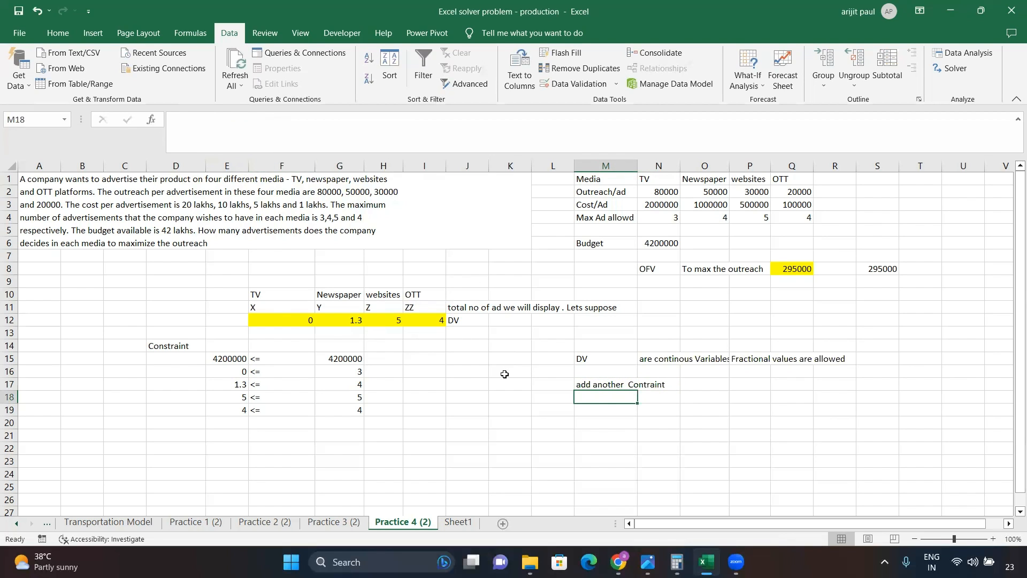
- Enter the note "we need to ensure that we should get only Integar values here" in M18
type("we ned")
key("BackSpace")
type("ed")
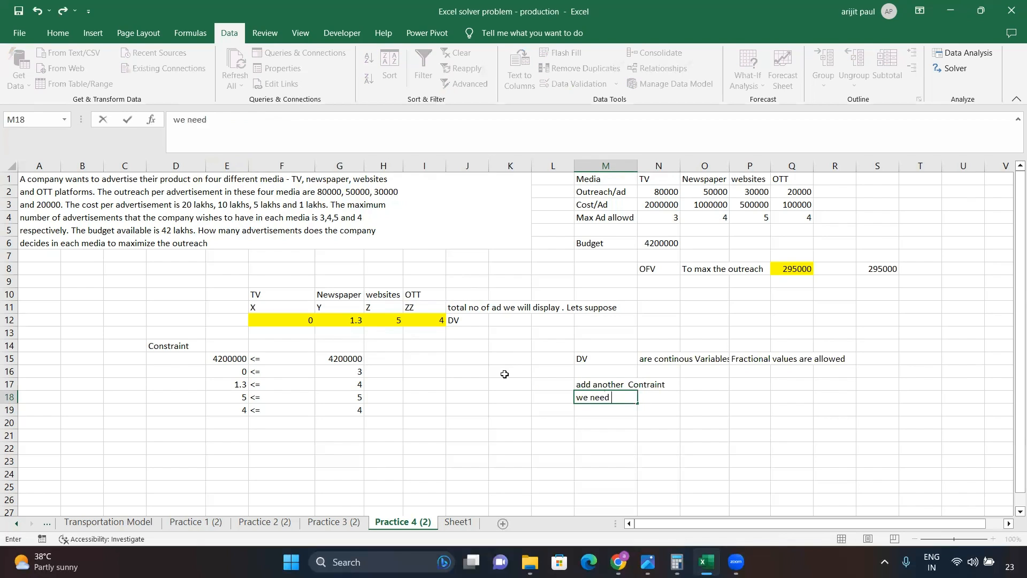
type(" to ensure that we sho")
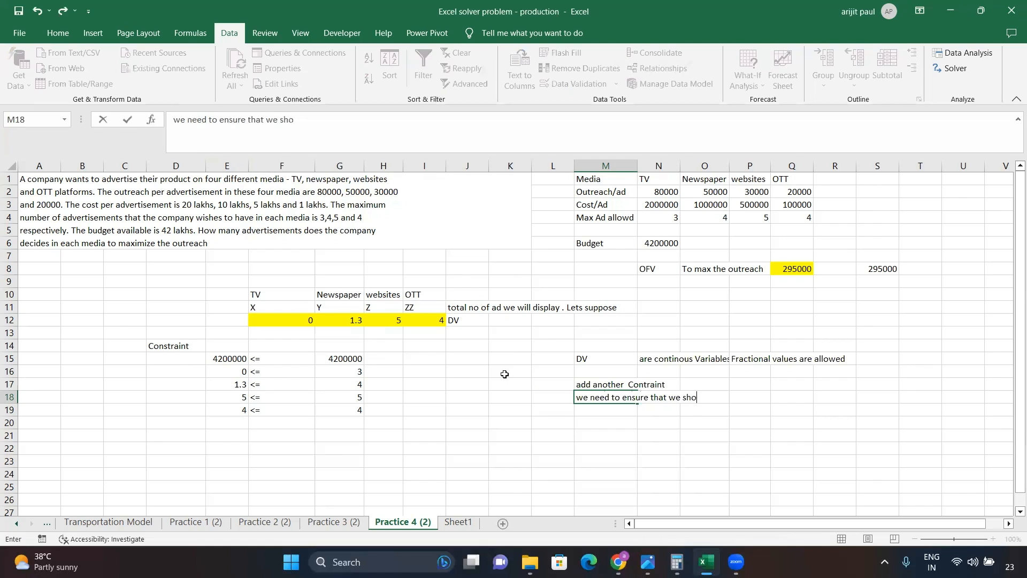
type("uld get only Integar vau")
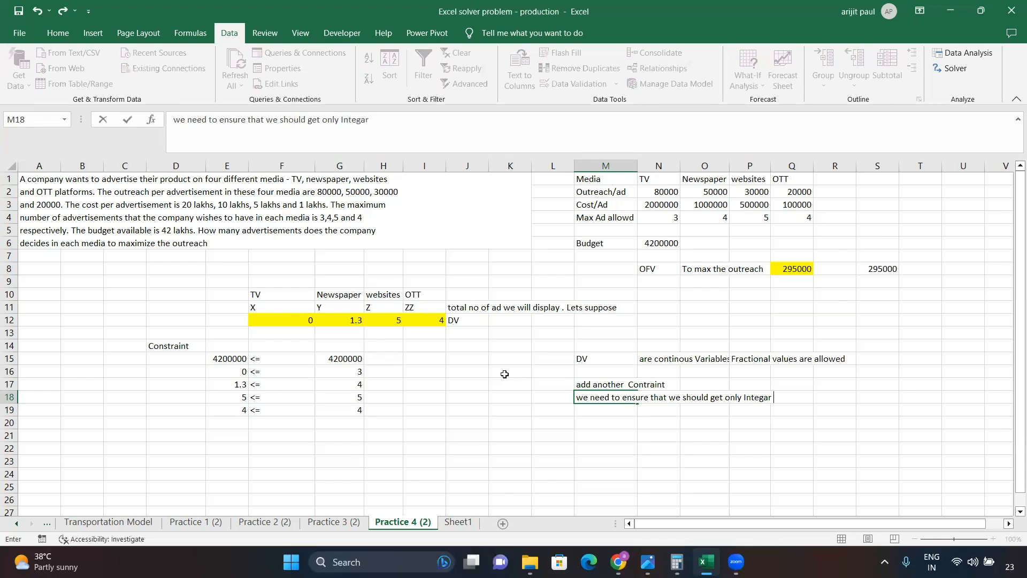
key("BackSpace")
type("u")
key("BackSpace")
type("lues here")
key("Return")
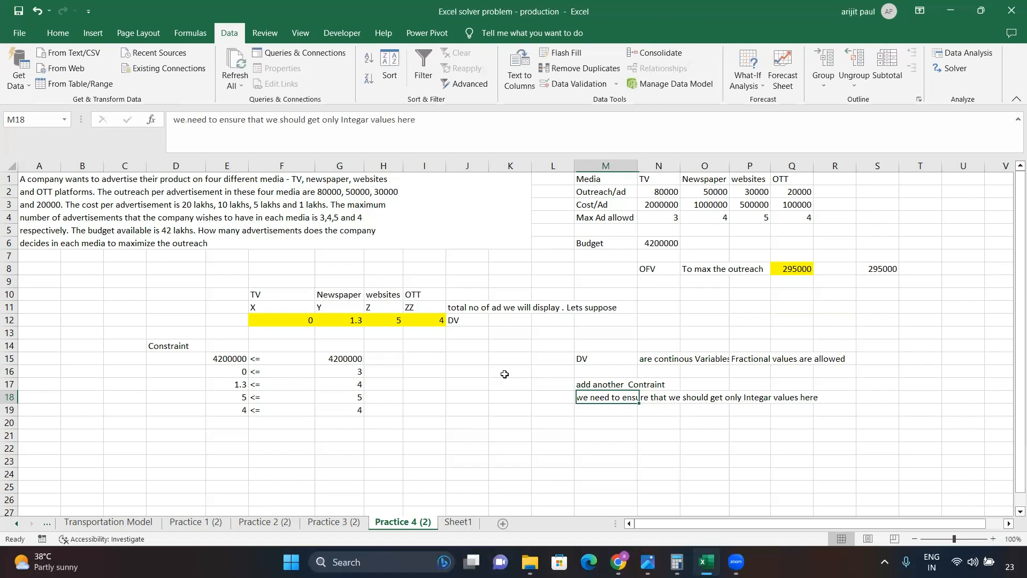
- Enter "Integar values" in M19 and "it allows only 0,1,2,3,...... And there will be no fractional values" in N19
type("Inte")
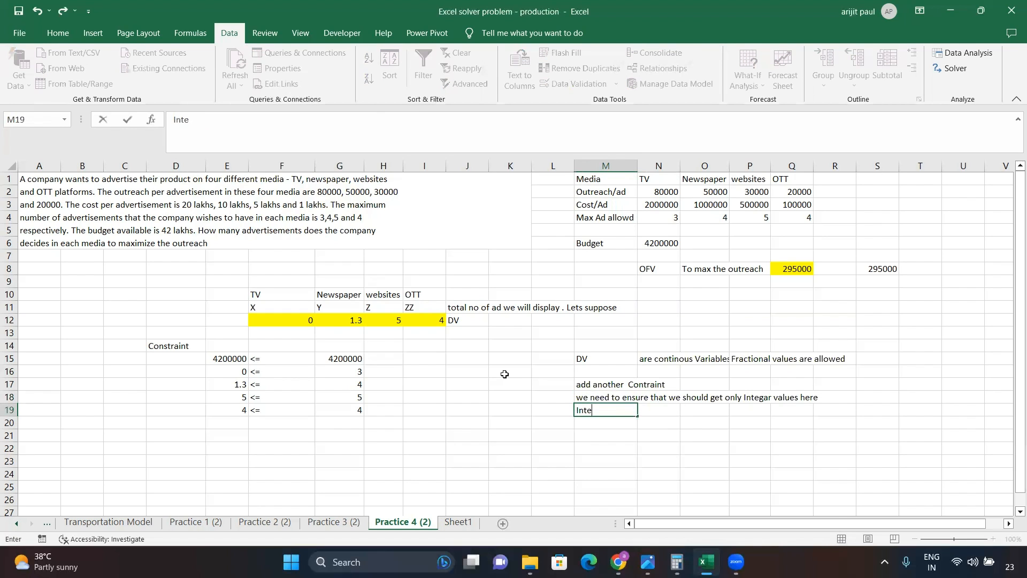
type("gar values")
key("Tab")
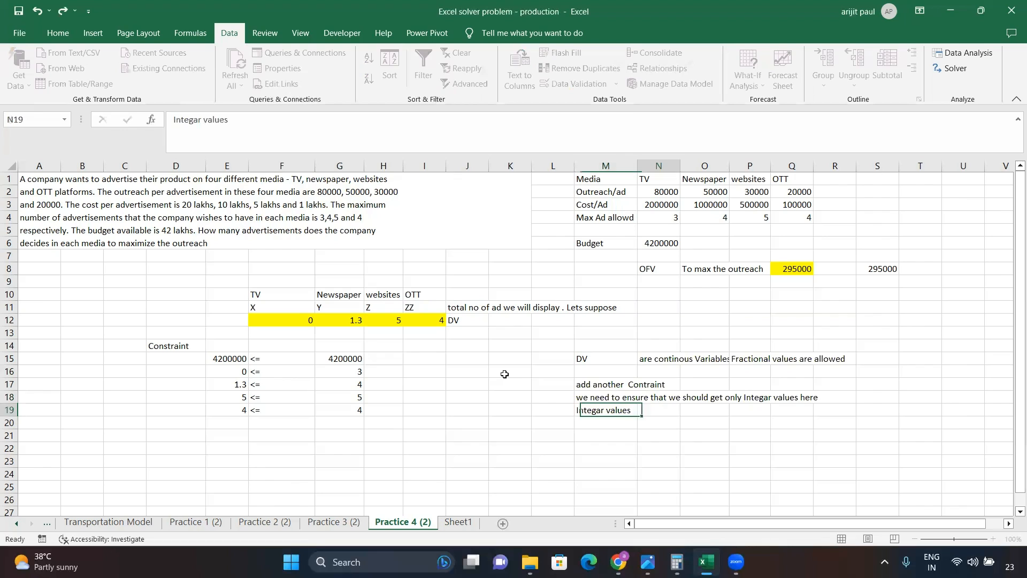
type("it  ")
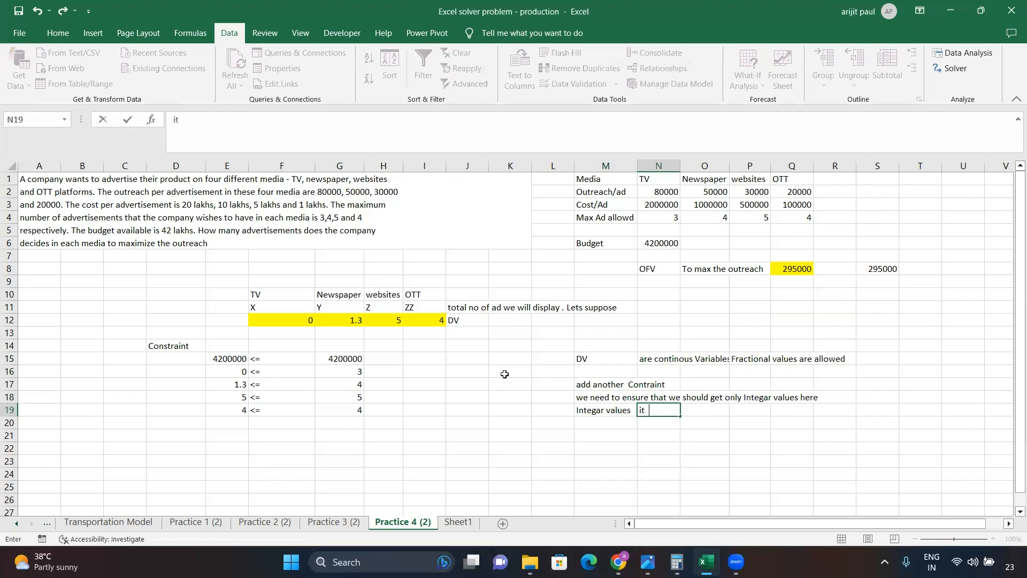
type("allows only 0,1,2,3,......")
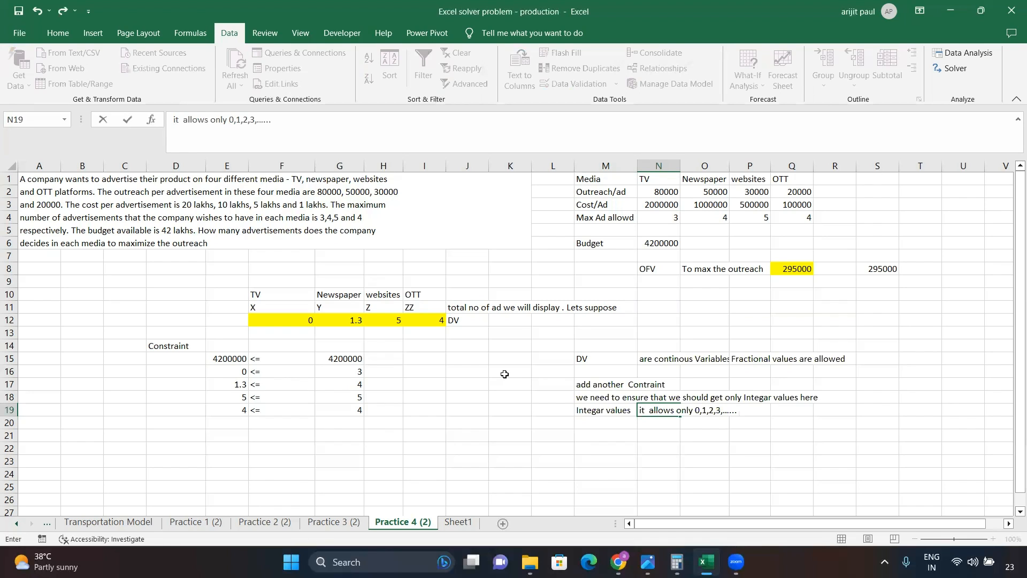
type(" and there wil")
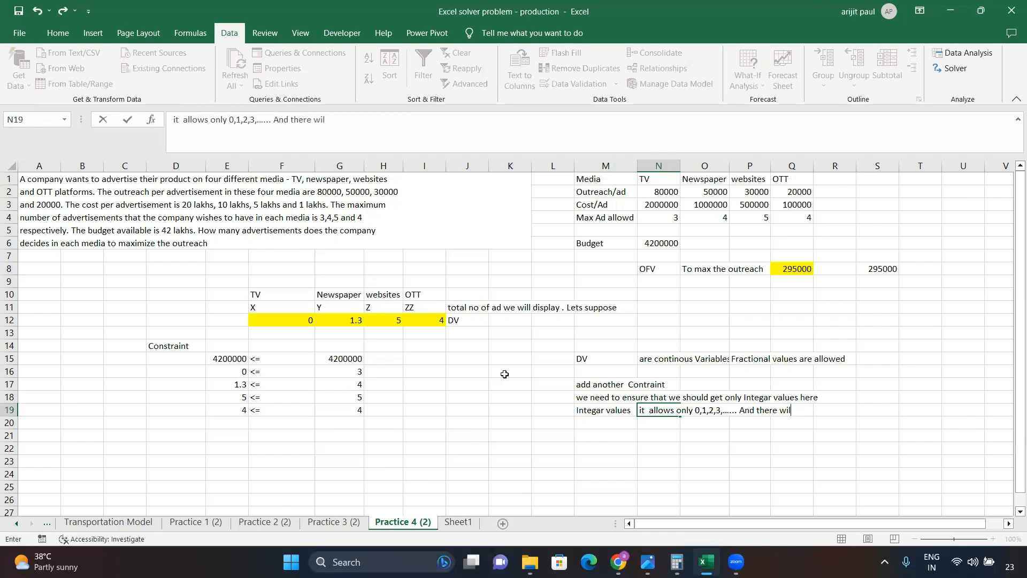
type("l be no fractional values")
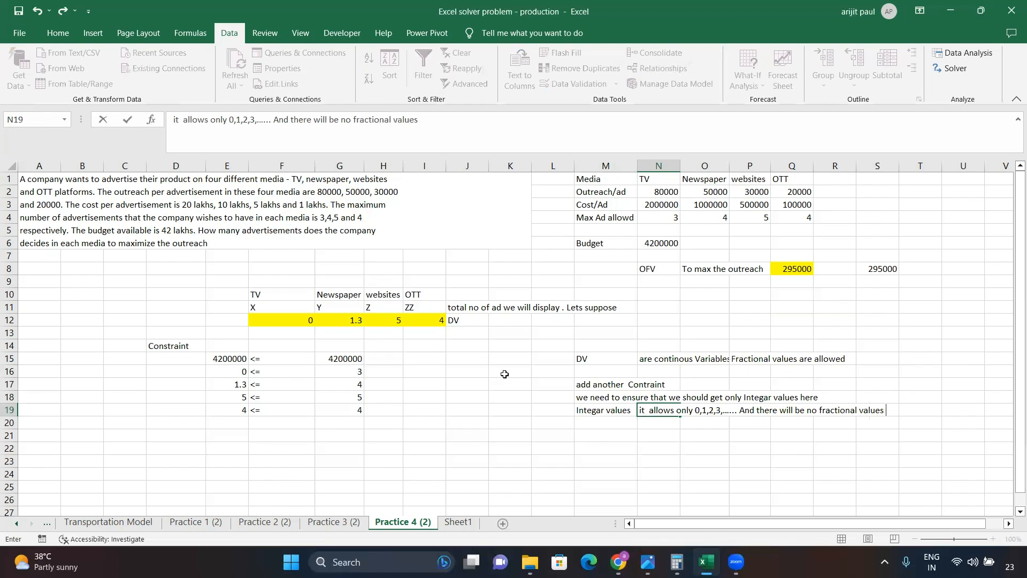
key("Tab")
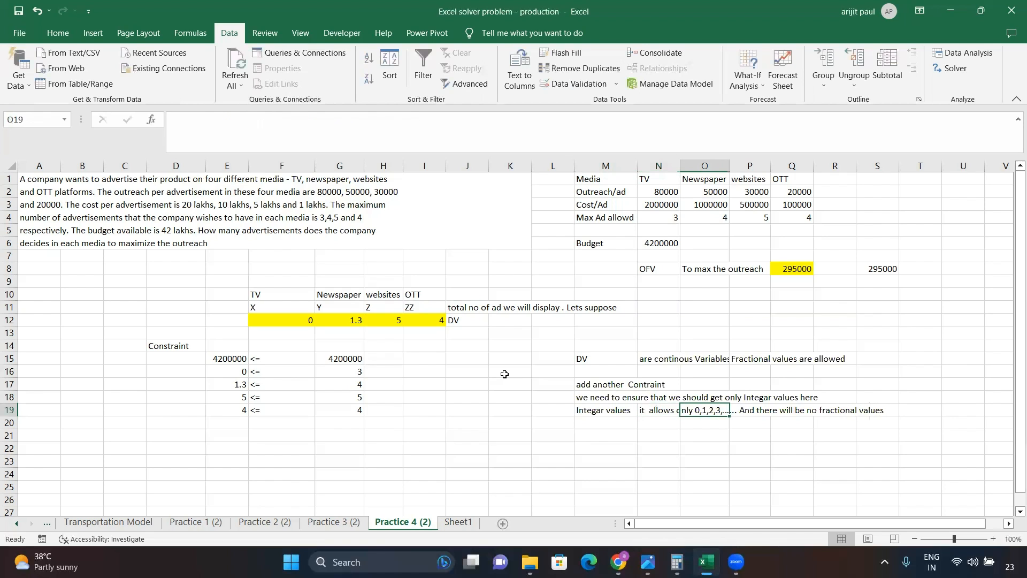
key("Left")
key("Left")
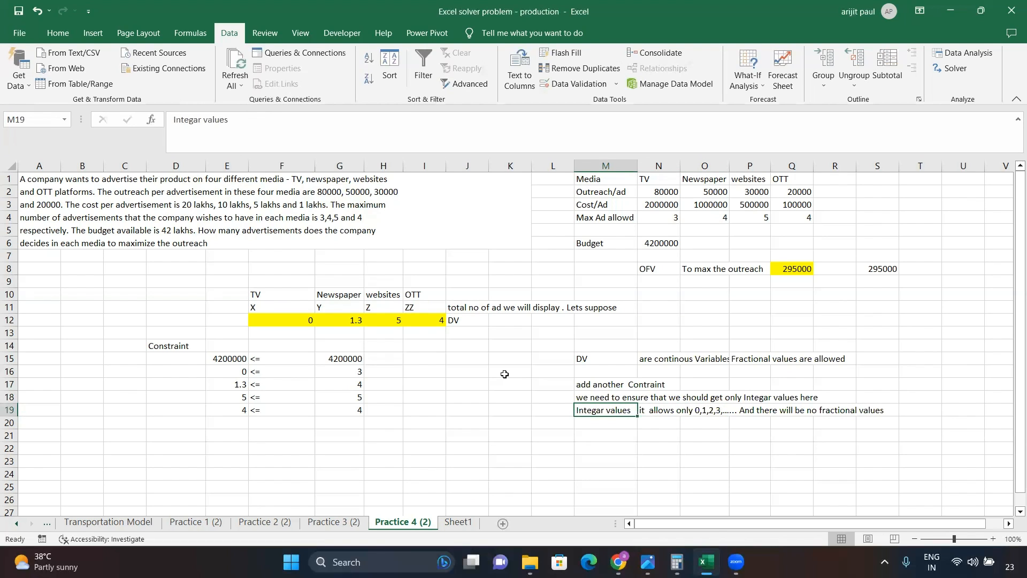
key("Right")
key("Left")
left_click_drag(292, 323, 379, 322)
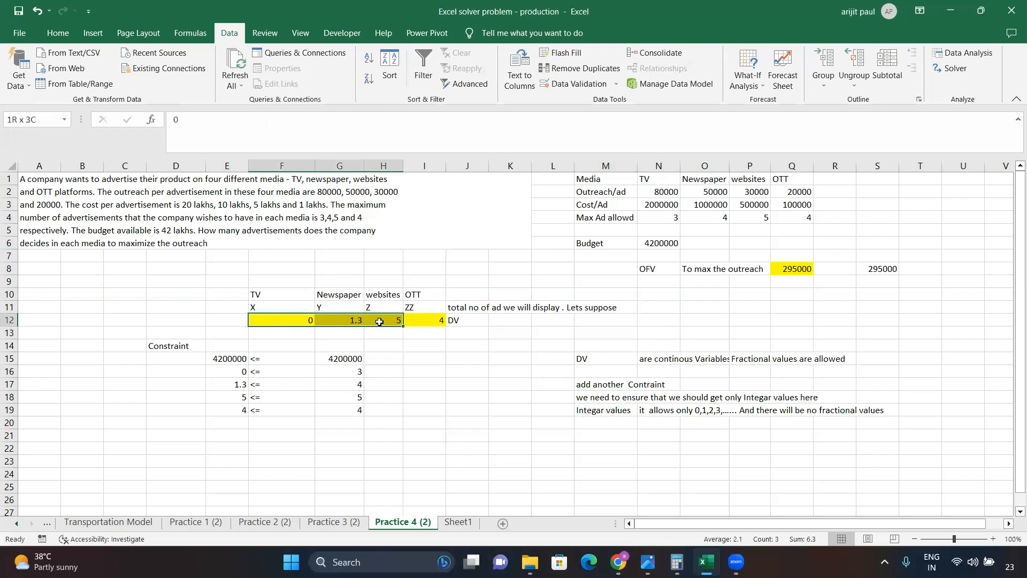
left_click(278, 323)
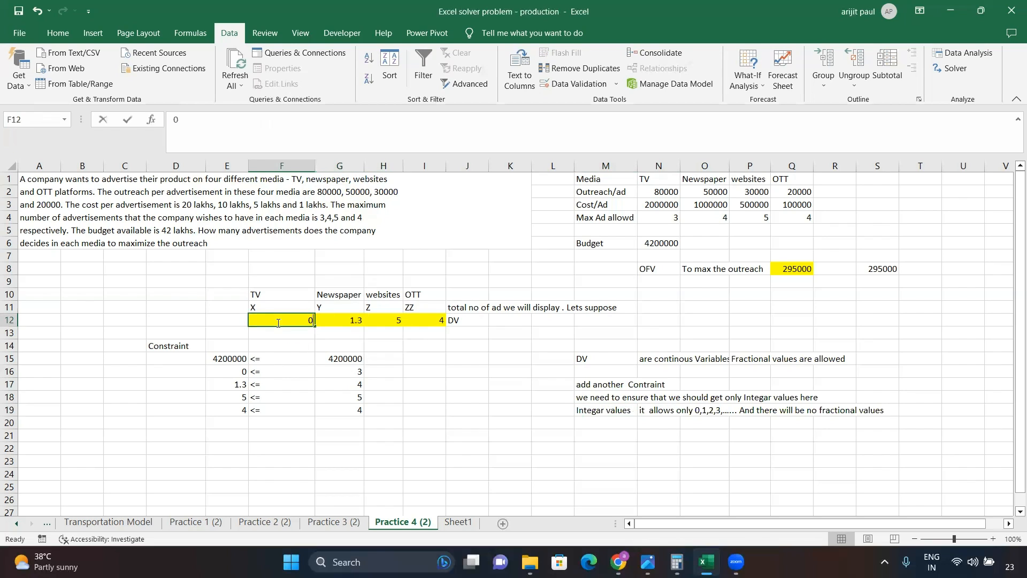
double_click(315, 321)
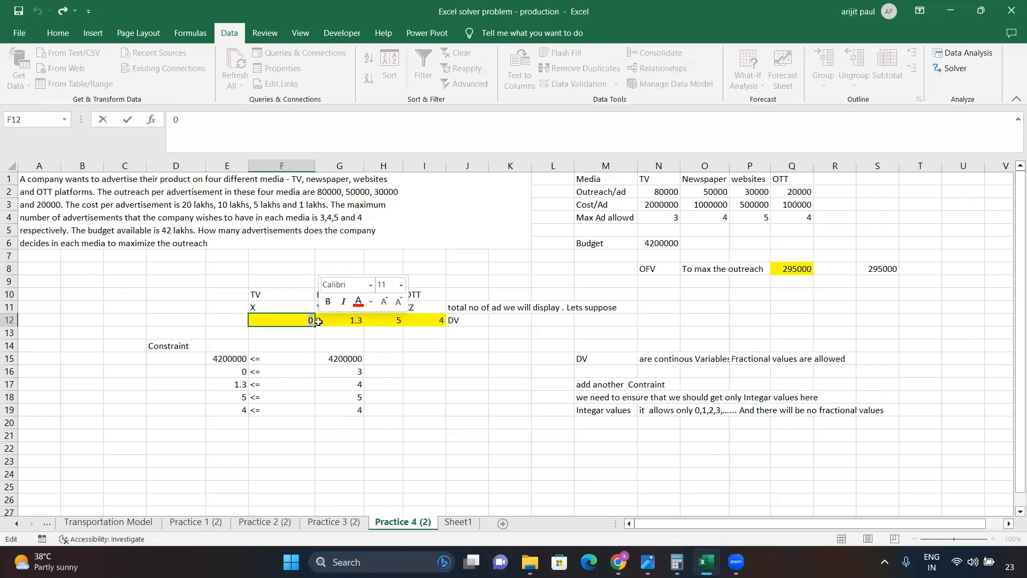
left_click(341, 336)
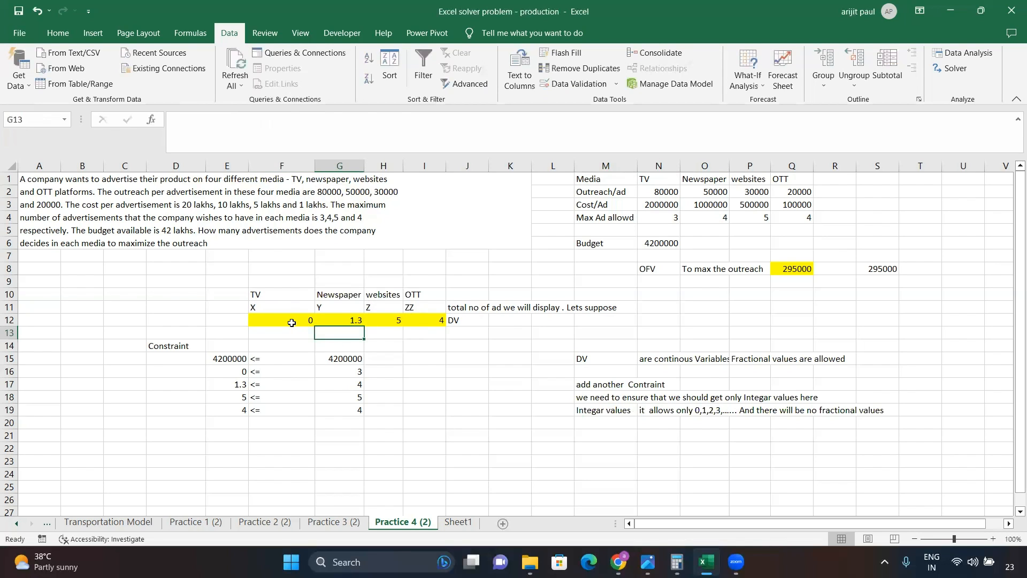
- Add a Solver constraint that restricts the decision variables in F12:I12 to integer values
left_click_drag(292, 322, 417, 322)
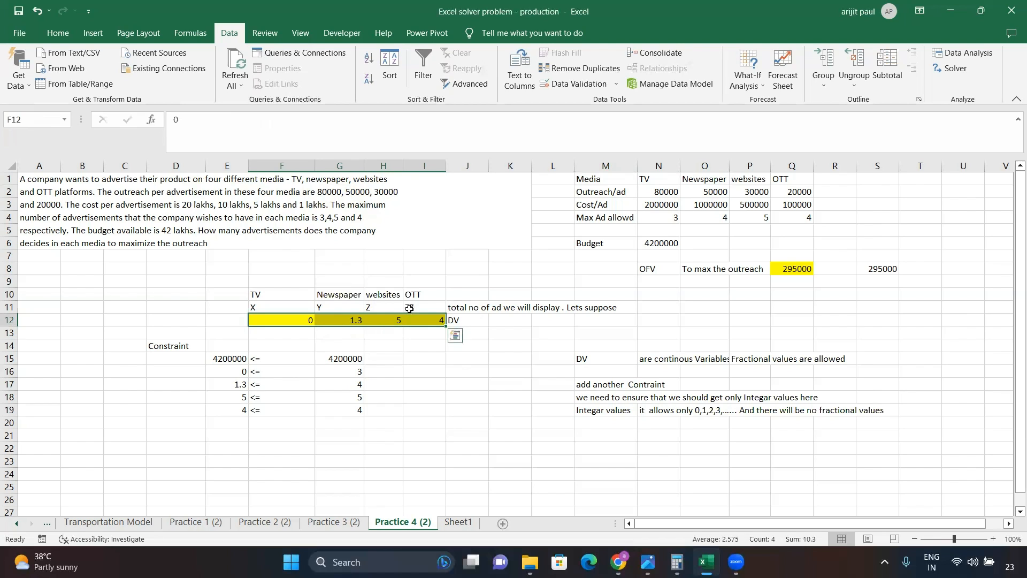
left_click(946, 72)
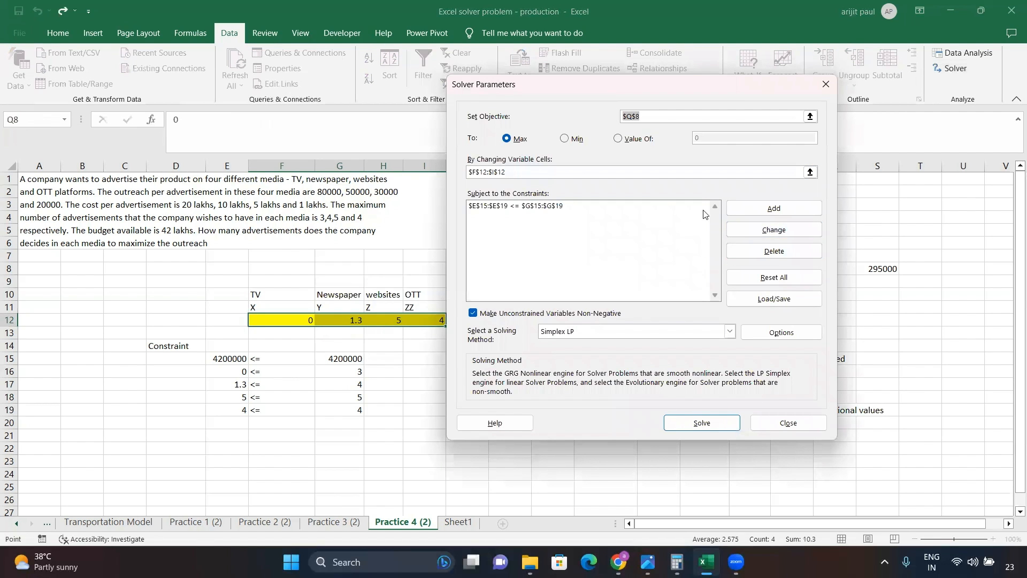
left_click(769, 209)
left_click(475, 340)
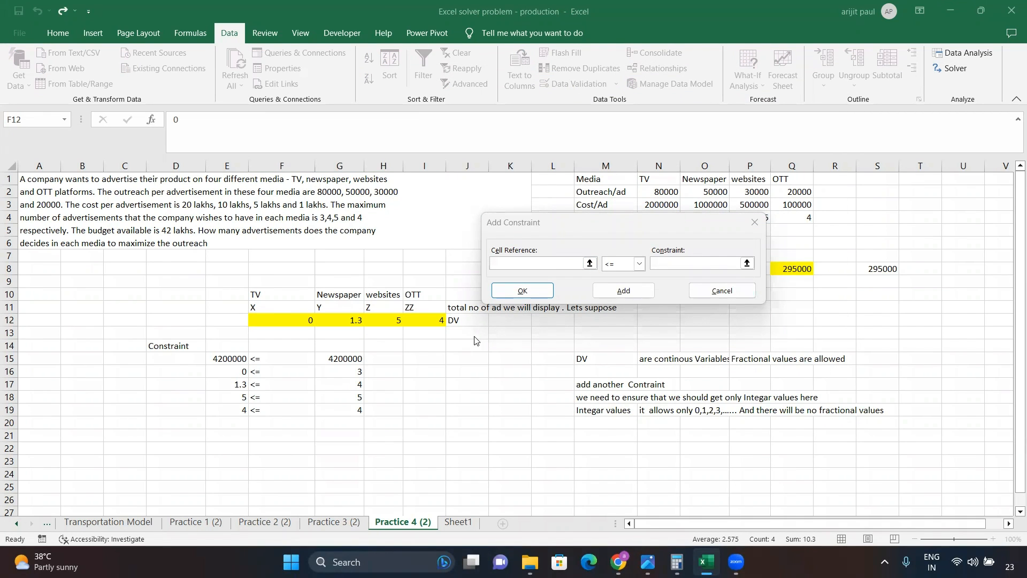
left_click(519, 264)
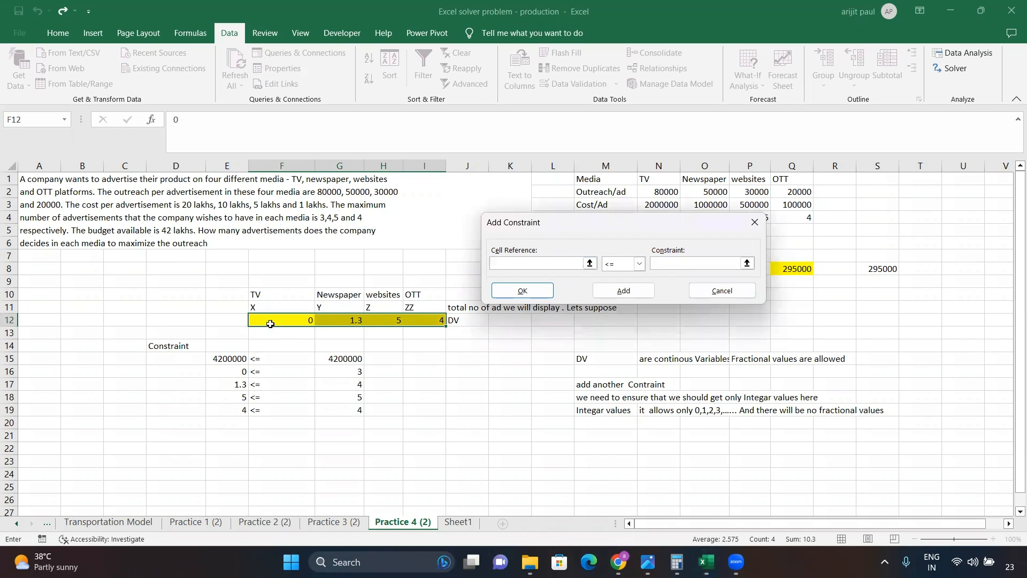
left_click_drag(270, 321, 433, 323)
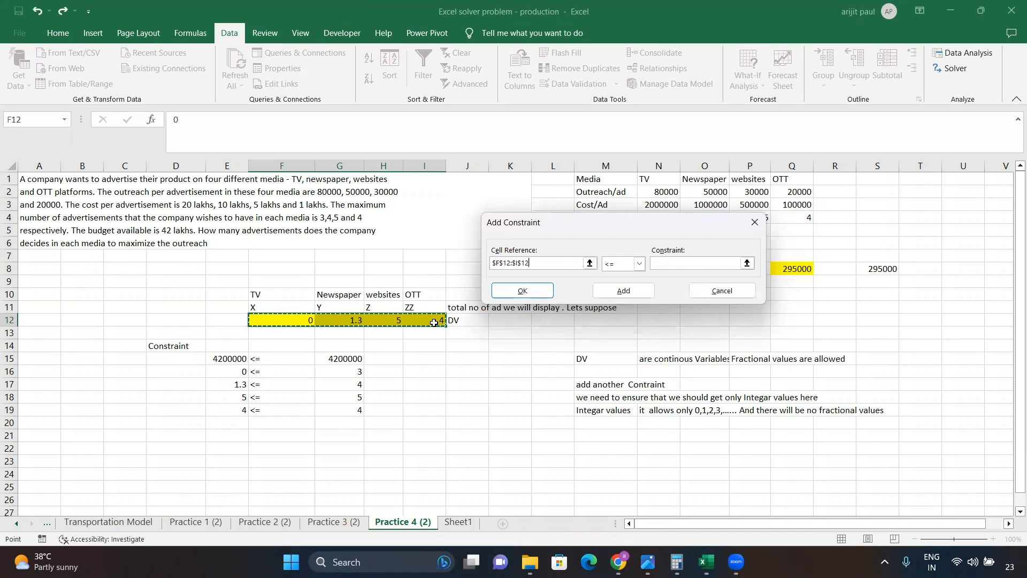
left_click(640, 264)
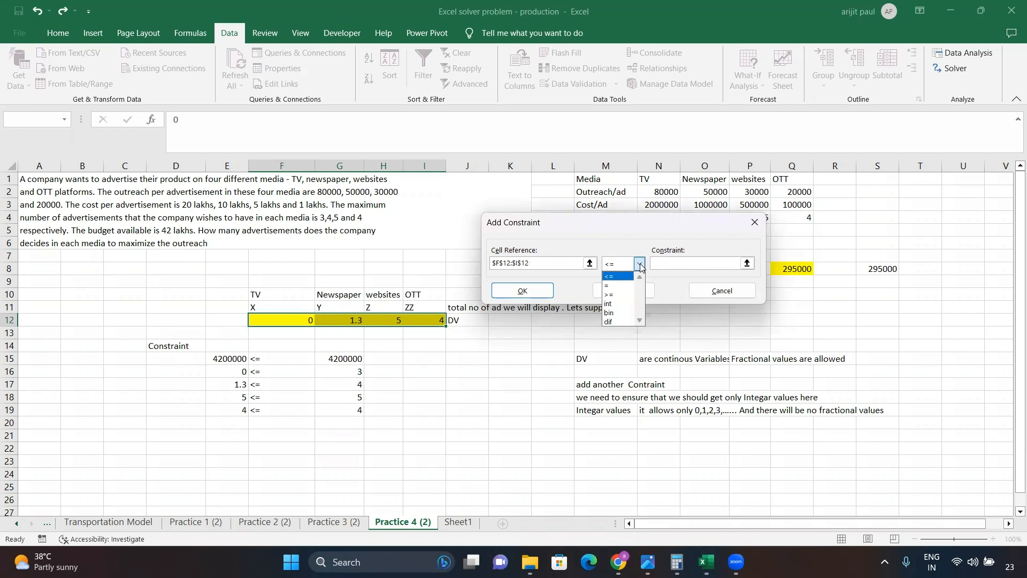
left_click(610, 304)
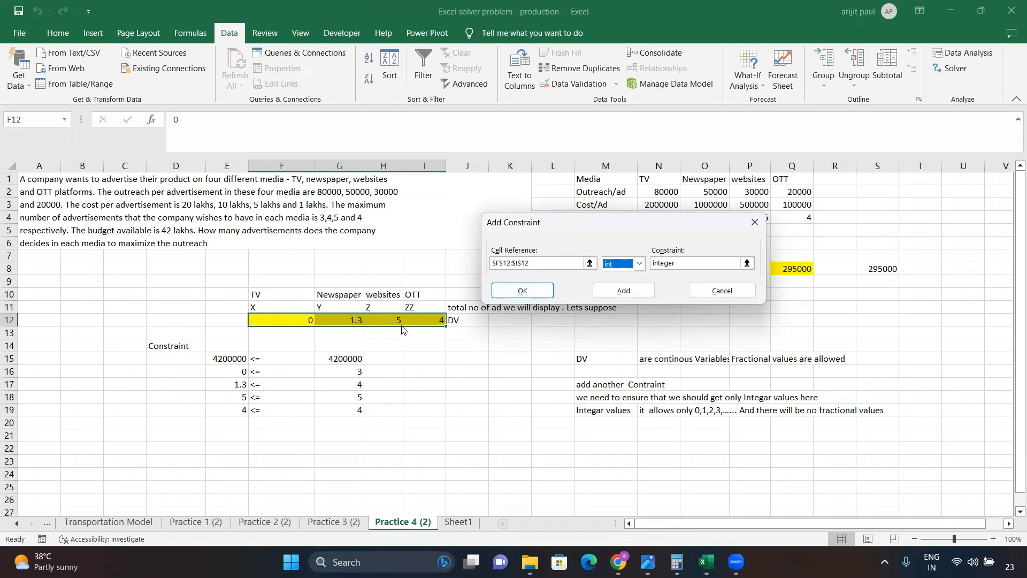
left_click(639, 263)
left_click(608, 304)
left_click(527, 292)
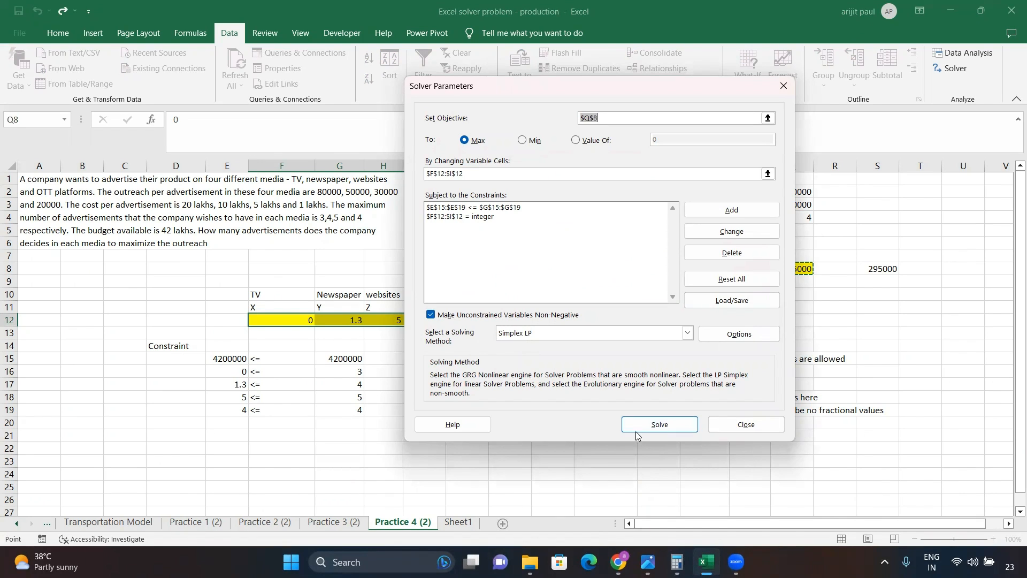
- Solve the model with the integer constraint using Simplex LP and keep the Solver solution
left_click(658, 425)
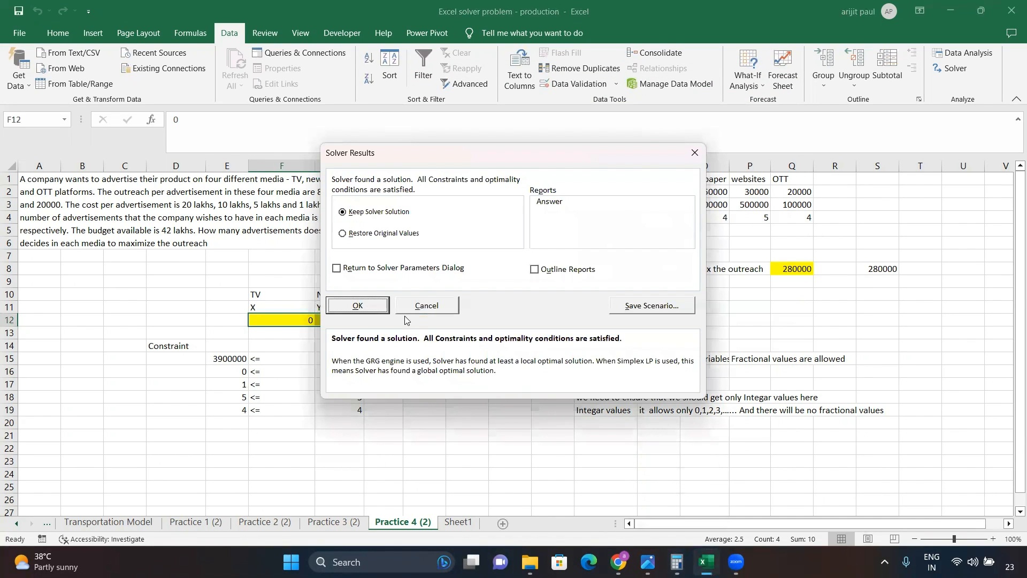
left_click(357, 306)
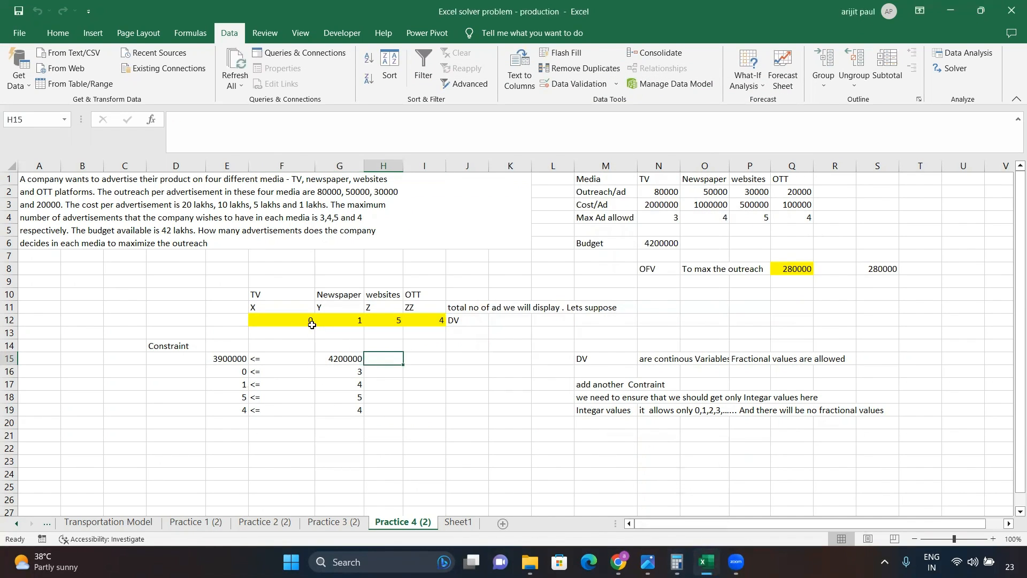
- Examine the ad count for each medium, the objective value in Q8, the constraint table and the note on continuous variables
left_click_drag(340, 295, 342, 326)
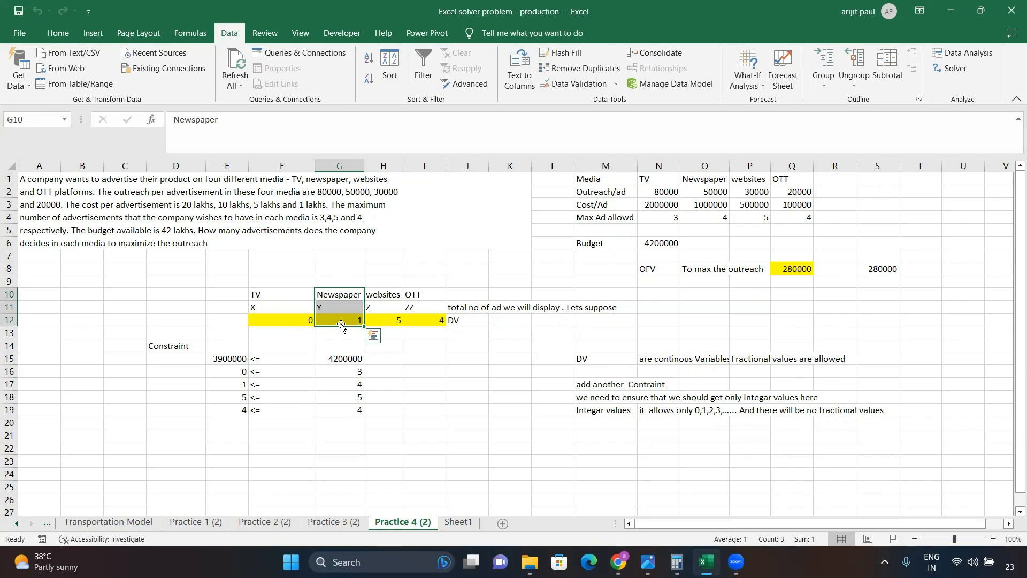
left_click_drag(180, 283, 522, 455)
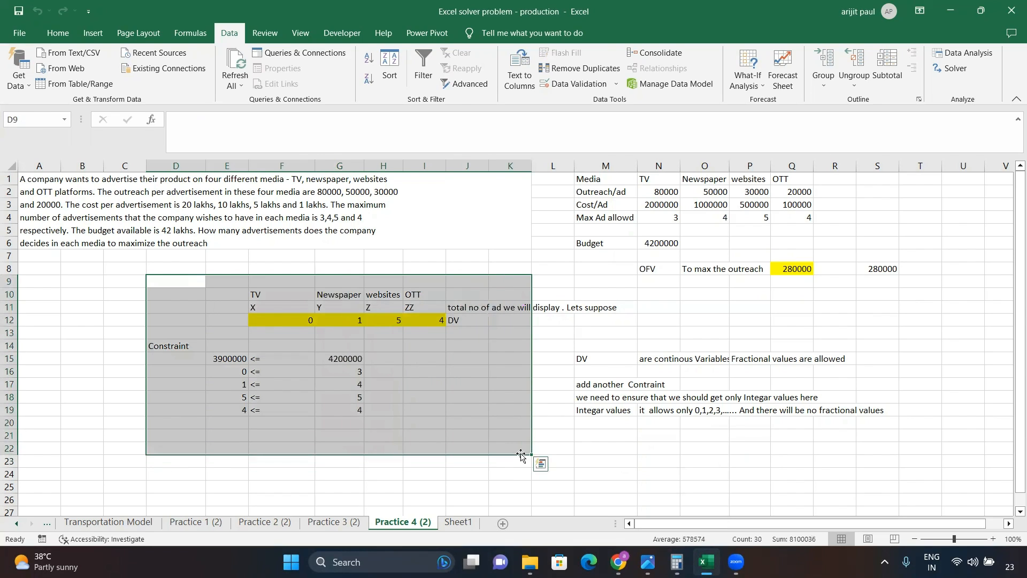
left_click_drag(334, 295, 340, 322)
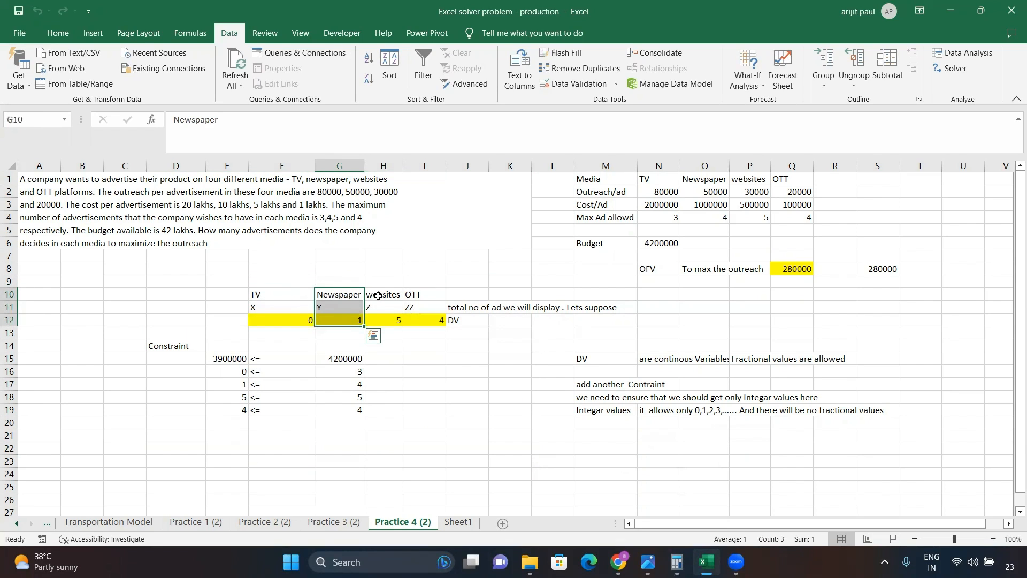
left_click_drag(383, 293, 390, 327)
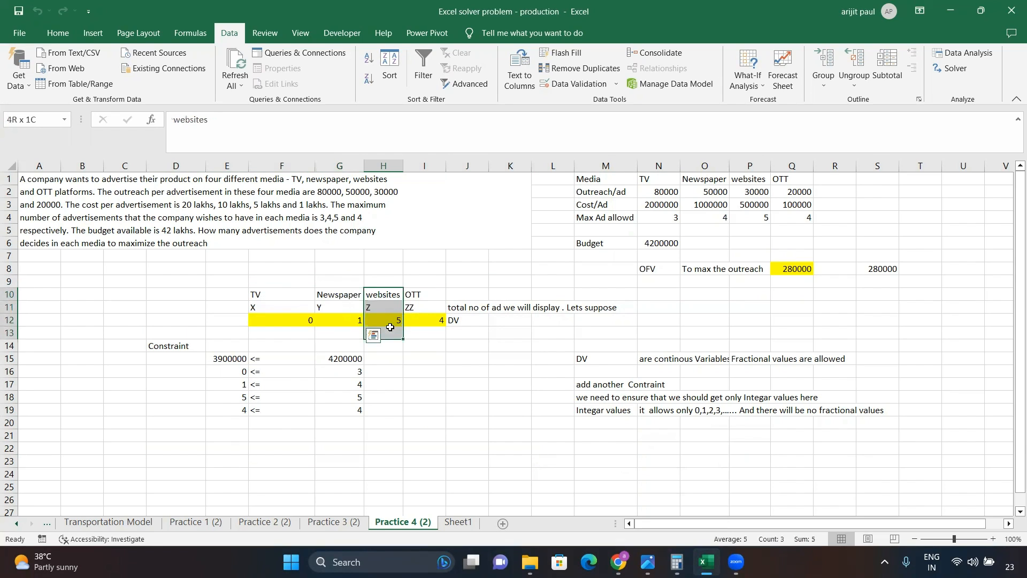
left_click_drag(421, 295, 425, 321)
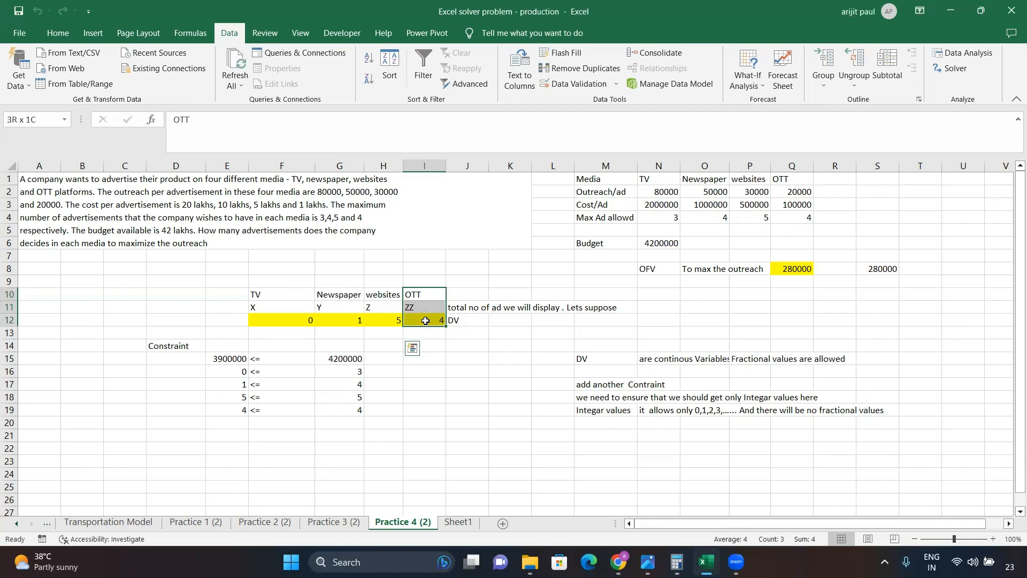
left_click_drag(227, 282, 474, 347)
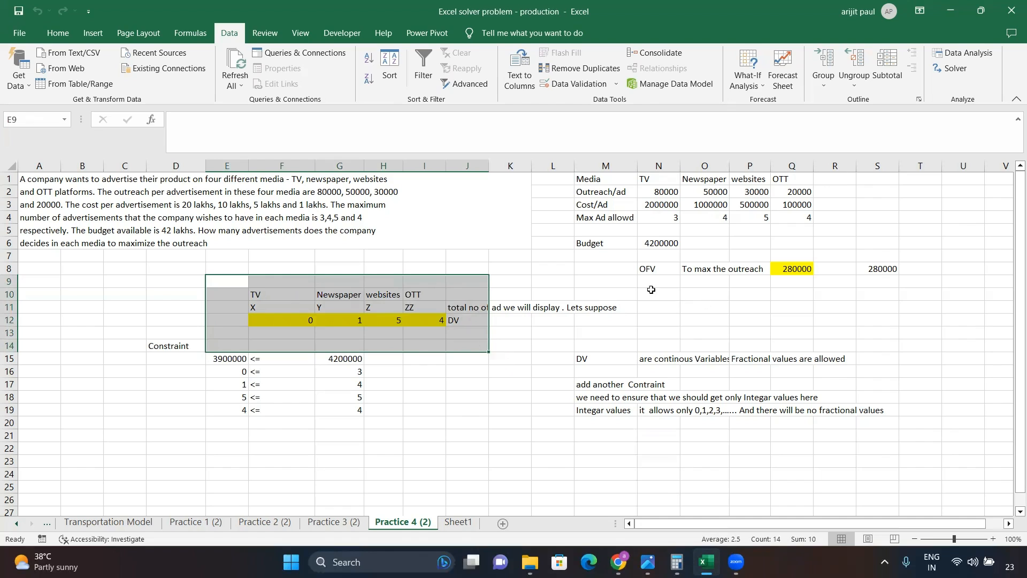
left_click(628, 271)
left_click_drag(695, 273, 801, 273)
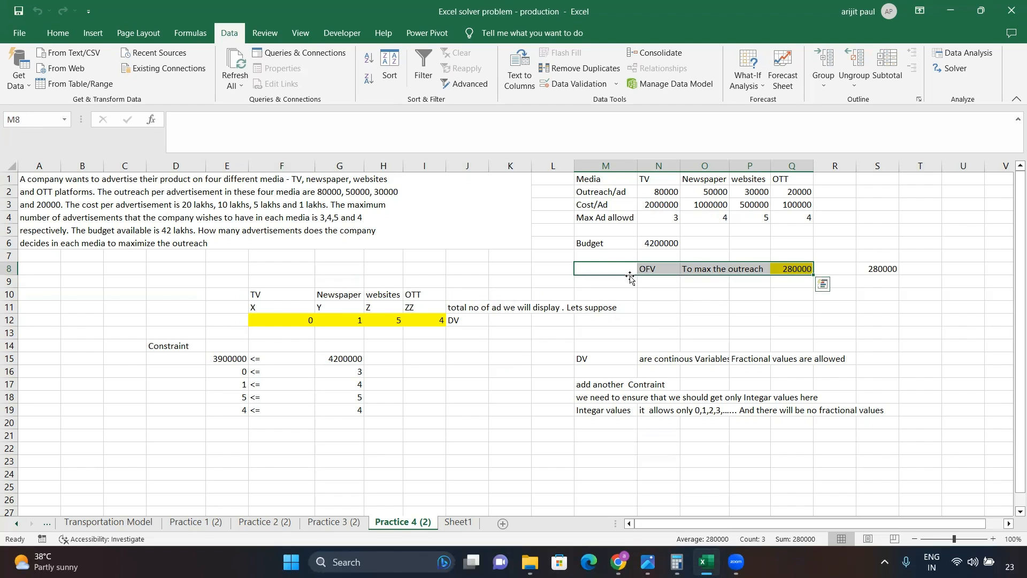
left_click_drag(161, 345, 349, 418)
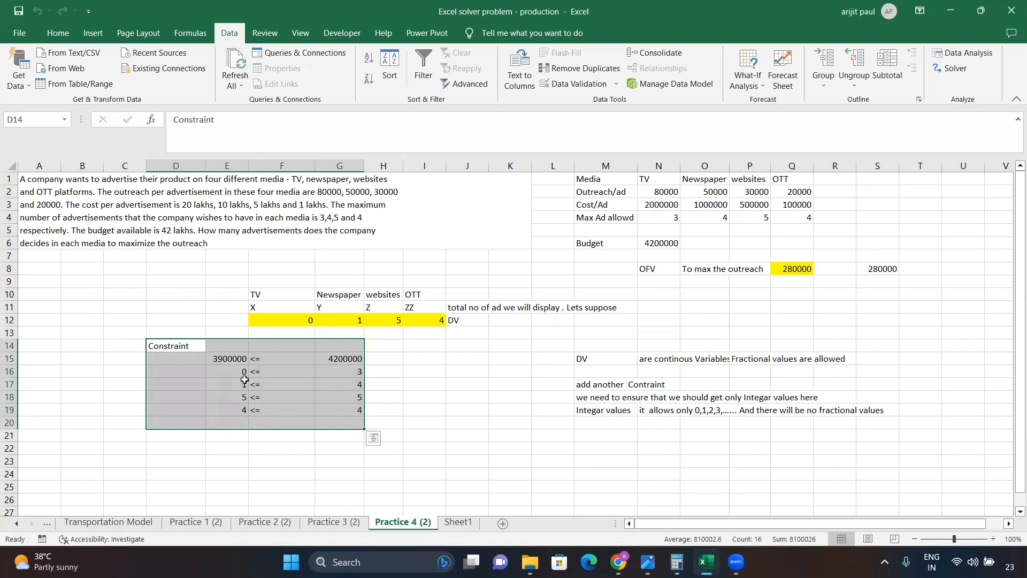
left_click_drag(243, 373, 339, 417)
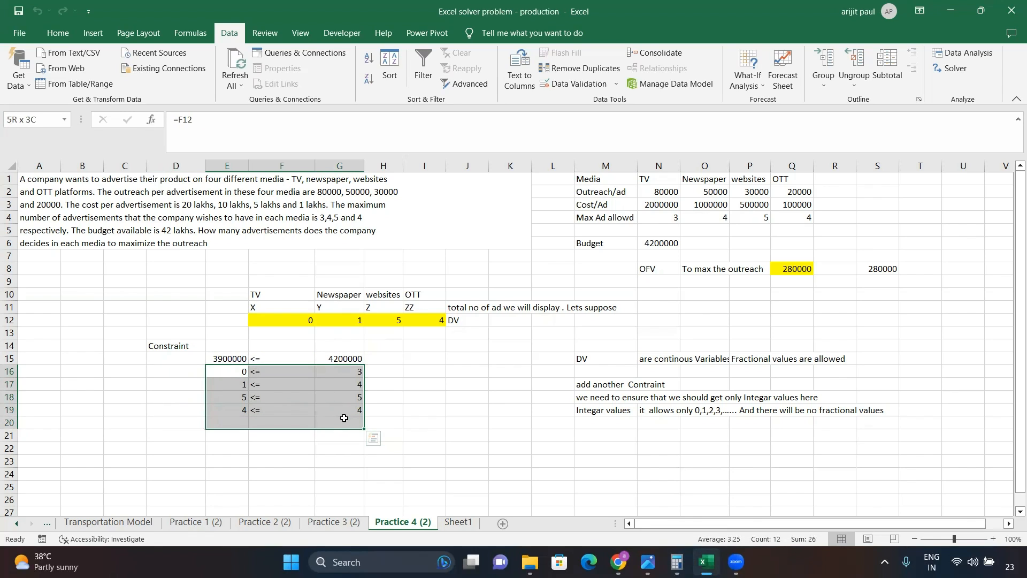
left_click(660, 357)
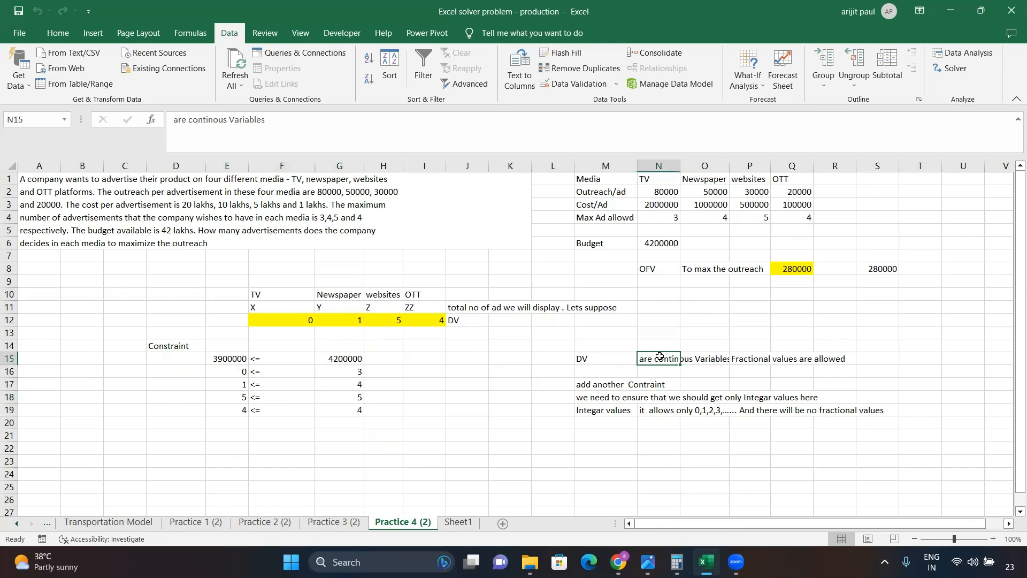
- Reopen Solver for the advertising model
left_click(933, 64)
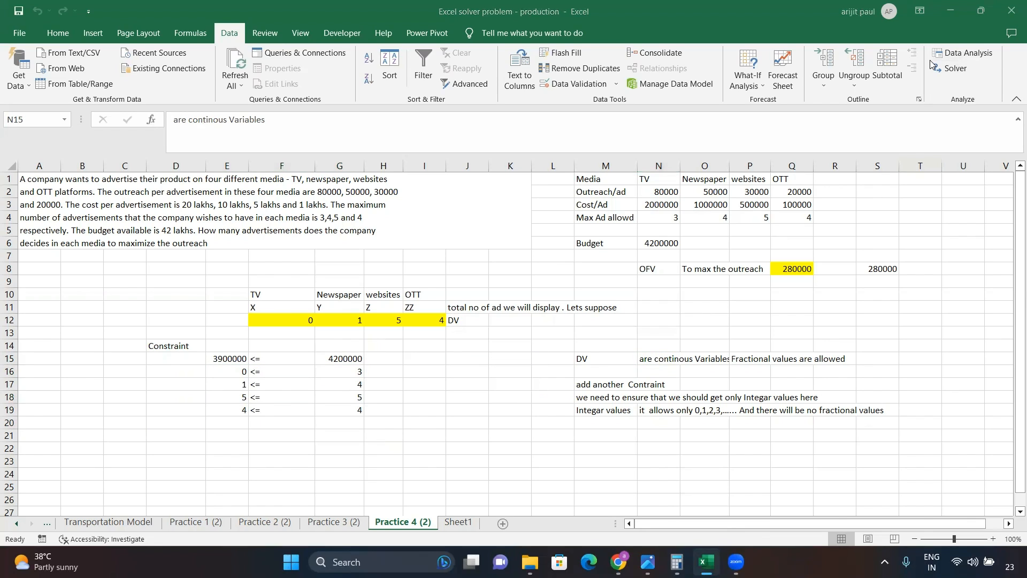